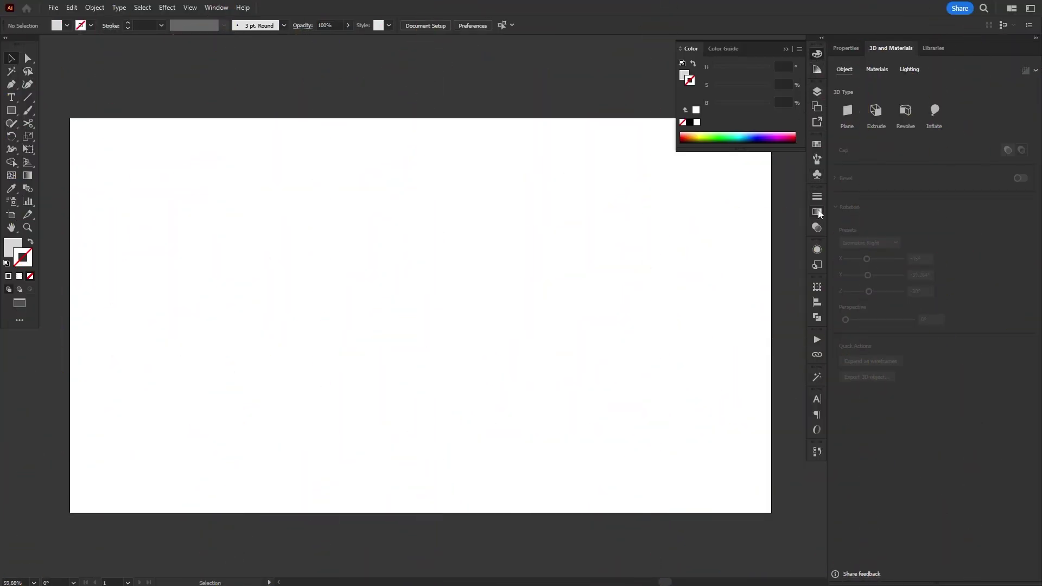
# Close the Color panel, check the Graphic Styles and Pathfinder panels, and open the Window menu
pyautogui.click(816, 212)
pyautogui.click(817, 266)
pyautogui.click(814, 319)
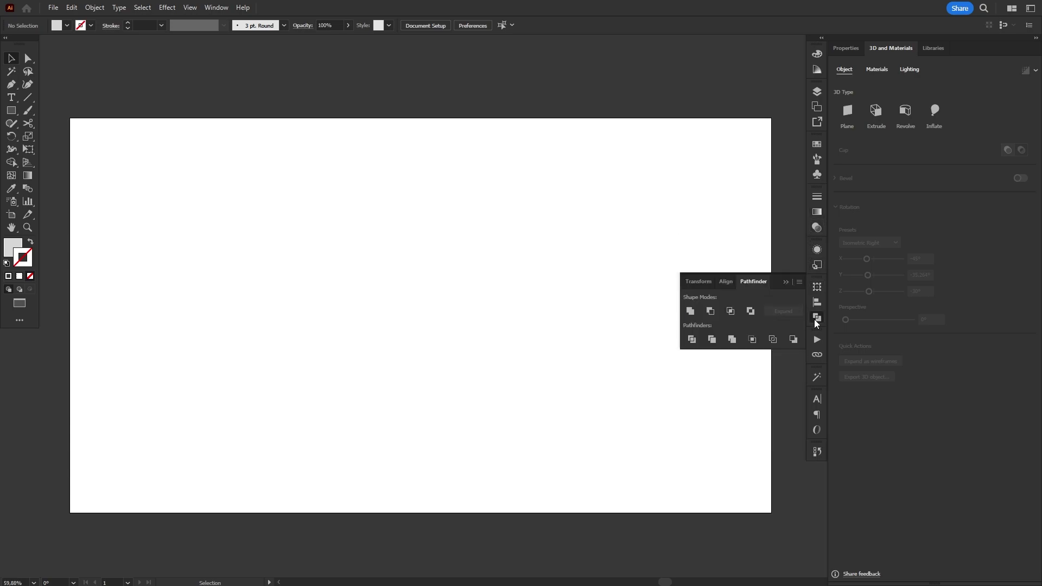
pyautogui.click(814, 319)
pyautogui.click(221, 12)
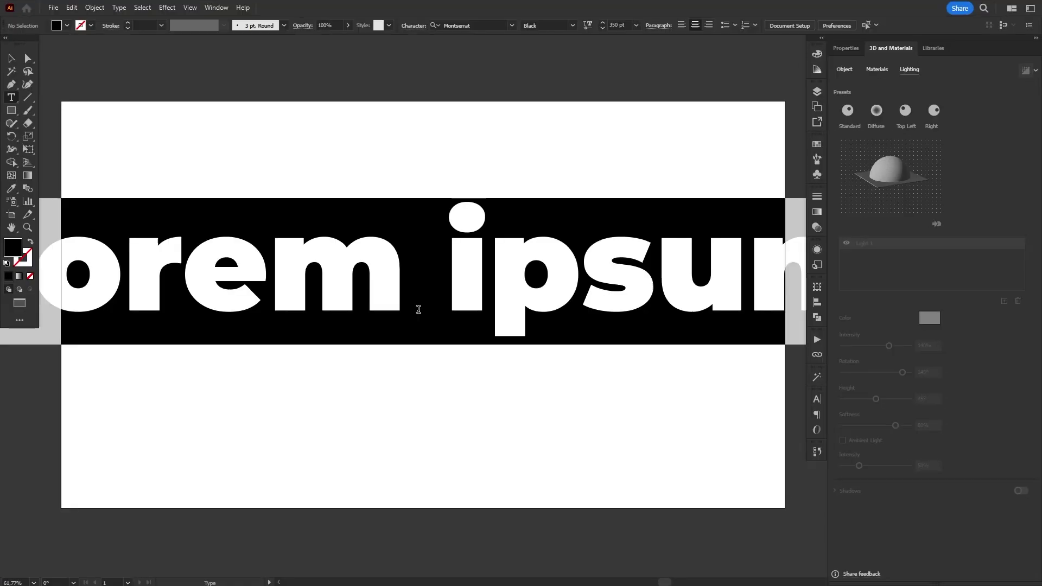
# Replace the placeholder with HOLE, nudge it down and right, then reselect it
pyautogui.write('HOLE')
pyautogui.press('Escape')
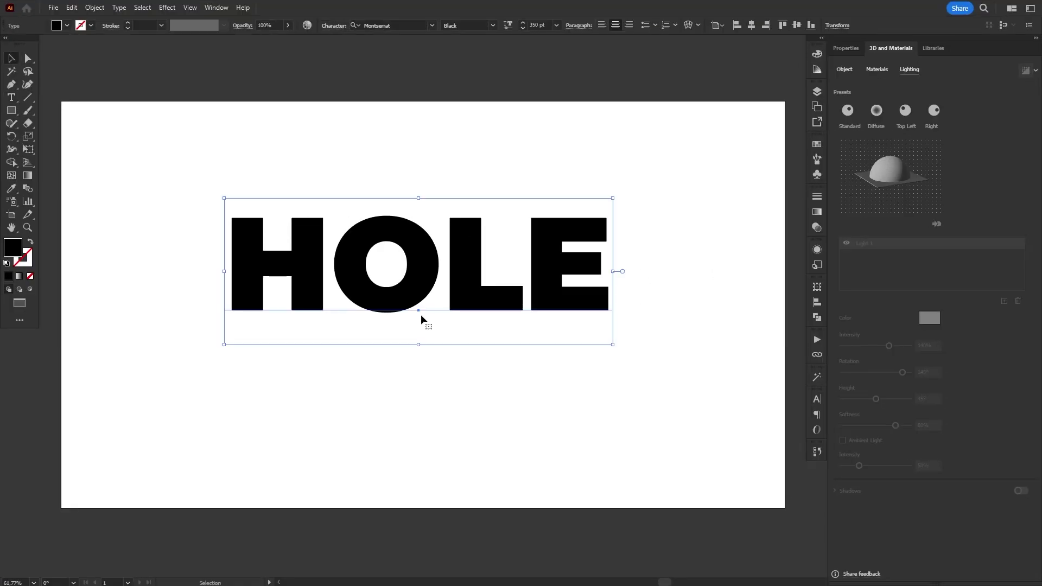
pyautogui.moveTo(470, 293); pyautogui.dragTo(489, 323)
pyautogui.click(526, 475)
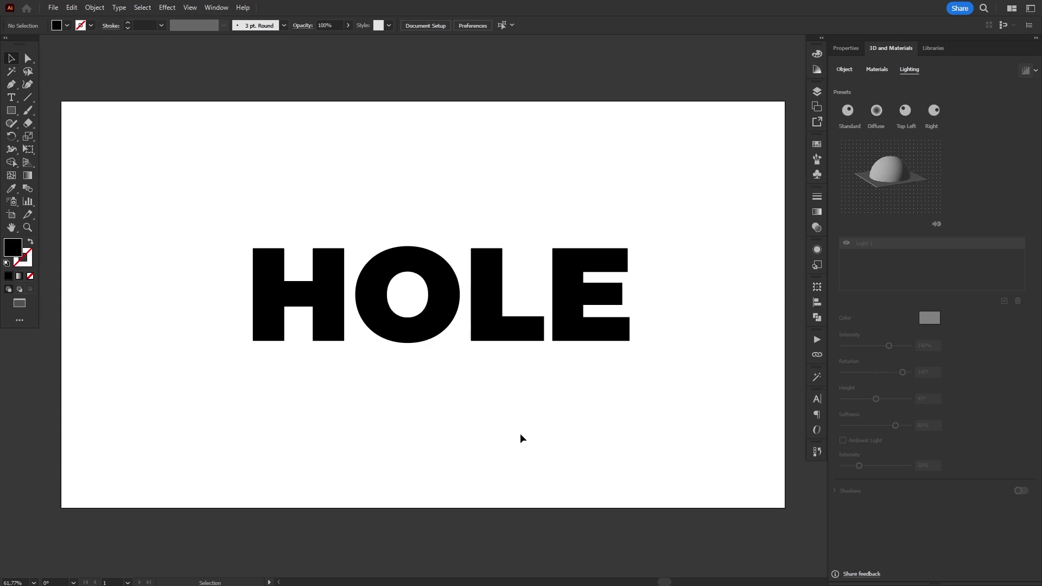
pyautogui.click(448, 305)
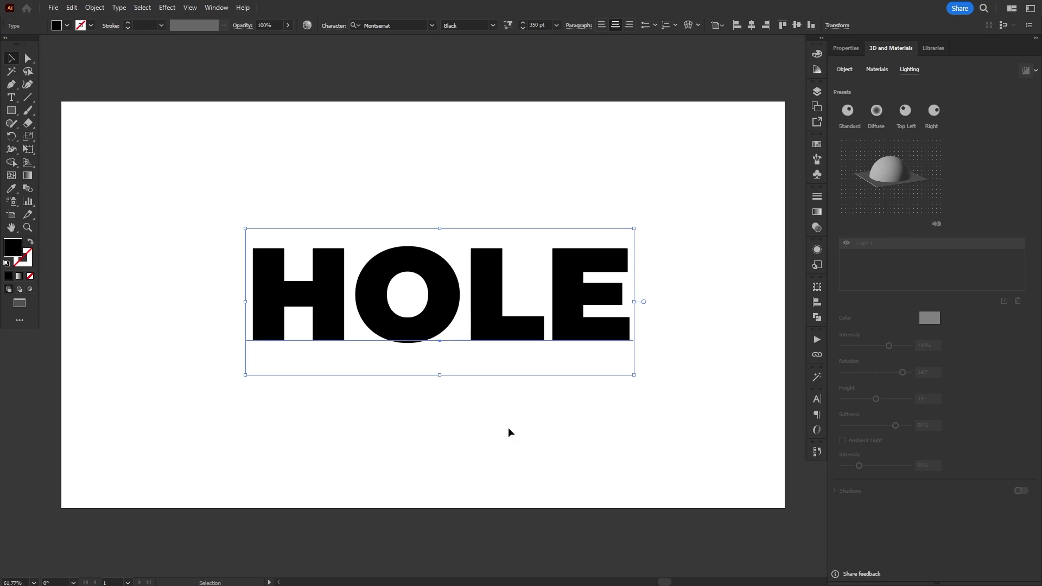
# Outline the HOLE text, delete the O, and draw a perfect circle in its place
pyautogui.hotkey('ctrl', 'shift', 'o')
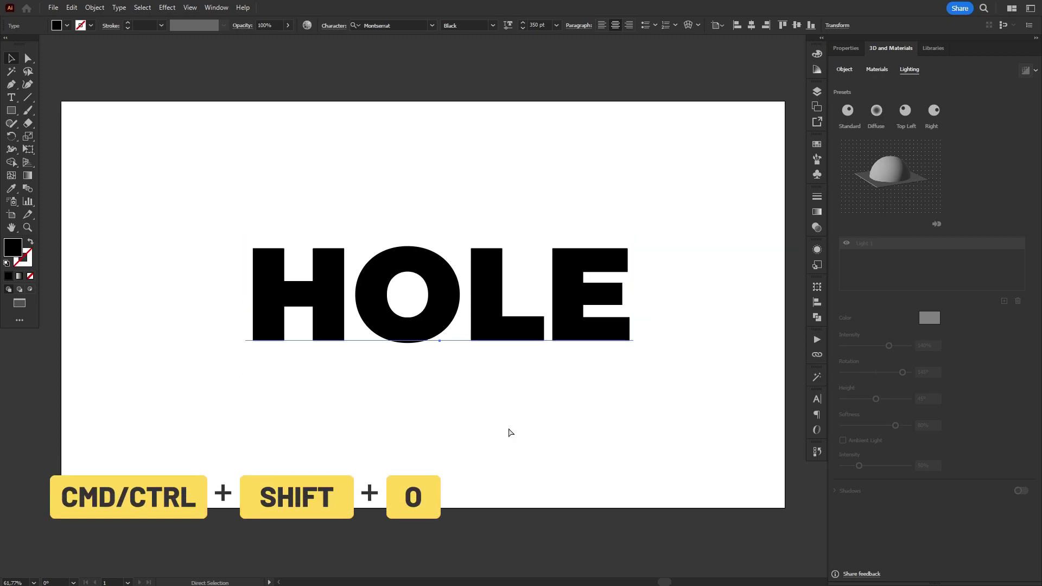
pyautogui.doubleClick(449, 314)
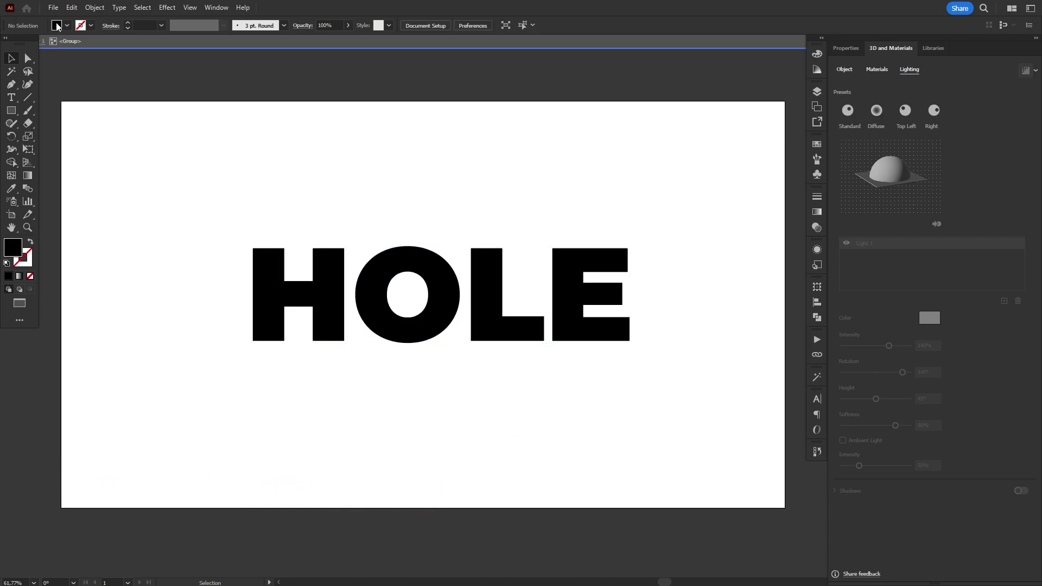
pyautogui.click(386, 258)
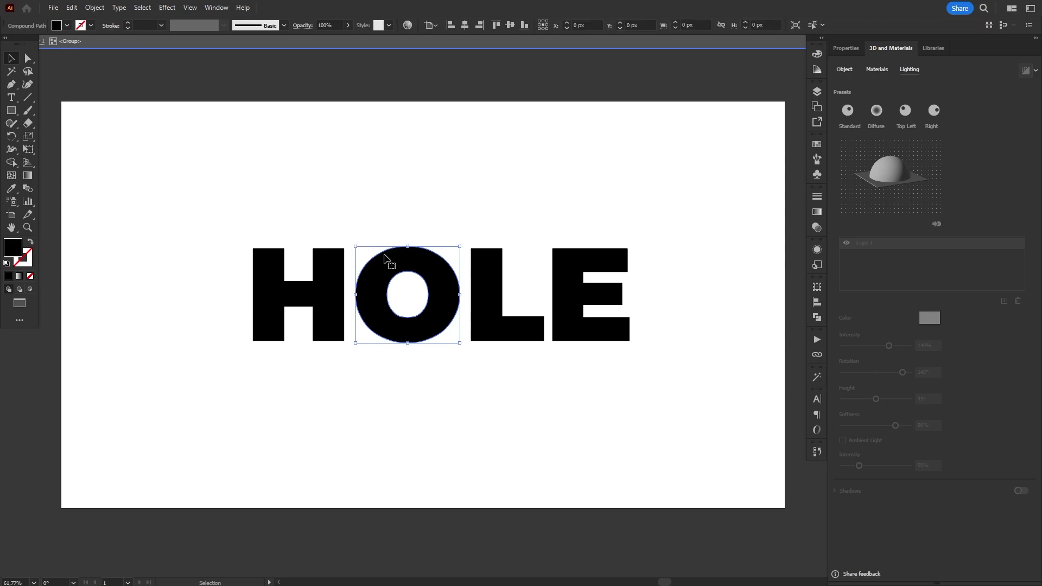
pyautogui.press('Delete')
pyautogui.press('l')
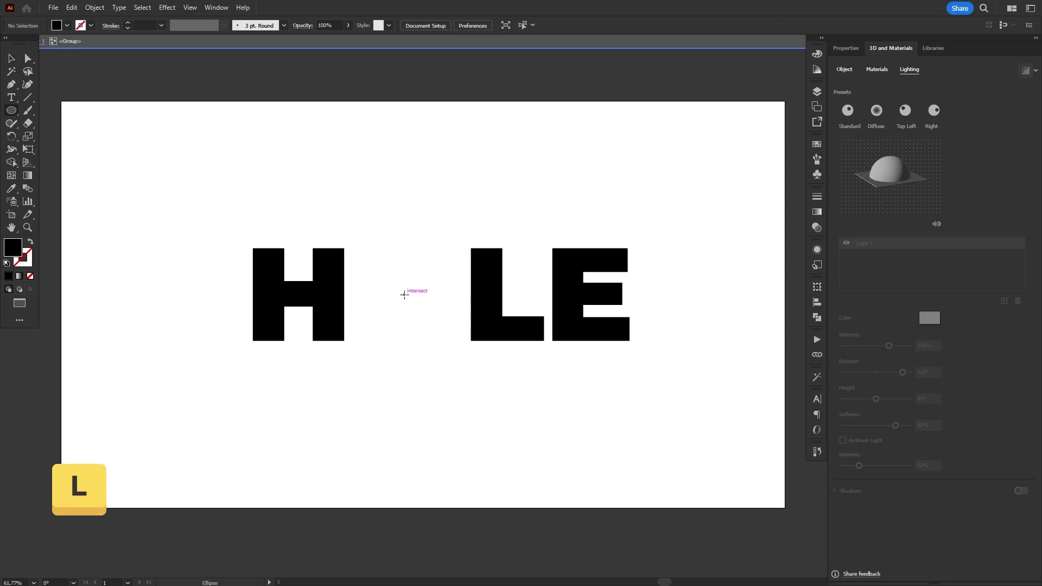
pyautogui.moveTo(404, 295); pyautogui.dragTo(468, 364)
# Shift the circle, L and E right to fit, then move the HOLE group left and down
pyautogui.press('v')
pyautogui.moveTo(615, 404); pyautogui.dragTo(415, 261)
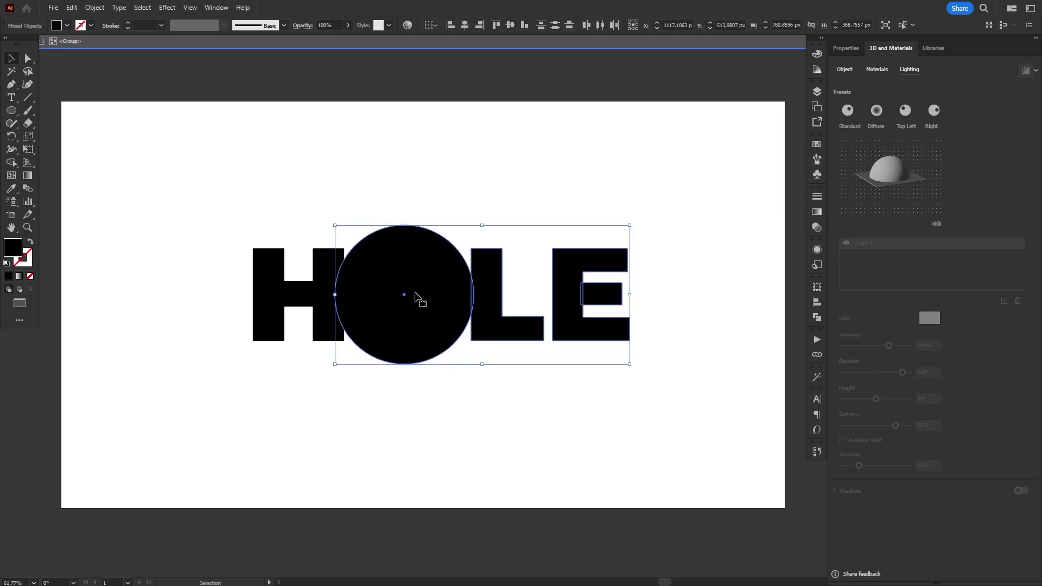
pyautogui.moveTo(418, 298); pyautogui.dragTo(437, 299)
pyautogui.moveTo(511, 332); pyautogui.dragTo(524, 332)
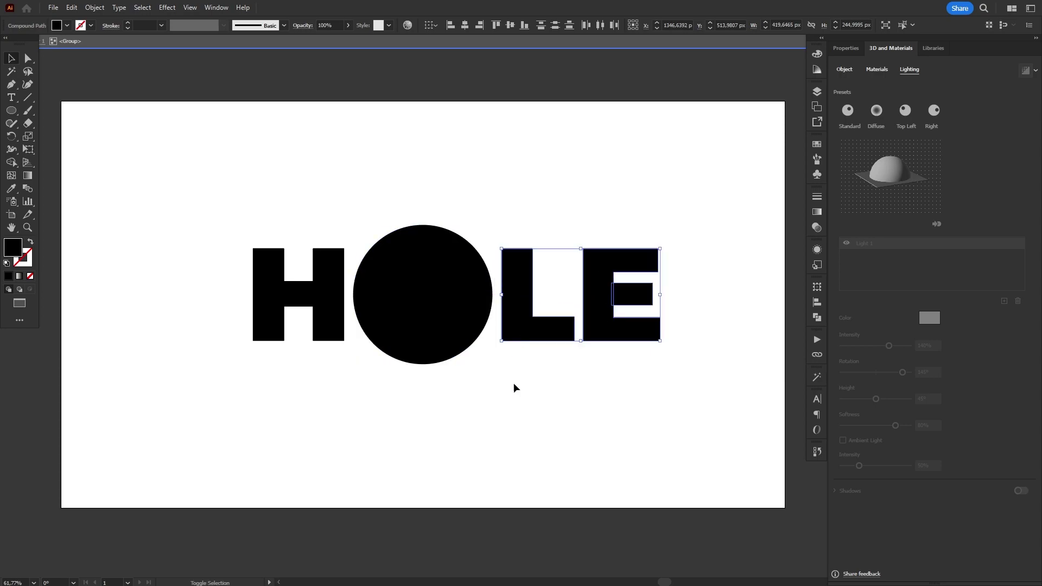
pyautogui.click(511, 404)
pyautogui.click(512, 402)
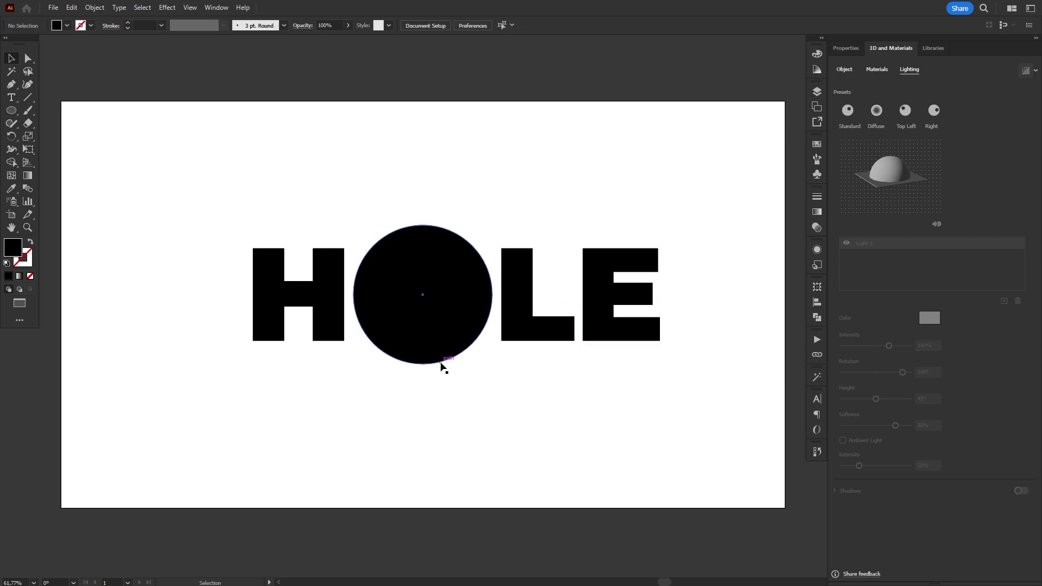
pyautogui.moveTo(449, 327); pyautogui.dragTo(434, 335)
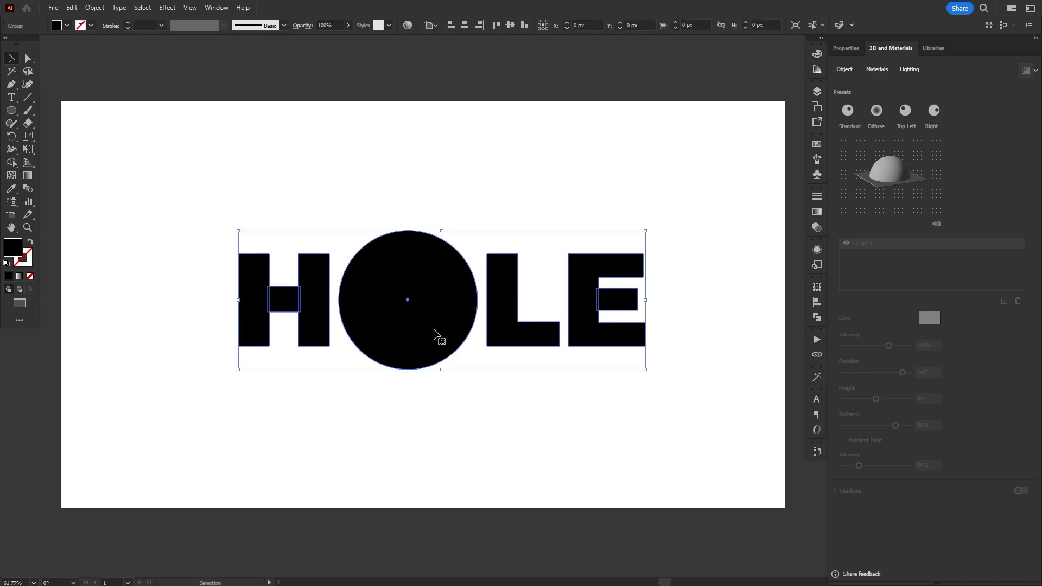
# Centre the HOLE group horizontally and vertically on the artboard
pyautogui.click(464, 25)
pyautogui.click(511, 25)
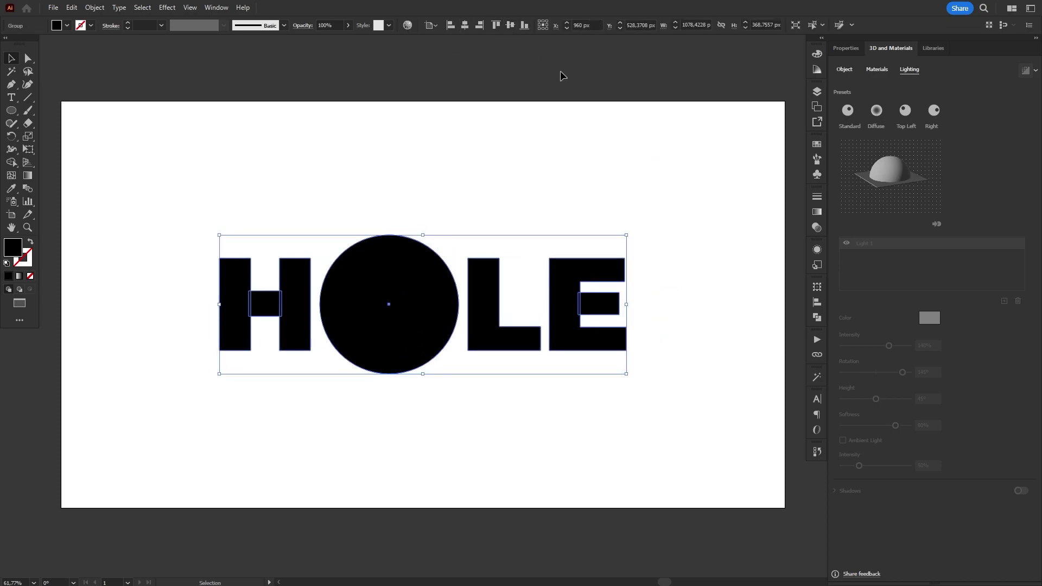
pyautogui.click(564, 187)
pyautogui.click(390, 270)
pyautogui.press('q')
# Draw a dark red rectangle covering the whole word HOLE
pyautogui.press('m')
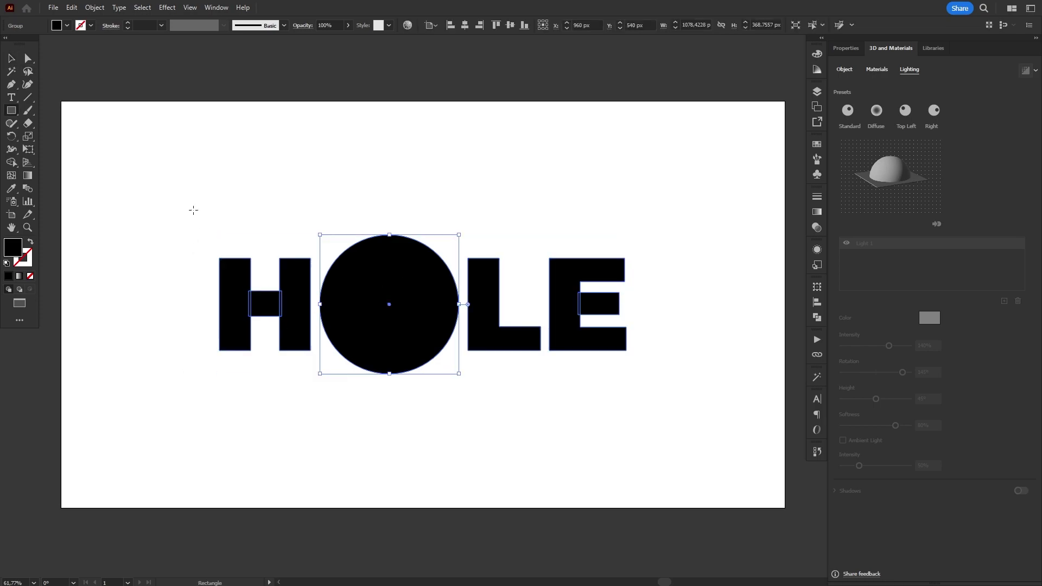
pyautogui.moveTo(173, 204); pyautogui.dragTo(677, 406)
pyautogui.press('v')
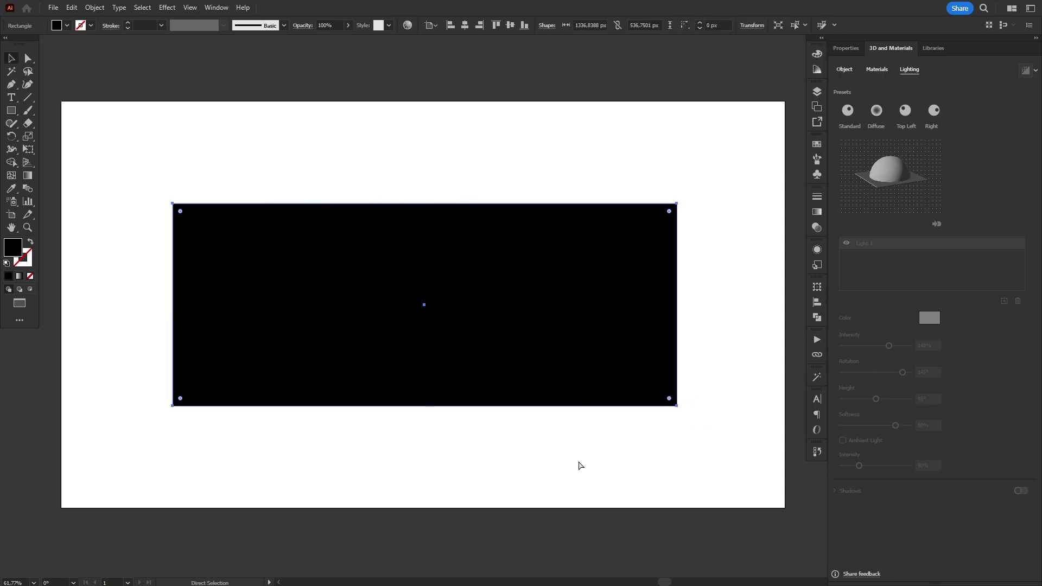
pyautogui.click(816, 54)
pyautogui.moveTo(727, 104); pyautogui.dragTo(743, 104)
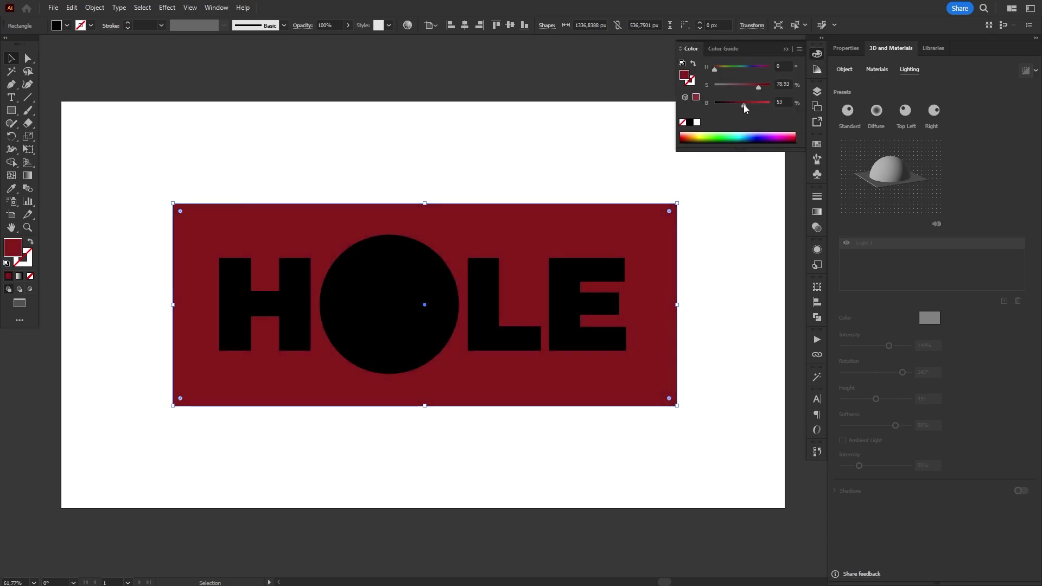
pyautogui.click(817, 54)
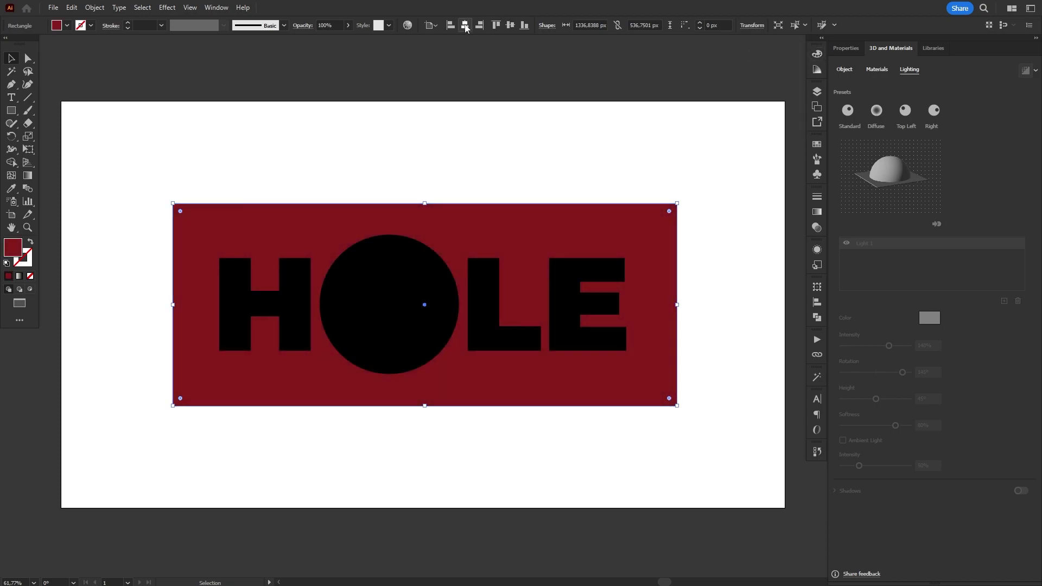
# Arrange the rectangle so it sits behind the HOLE letters
pyautogui.hotkey('ctrl', '[')
pyautogui.hotkey('ctrl', ']')
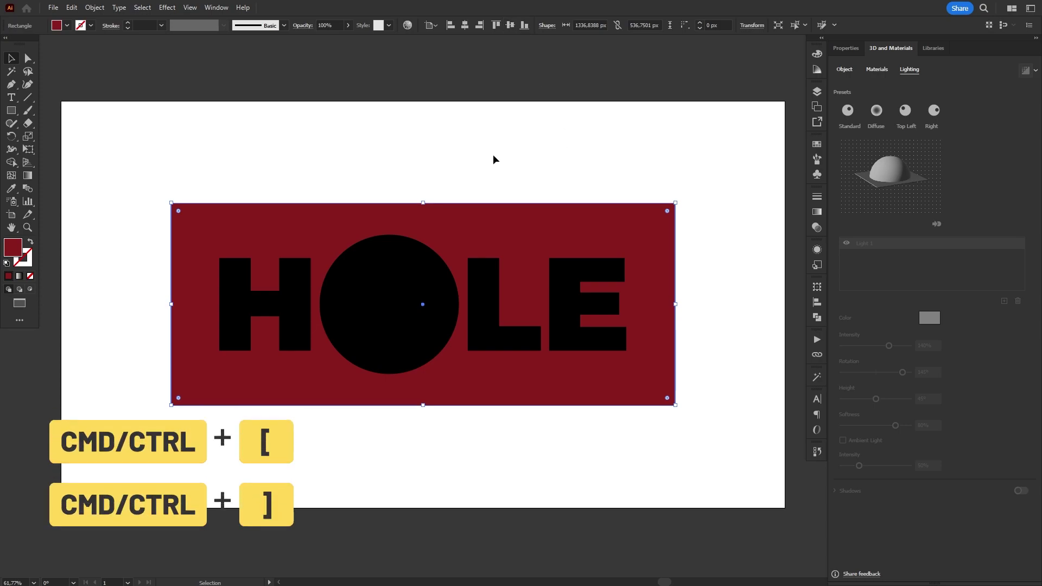
pyautogui.hotkey('ctrl', ']')
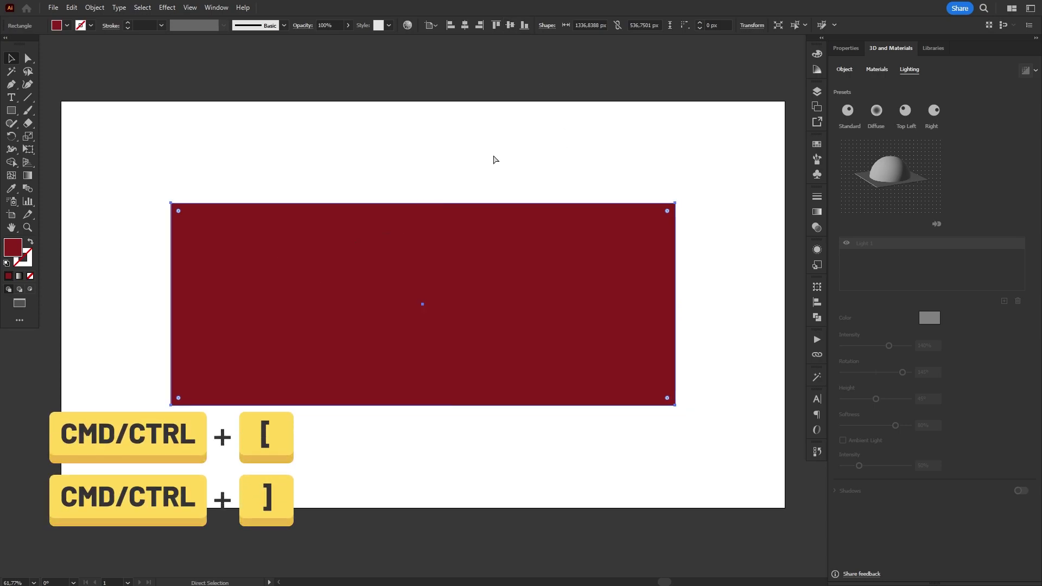
pyautogui.hotkey('ctrl', '[')
pyautogui.hotkey('ctrl', ']')
pyautogui.hotkey('ctrl', '[')
pyautogui.hotkey('ctrl', ']')
pyautogui.hotkey('ctrl', '[')
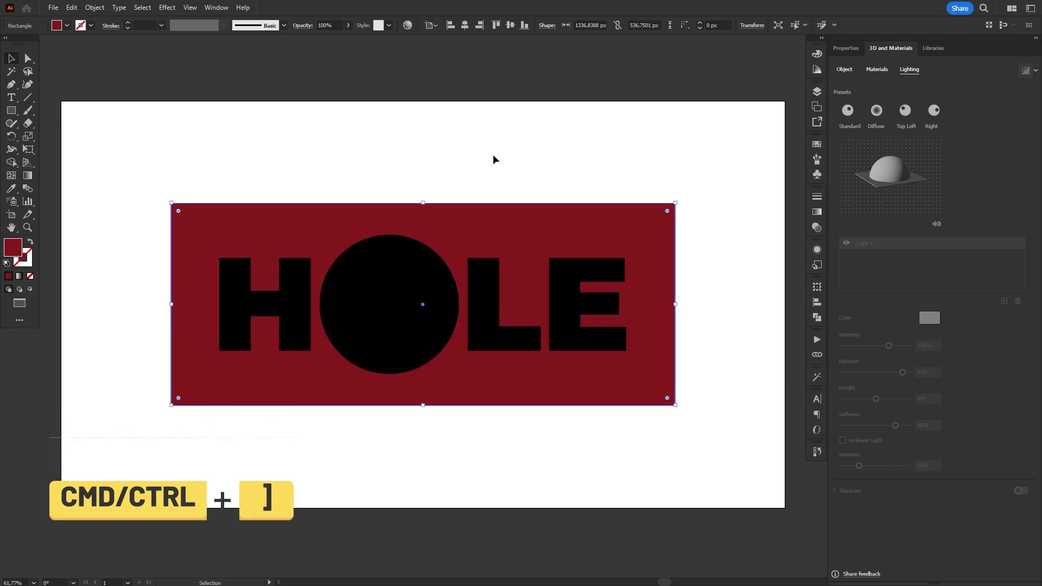
# Select the rectangle, letters and circle and apply Pathfinder Exclude to cut HOLE out
pyautogui.click(548, 171)
pyautogui.moveTo(721, 175); pyautogui.dragTo(142, 431)
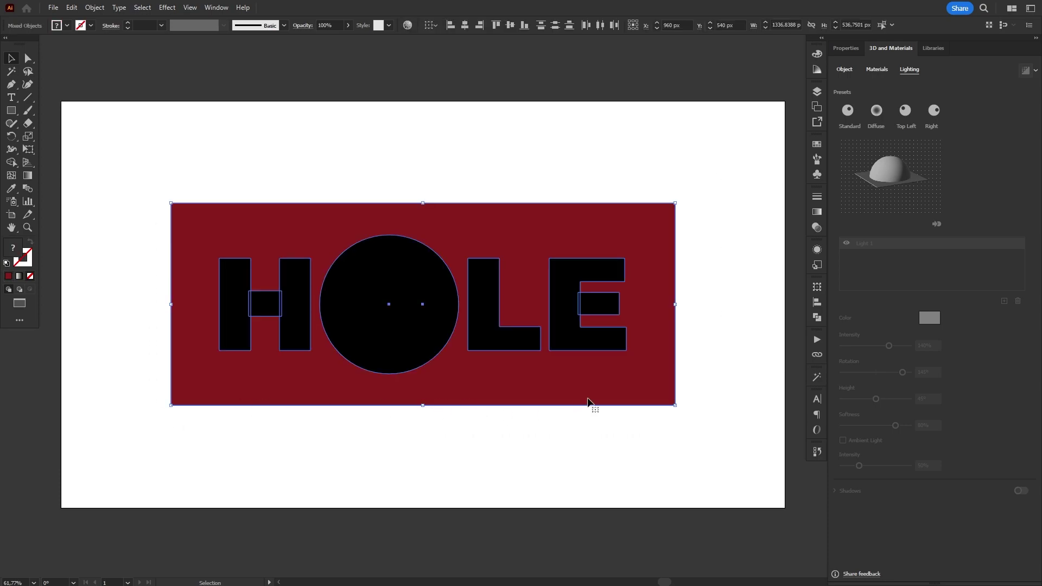
pyautogui.click(816, 317)
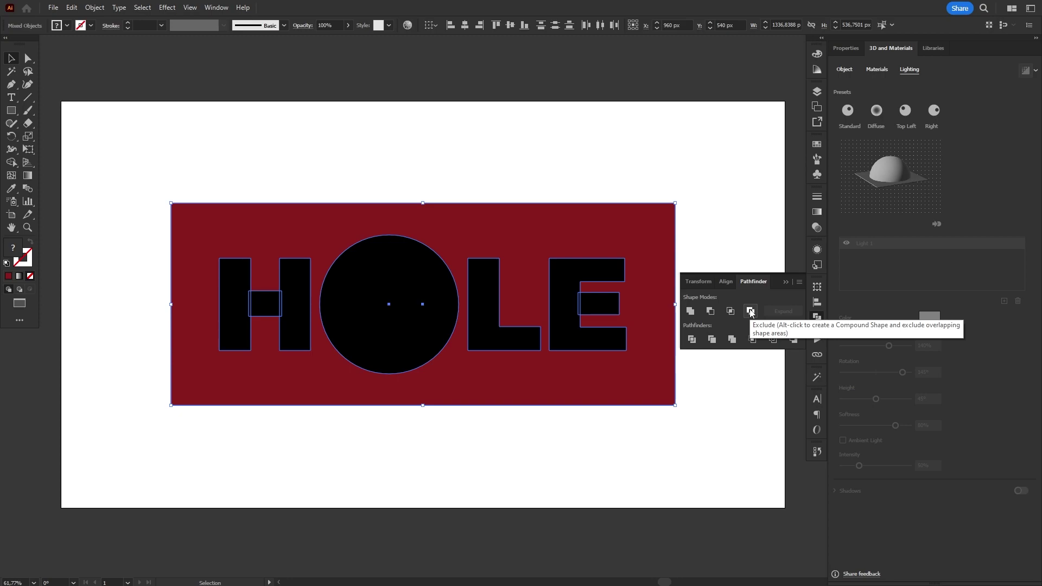
pyautogui.click(750, 311)
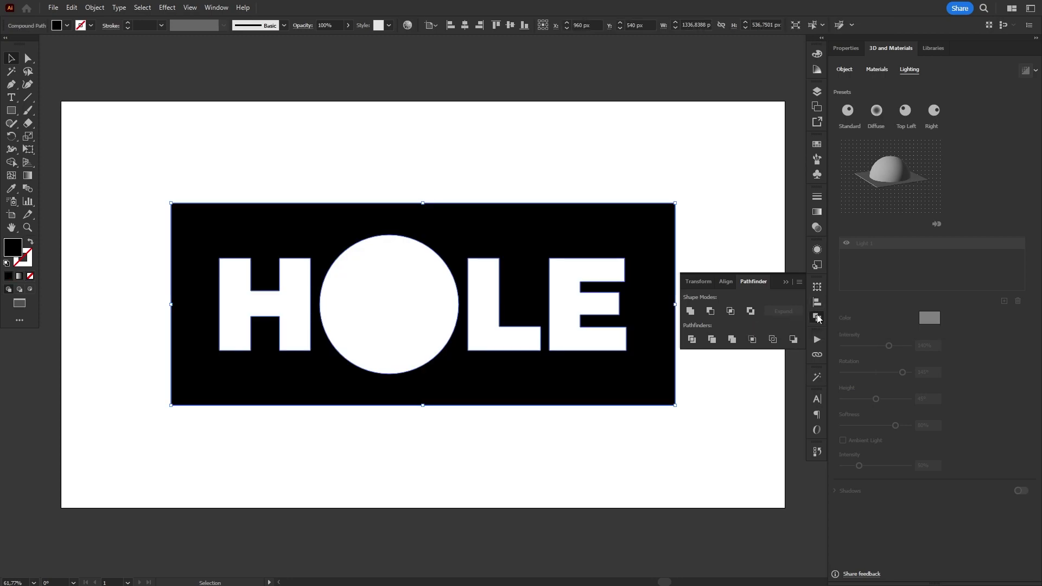
pyautogui.click(818, 317)
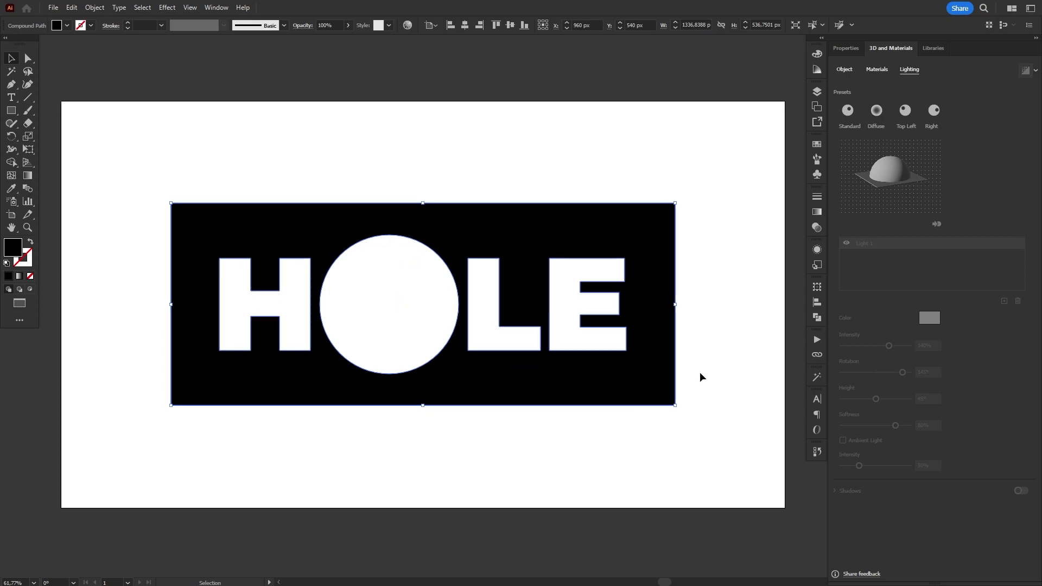
# Change the cut-out shape's fill to crimson red
pyautogui.click(818, 54)
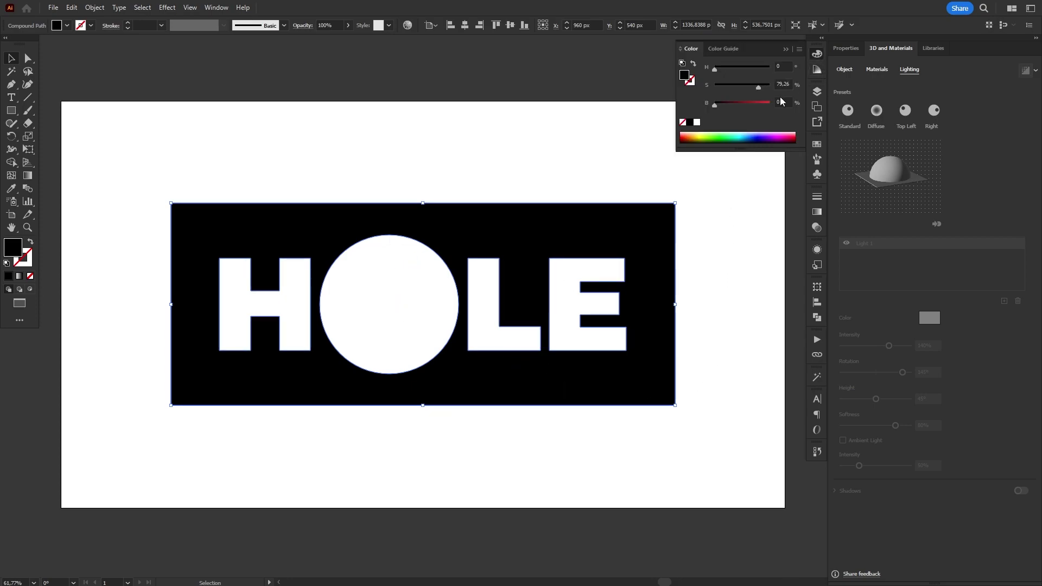
pyautogui.moveTo(739, 105); pyautogui.dragTo(761, 104)
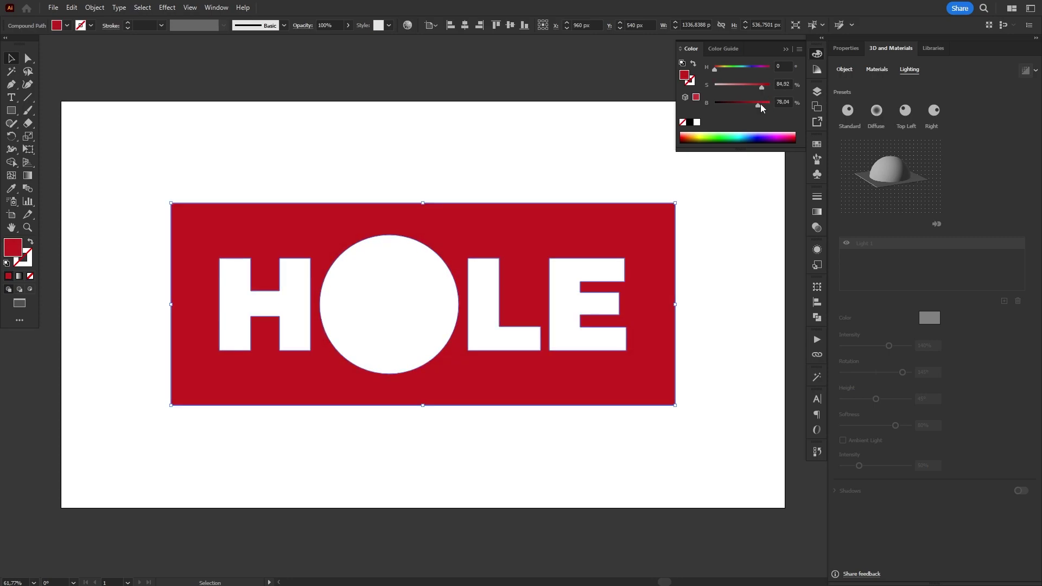
pyautogui.click(821, 53)
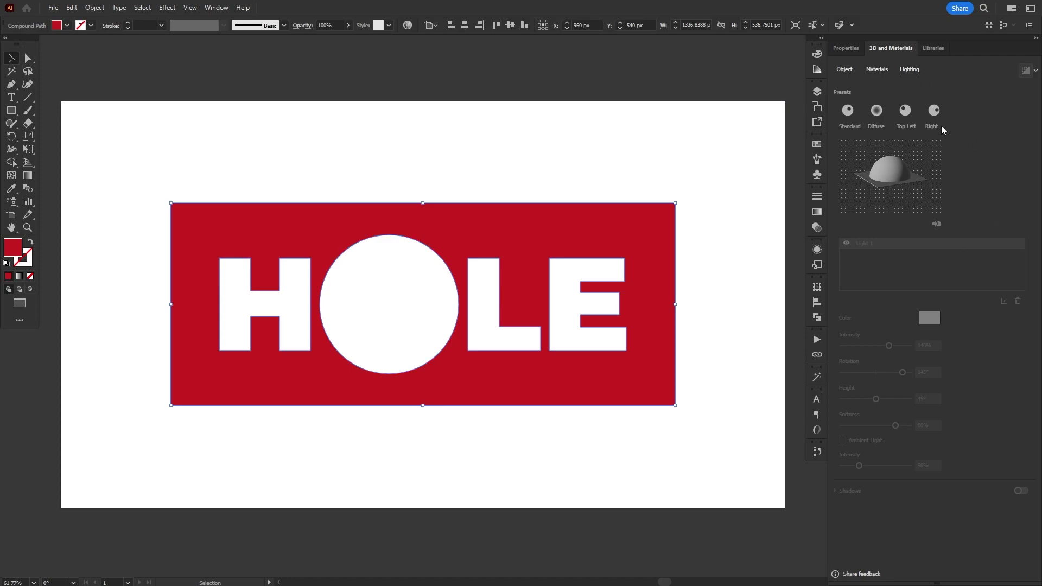
# Extrude the HOLE shape with the Isometric Top rotation preset and about 327 pt depth
pyautogui.click(844, 69)
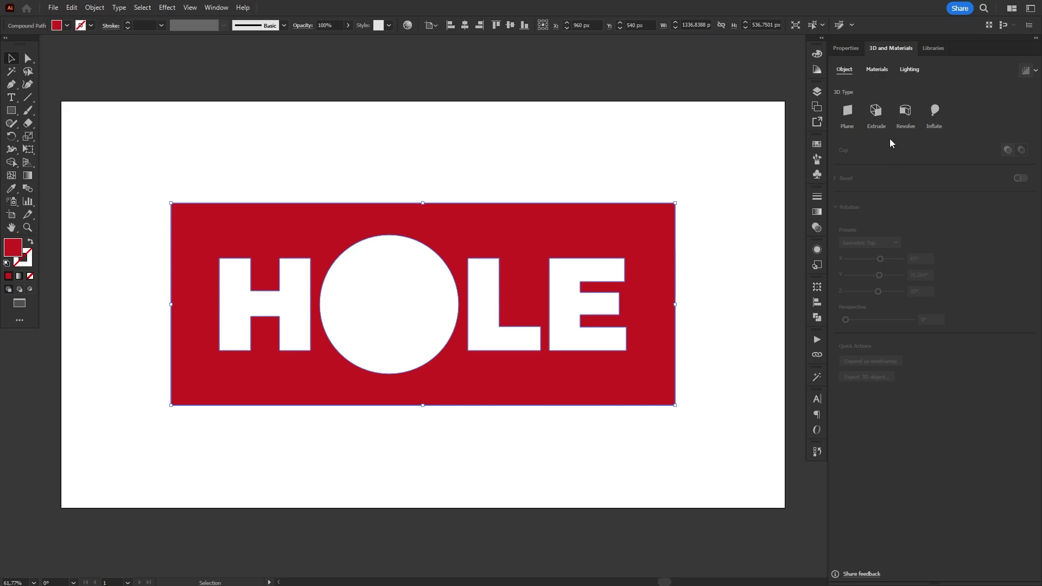
pyautogui.click(877, 115)
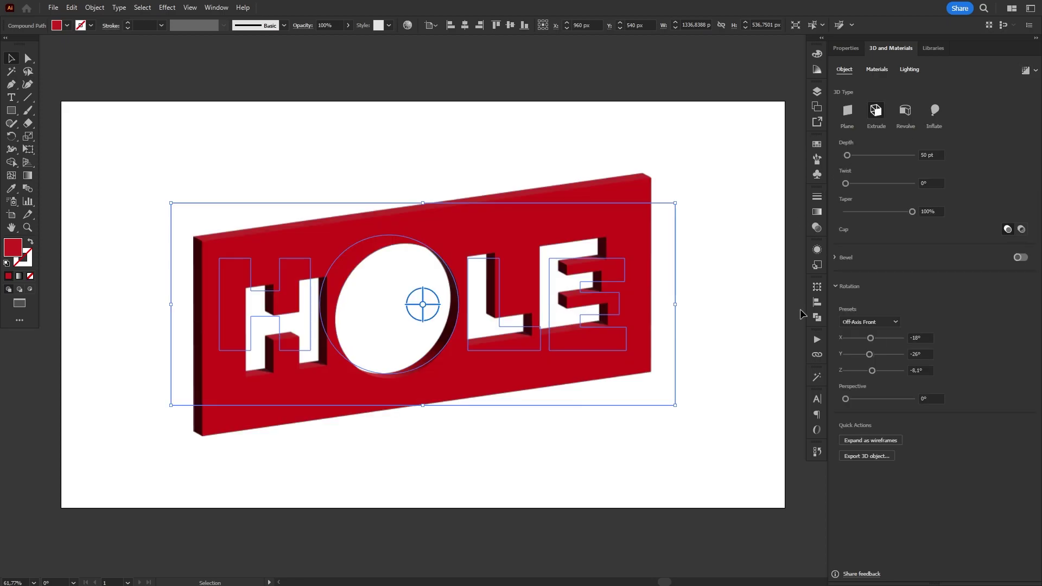
pyautogui.click(862, 324)
pyautogui.click(887, 519)
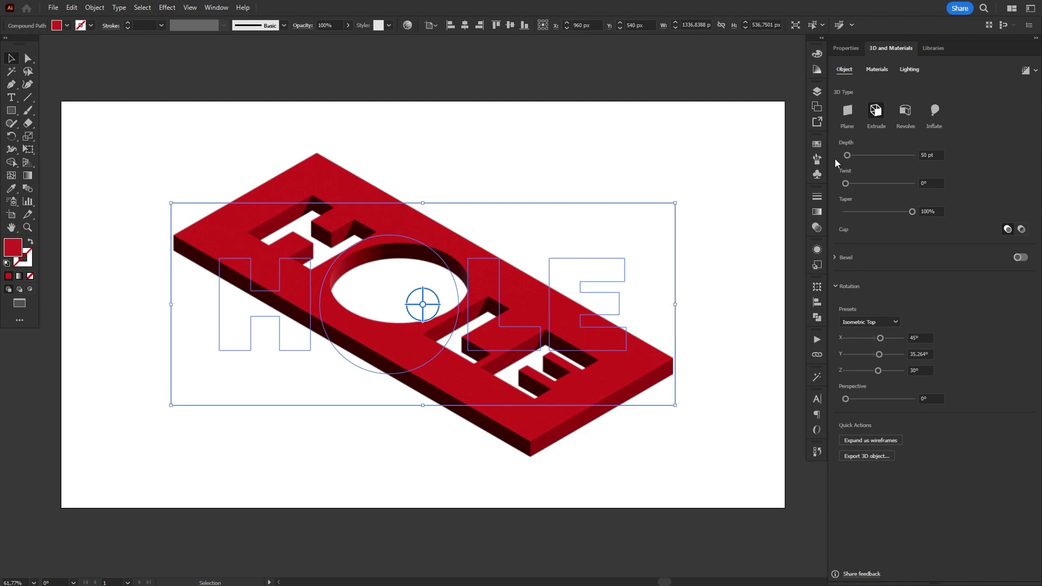
pyautogui.moveTo(847, 158); pyautogui.dragTo(854, 162)
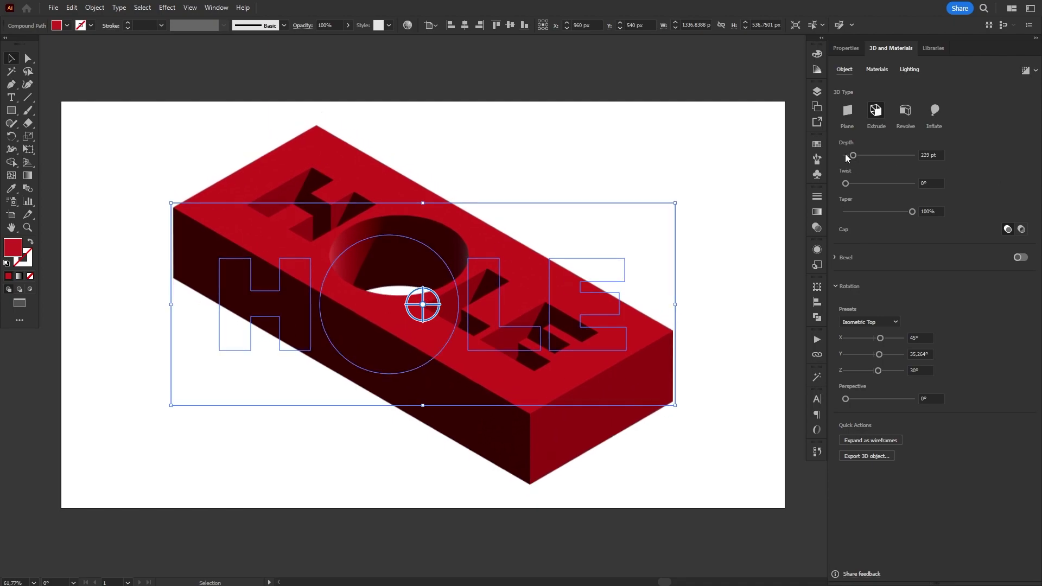
pyautogui.moveTo(853, 155); pyautogui.dragTo(857, 159)
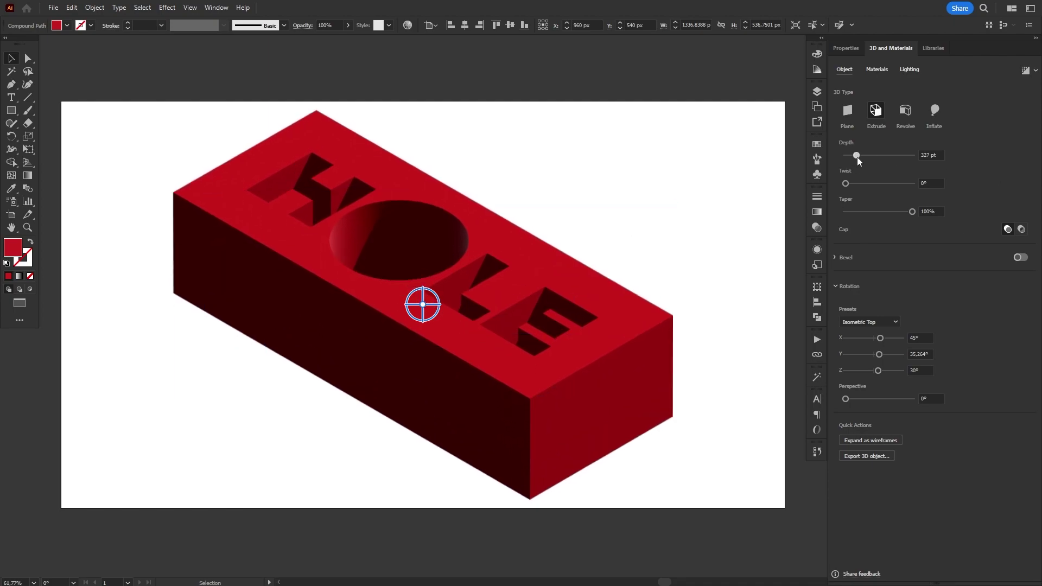
# Set material roughness to 1, light intensity 140%, softness 80%, and turn off ambient light
pyautogui.click(882, 72)
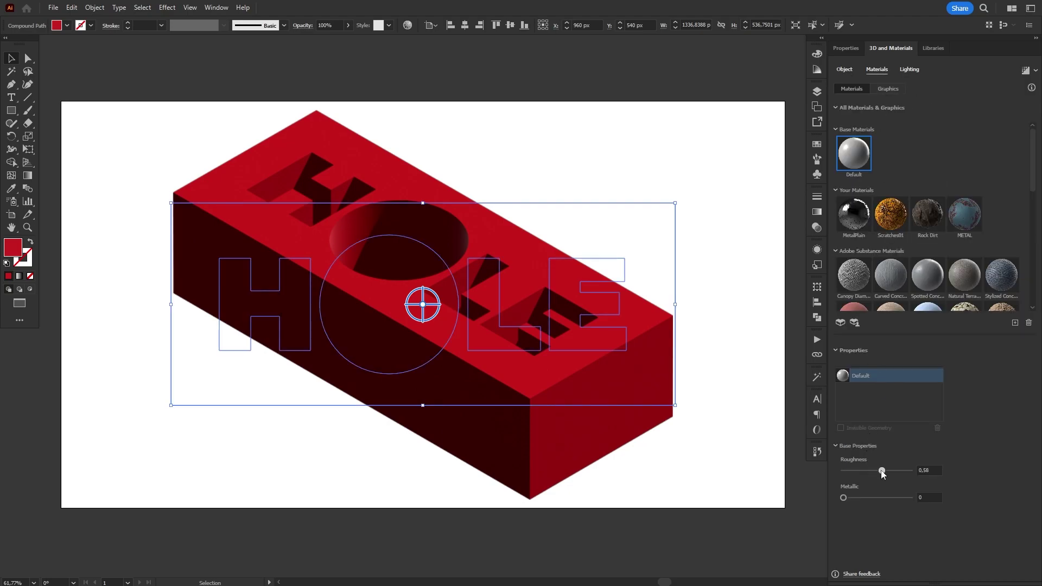
pyautogui.moveTo(882, 472); pyautogui.dragTo(934, 484)
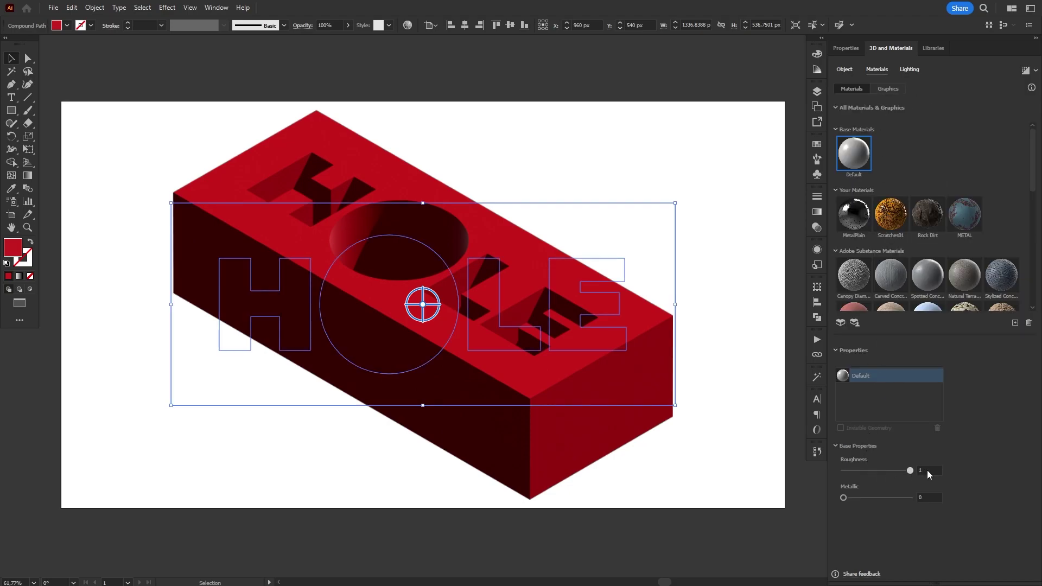
pyautogui.click(910, 70)
pyautogui.click(927, 345)
pyautogui.write('140')
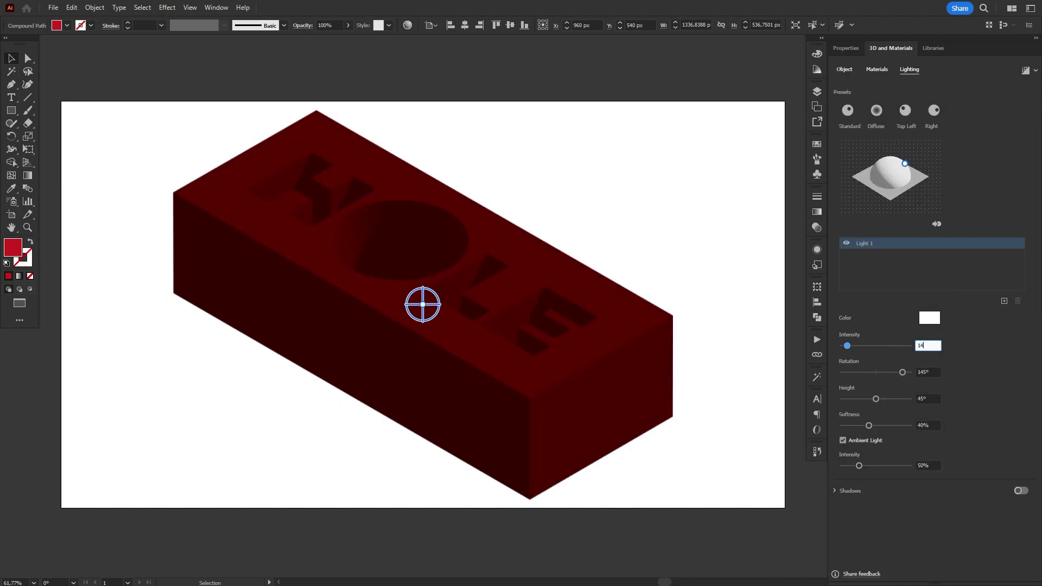
pyautogui.click(938, 425)
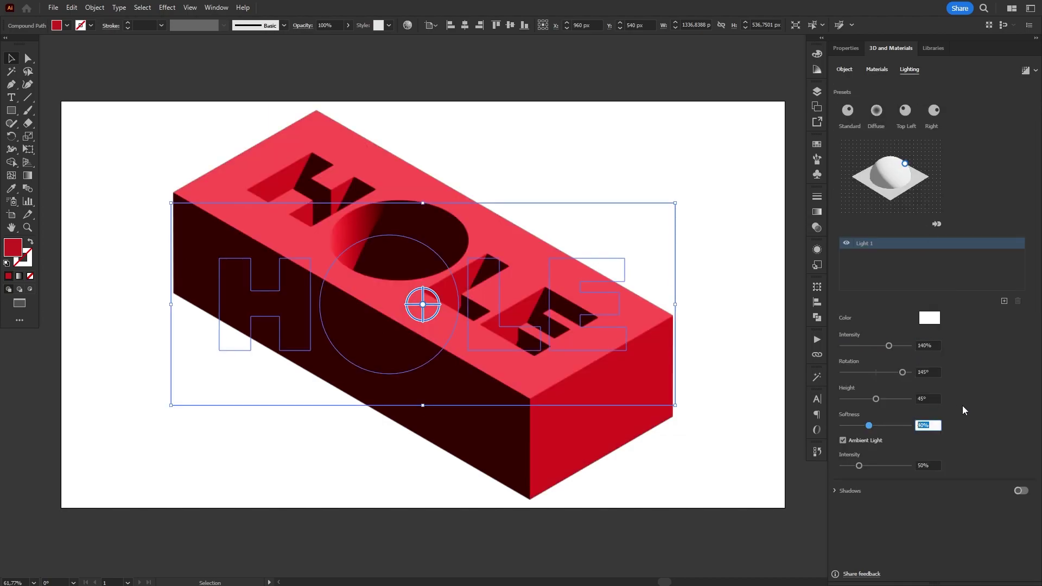
pyautogui.write('80')
pyautogui.press('Return')
pyautogui.click(843, 440)
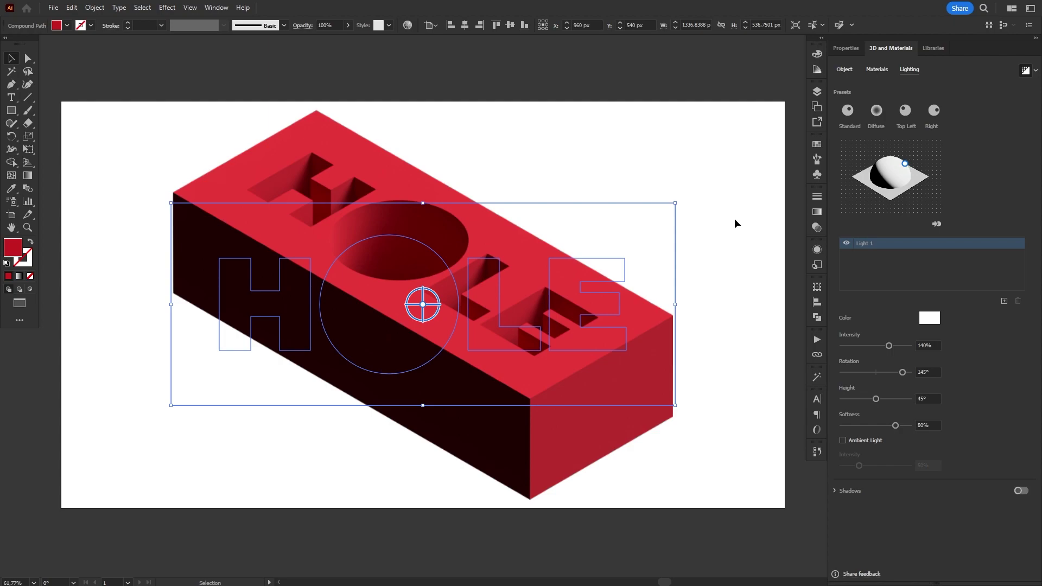
# Trace a closed four-corner path around the block's top face with the Pen tool
pyautogui.click(735, 223)
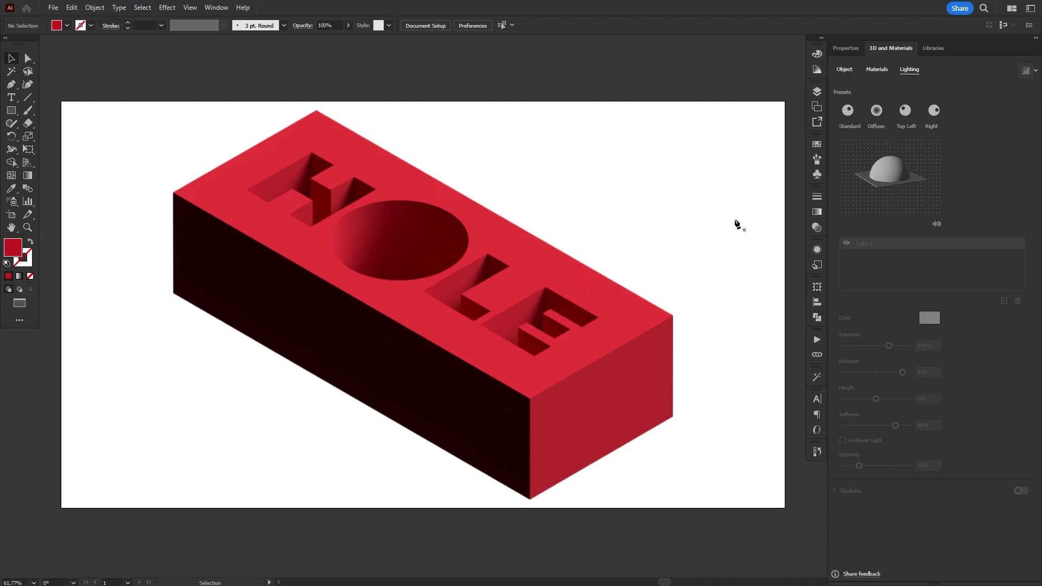
pyautogui.press('p')
pyautogui.click(315, 121)
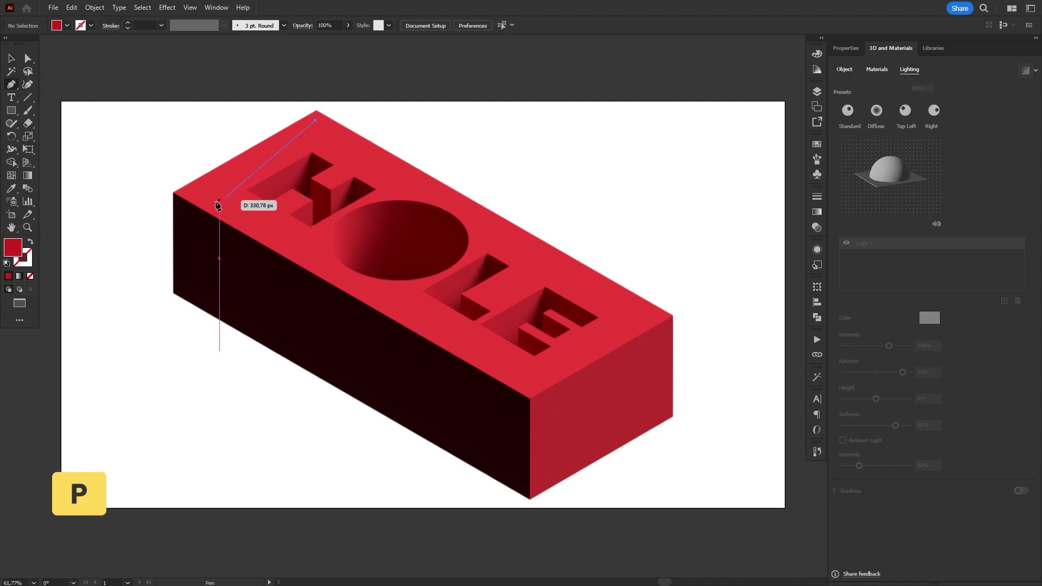
pyautogui.click(191, 193)
pyautogui.click(528, 389)
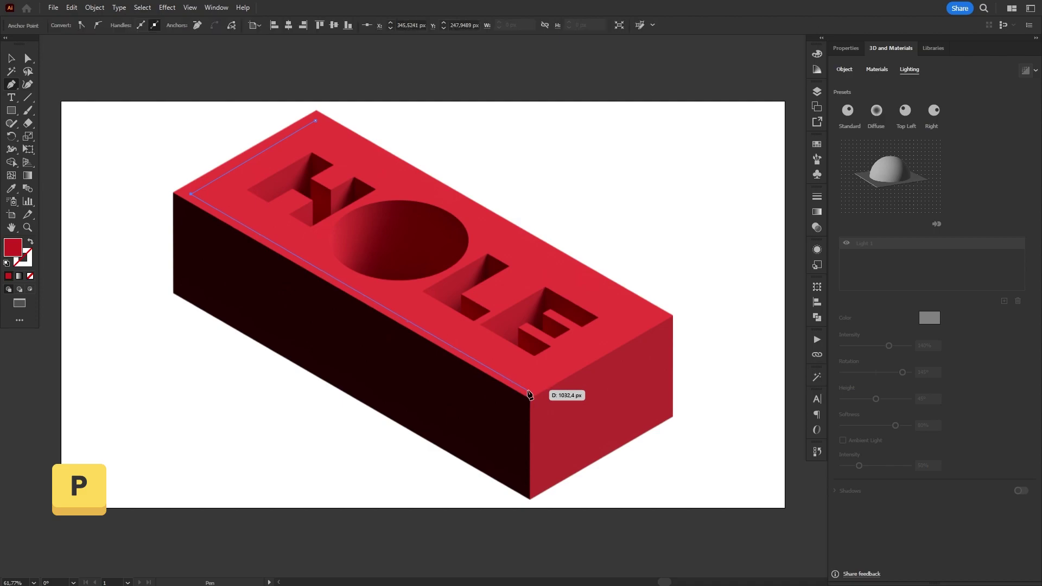
pyautogui.click(655, 317)
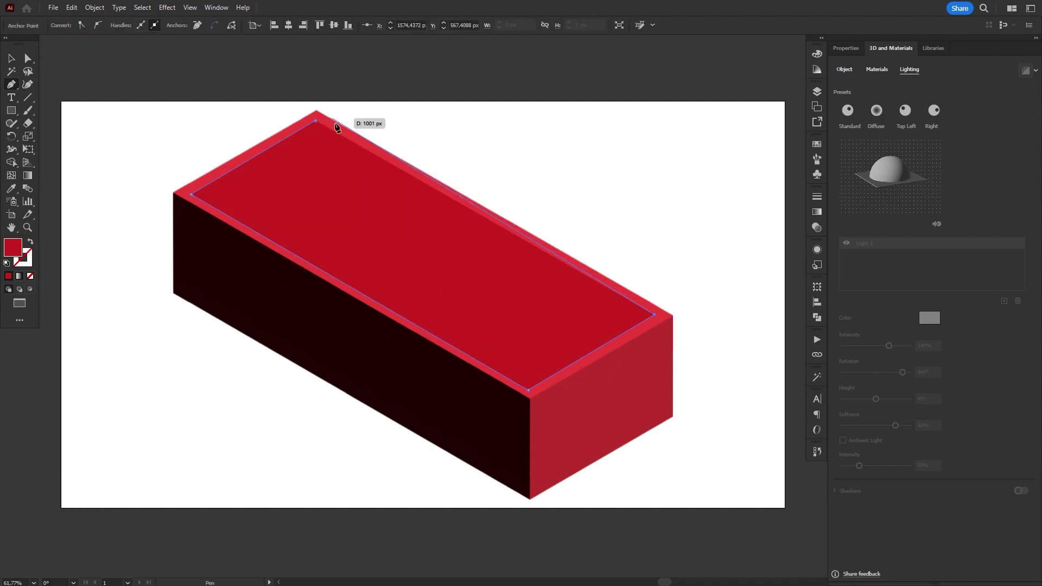
pyautogui.click(315, 121)
# Clip the 3D block to the top-face path with a clipping mask
pyautogui.press('v')
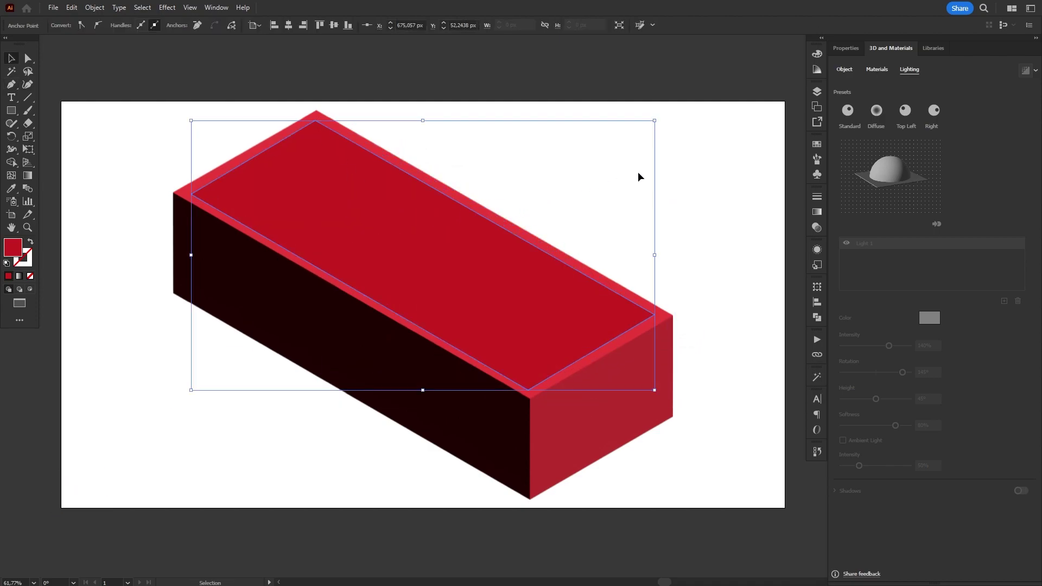
pyautogui.moveTo(705, 154); pyautogui.dragTo(102, 379)
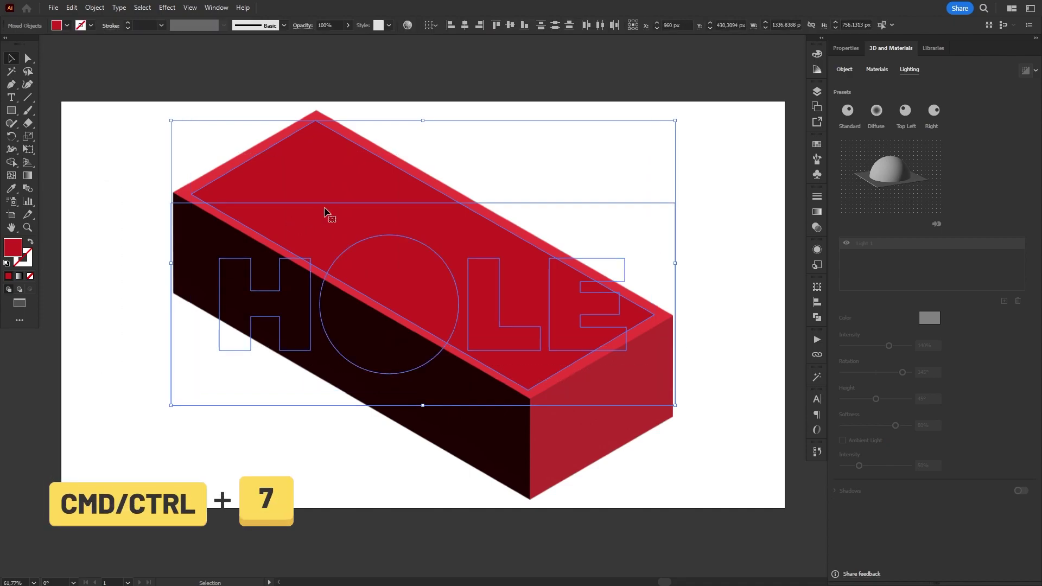
pyautogui.hotkey('ctrl', '7')
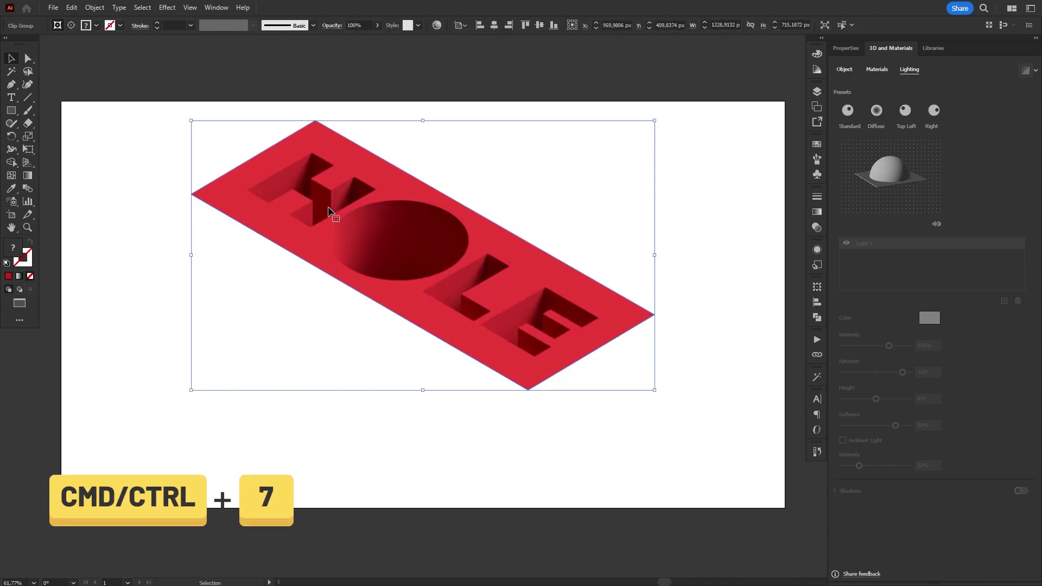
# Move the clipped HOLE slab lower on the artboard
pyautogui.click(680, 193)
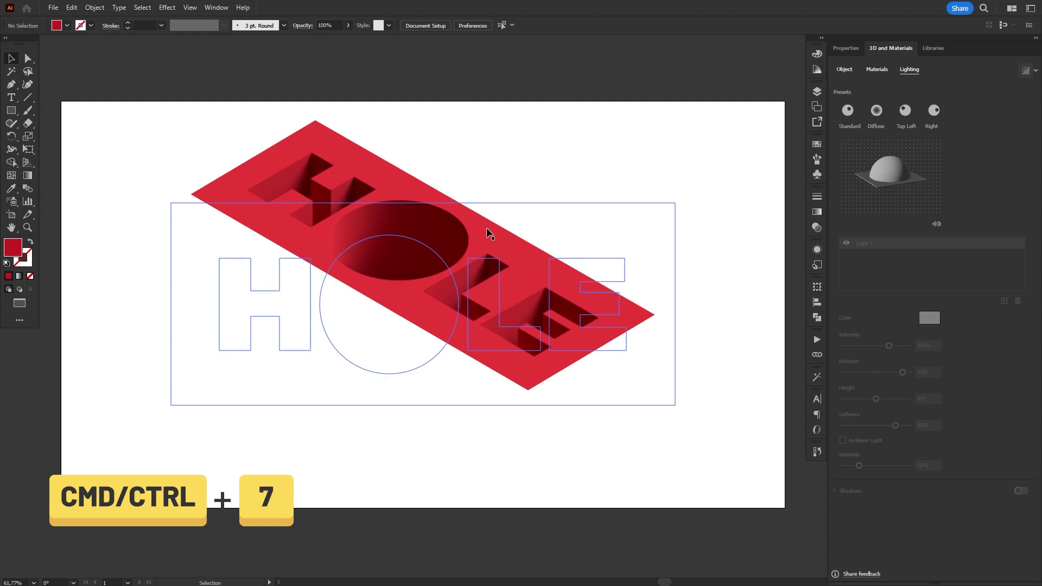
pyautogui.moveTo(486, 227); pyautogui.dragTo(483, 274)
pyautogui.click(655, 265)
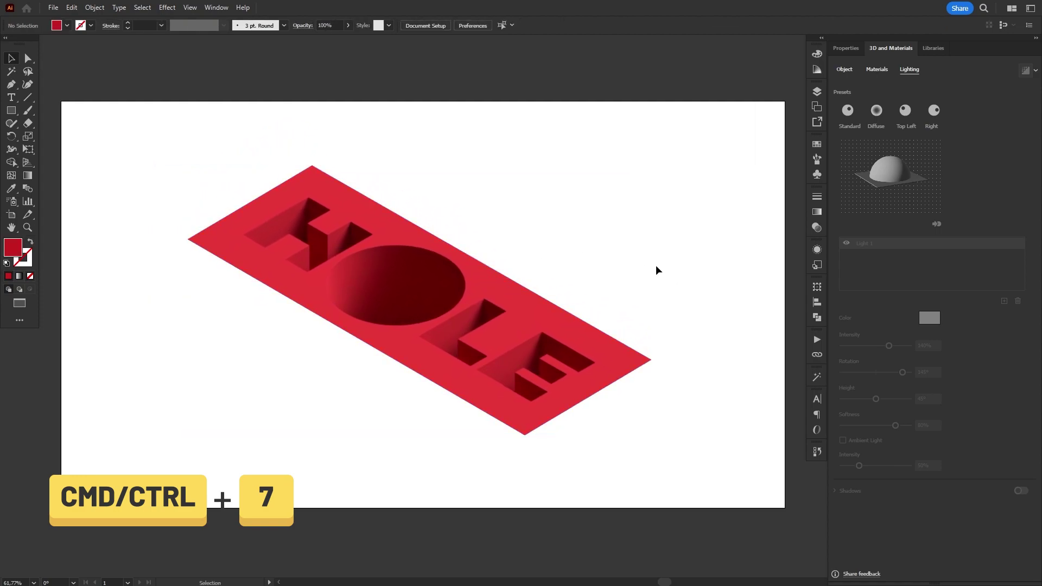
# Draw an artboard-sized rectangle and send it to the back behind the HOLE slab
pyautogui.press('m')
pyautogui.moveTo(61, 102)
pyautogui.mouseDown()
pyautogui.moveTo(274, 265)
pyautogui.moveTo(656, 468)
pyautogui.moveTo(797, 510)
pyautogui.moveTo(784, 507)
pyautogui.mouseUp()
pyautogui.press('v')
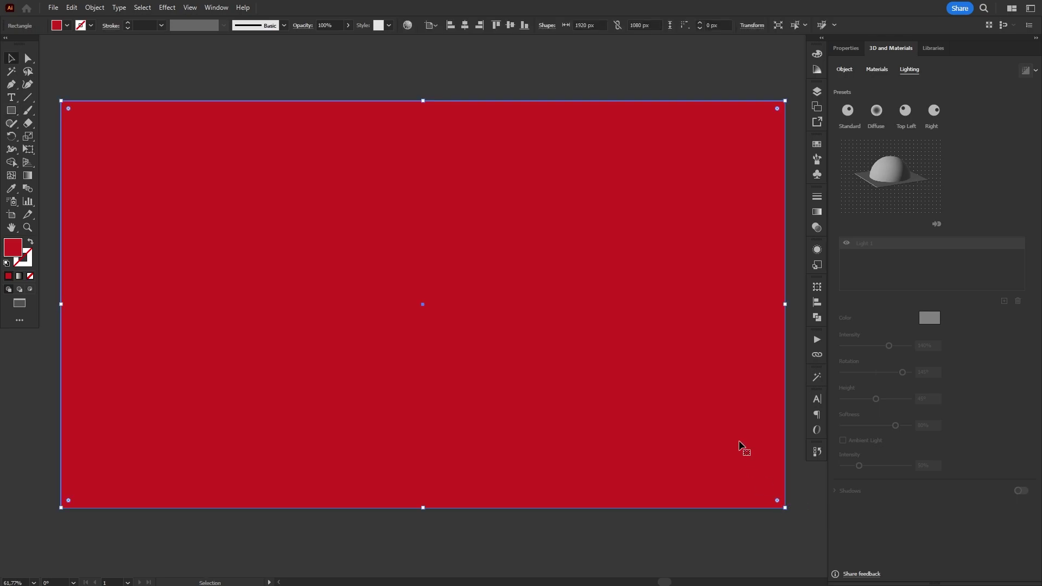
pyautogui.hotkey('ctrl', 'shift', '[')
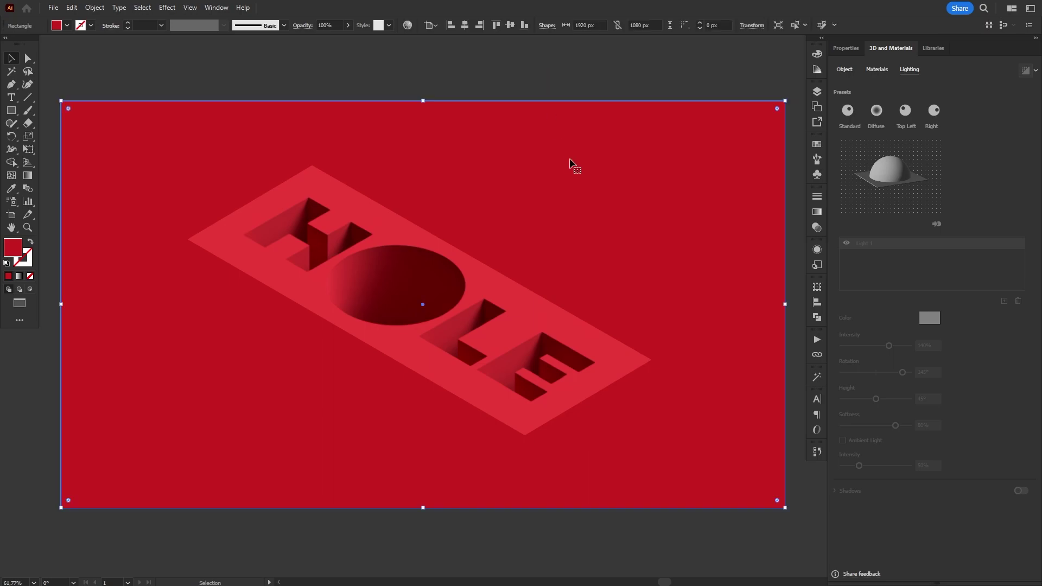
# Eyedrop the slab's red onto the background rectangle
pyautogui.press('i')
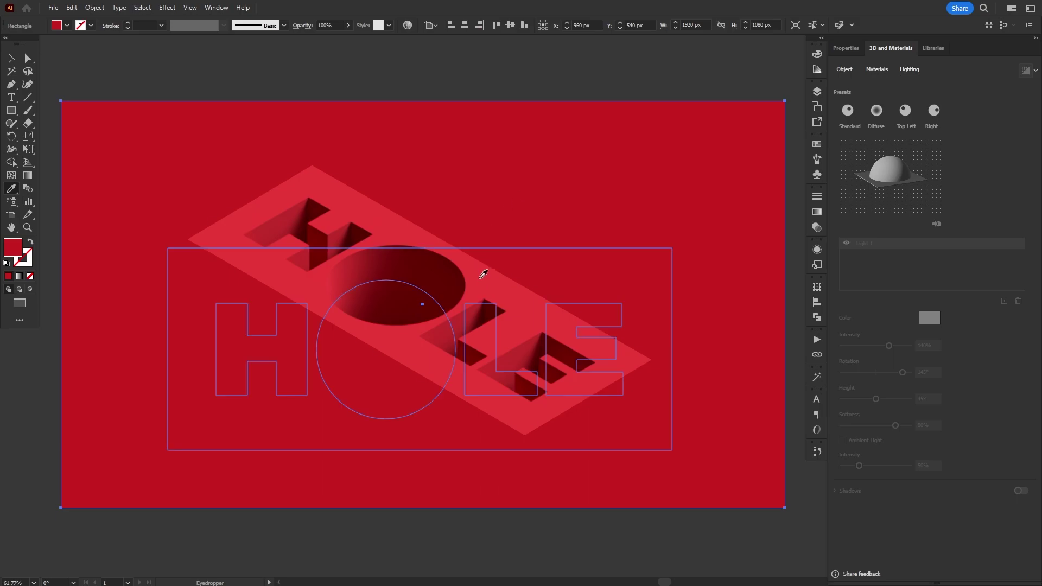
pyautogui.click(485, 61)
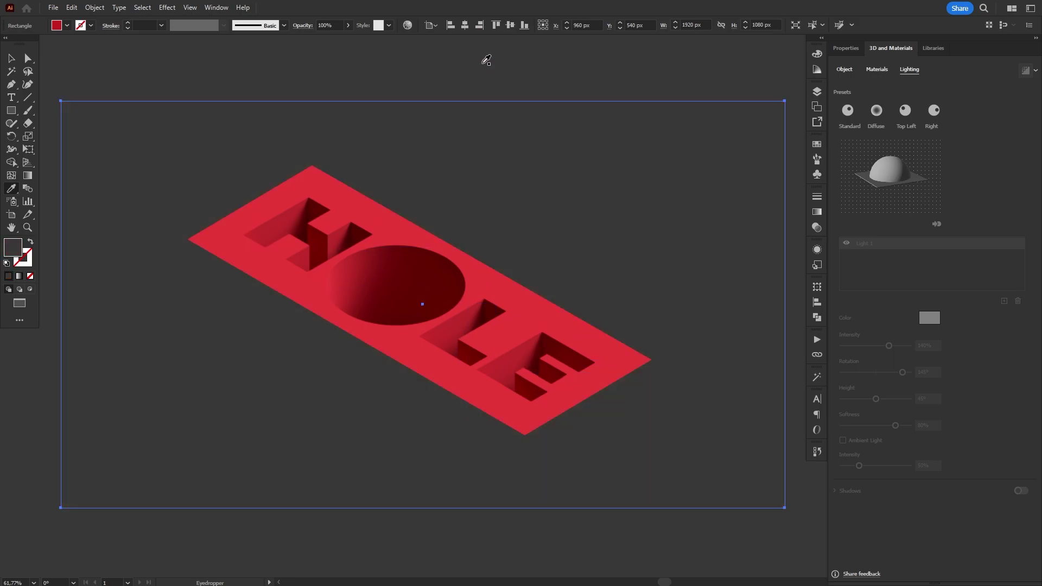
pyautogui.click(485, 273)
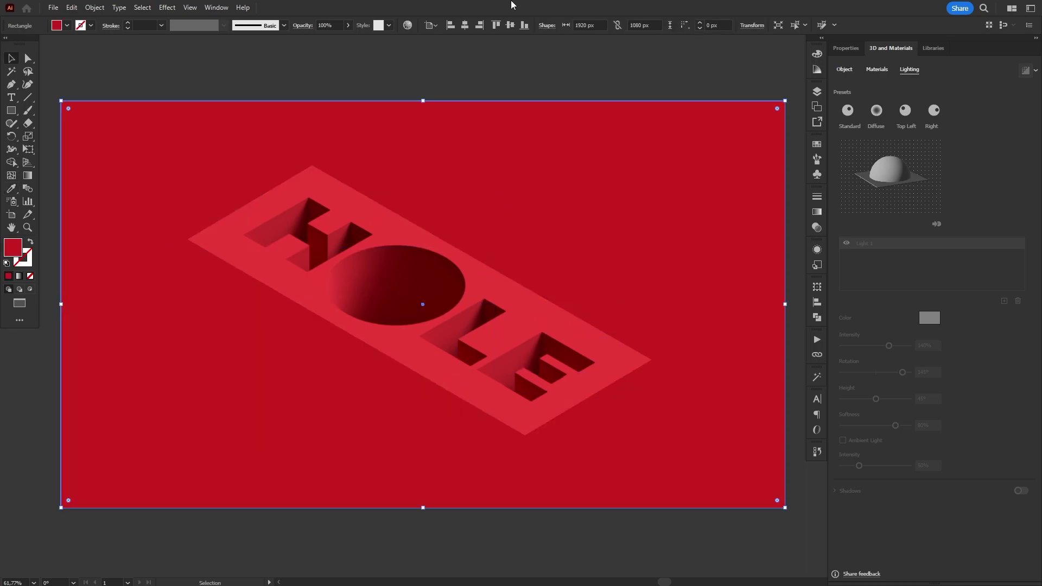
pyautogui.press('v')
pyautogui.click(520, 85)
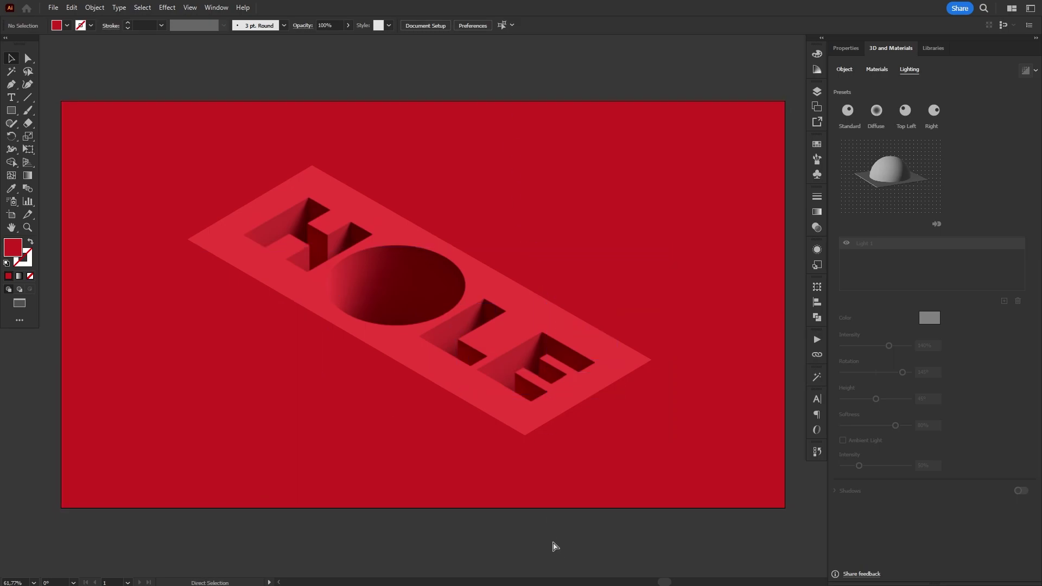
# Paste a reference screenshot and eyedrop its brighter red onto the background rectangle
pyautogui.hotkey('ctrl', 'v')
pyautogui.moveTo(601, 174); pyautogui.dragTo(582, 362)
pyautogui.click(531, 191)
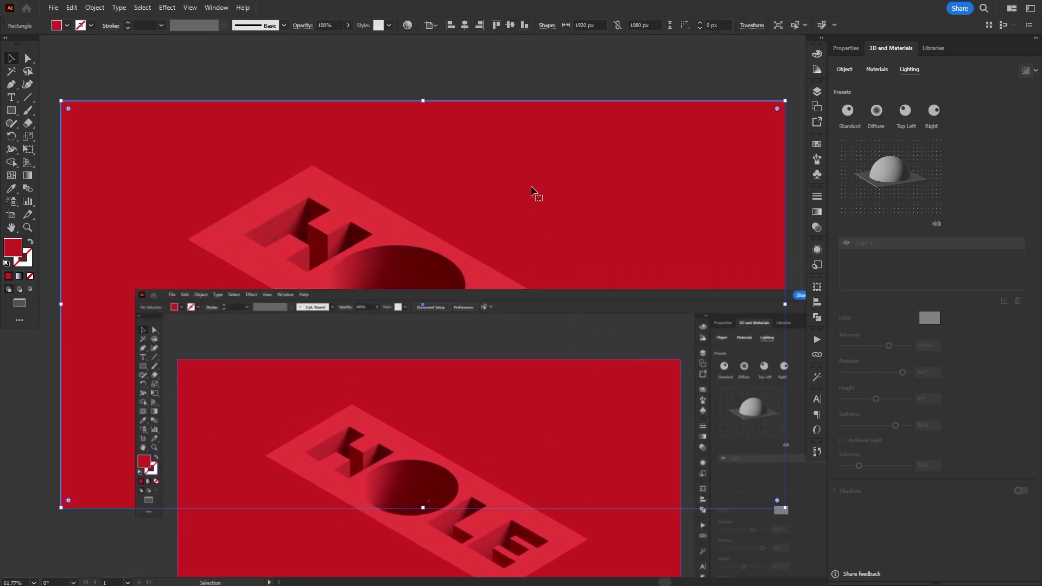
pyautogui.press('i')
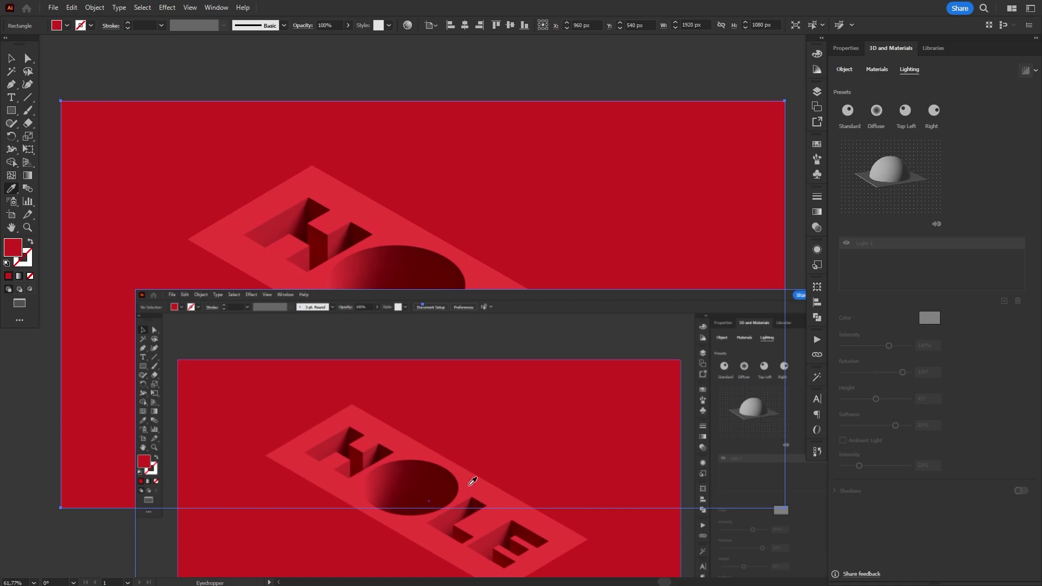
pyautogui.click(472, 482)
# Delete the pasted reference screenshot
pyautogui.press('v')
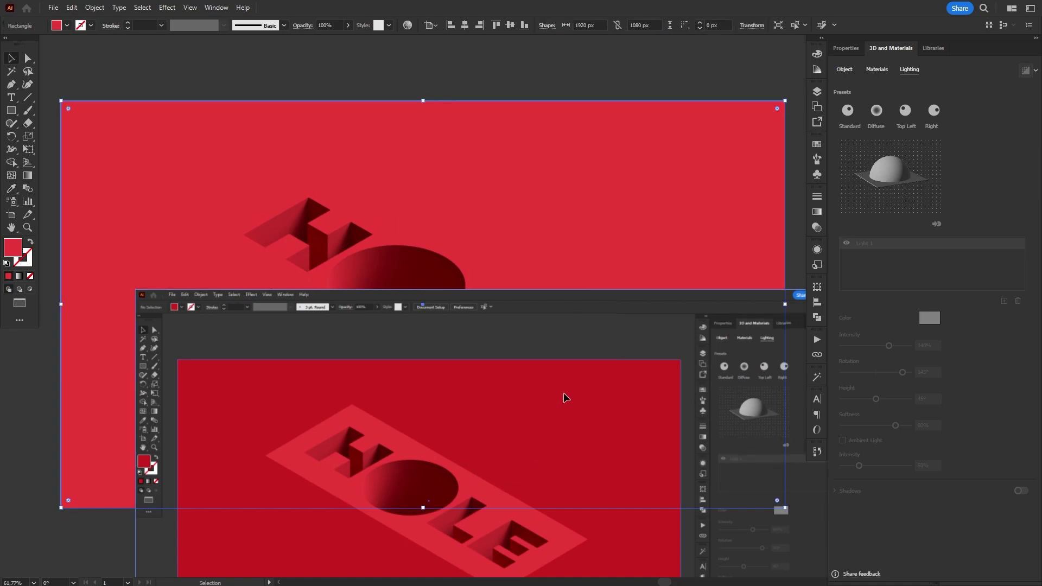
pyautogui.click(564, 398)
pyautogui.press('Delete')
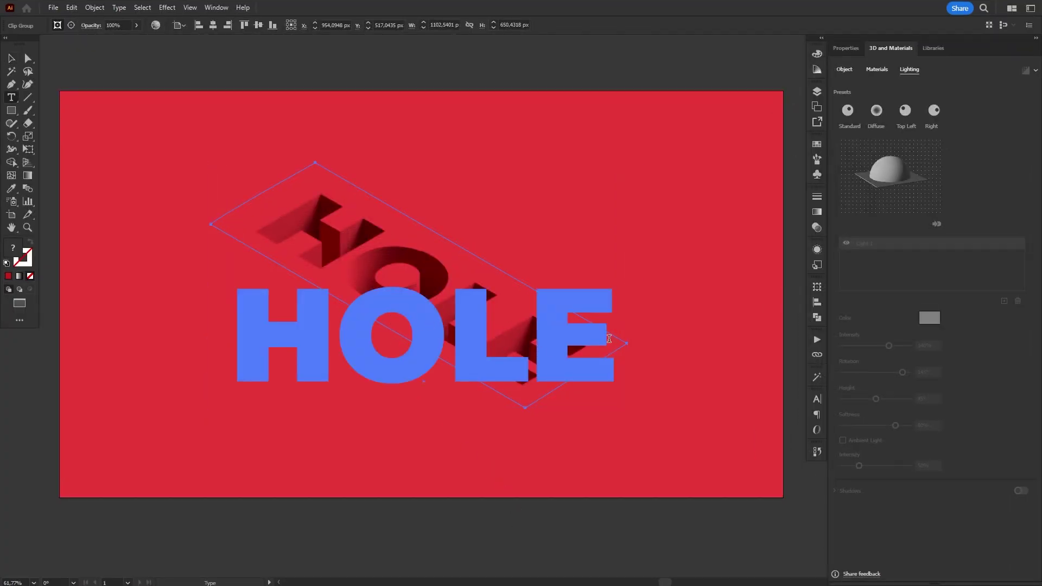
# Delete the blue HOLE text and clear the selection
pyautogui.moveTo(609, 339); pyautogui.dragTo(233, 336)
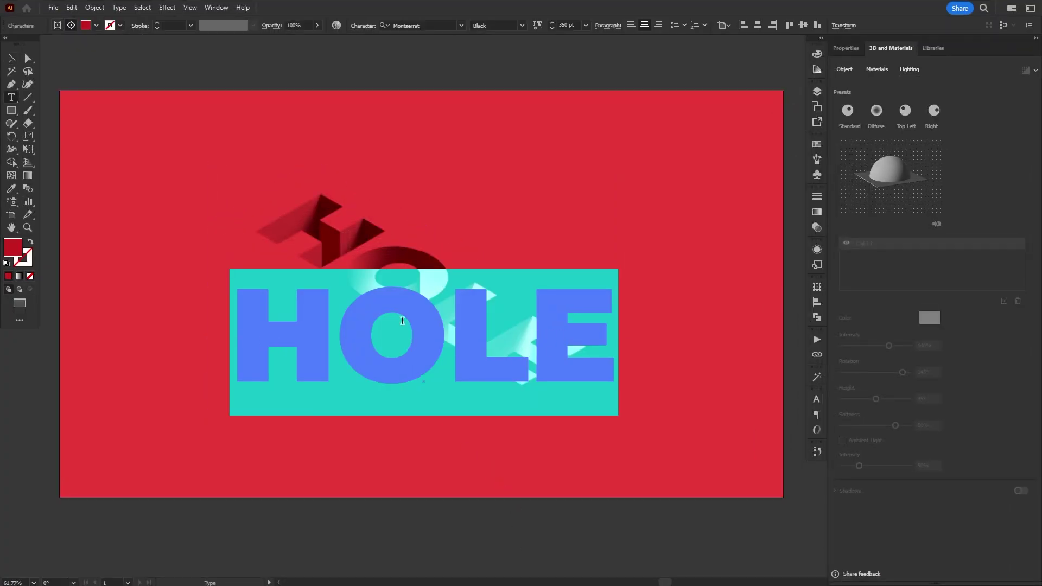
pyautogui.press('BackSpace')
pyautogui.press('Escape')
pyautogui.click(458, 122)
# Inside the clip group, undo back to the ANDY 3D cutout and exit isolation mode
pyautogui.click(414, 255)
pyautogui.doubleClick(414, 255)
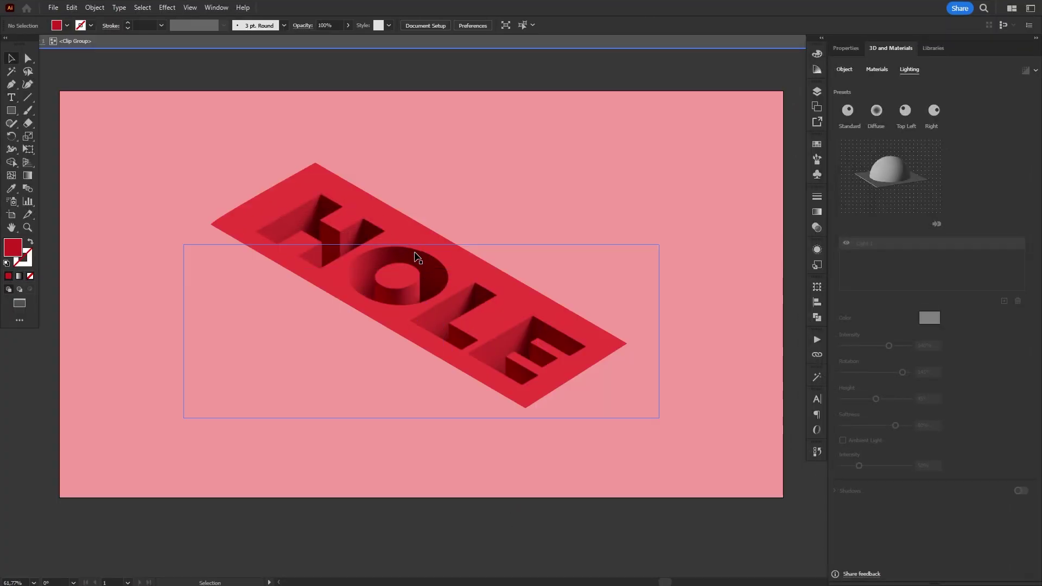
pyautogui.hotkey('ctrl', 'z')
pyautogui.hotkey('ctrl', 'z')
pyautogui.hotkey('ctrl', 'z')
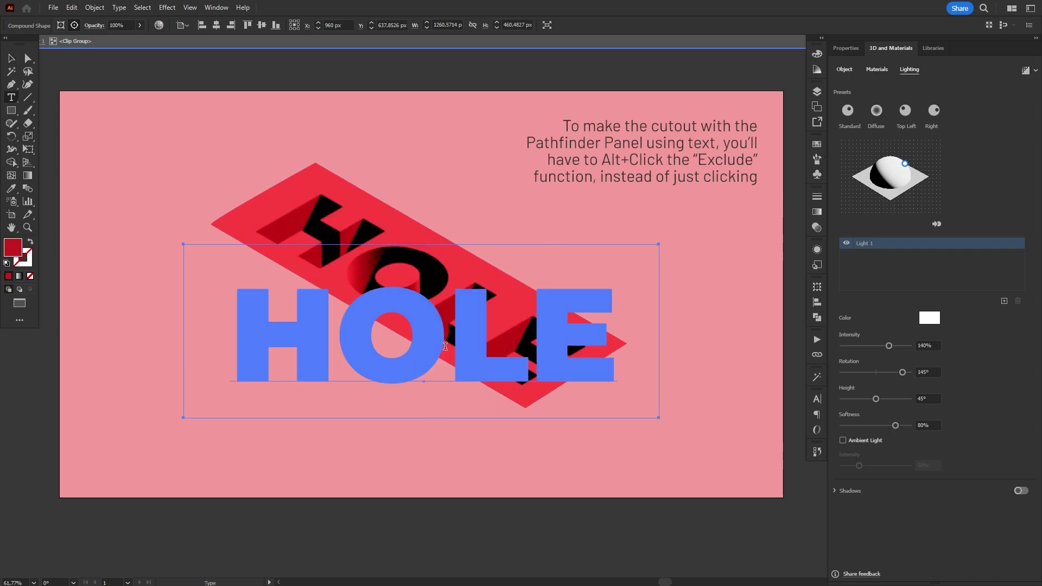
pyautogui.hotkey('ctrl', 'z')
pyautogui.hotkey('ctrl', 'z')
pyautogui.hotkey('ctrl', 'z')
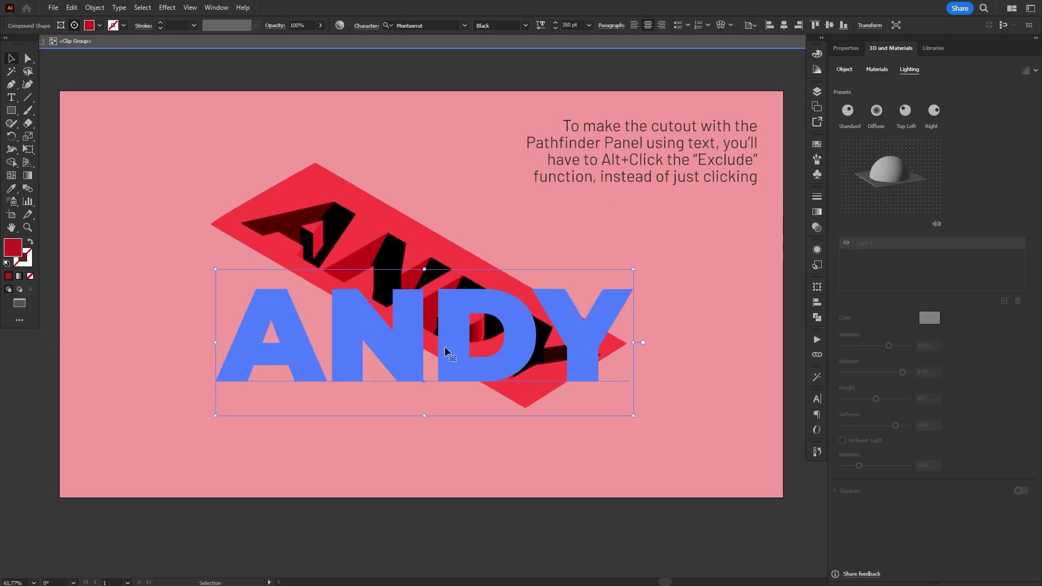
pyautogui.hotkey('ctrl', 'z')
pyautogui.hotkey('ctrl', 'z')
pyautogui.hotkey('ctrl', 'z')
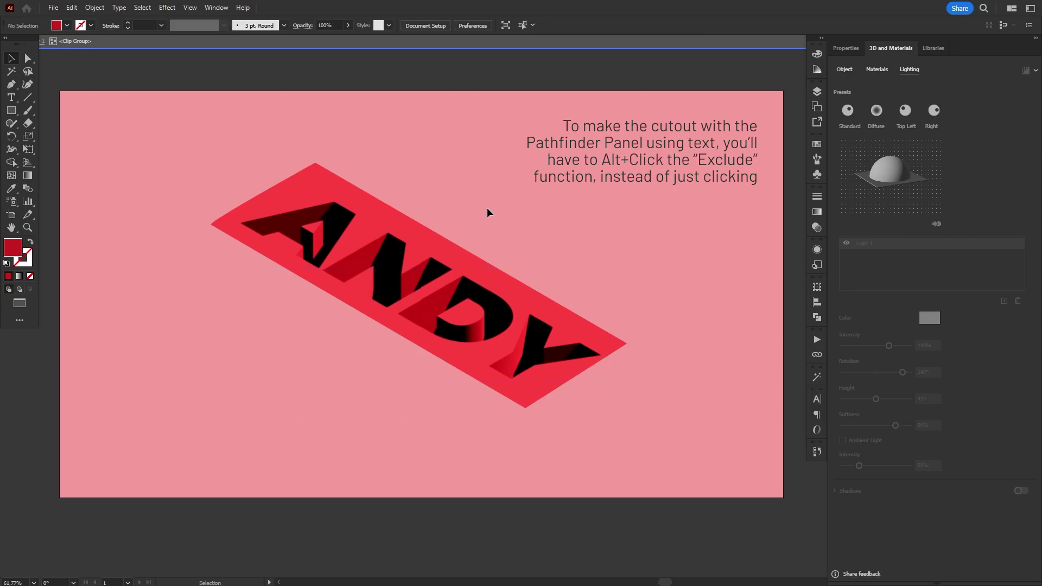
pyautogui.doubleClick(388, 84)
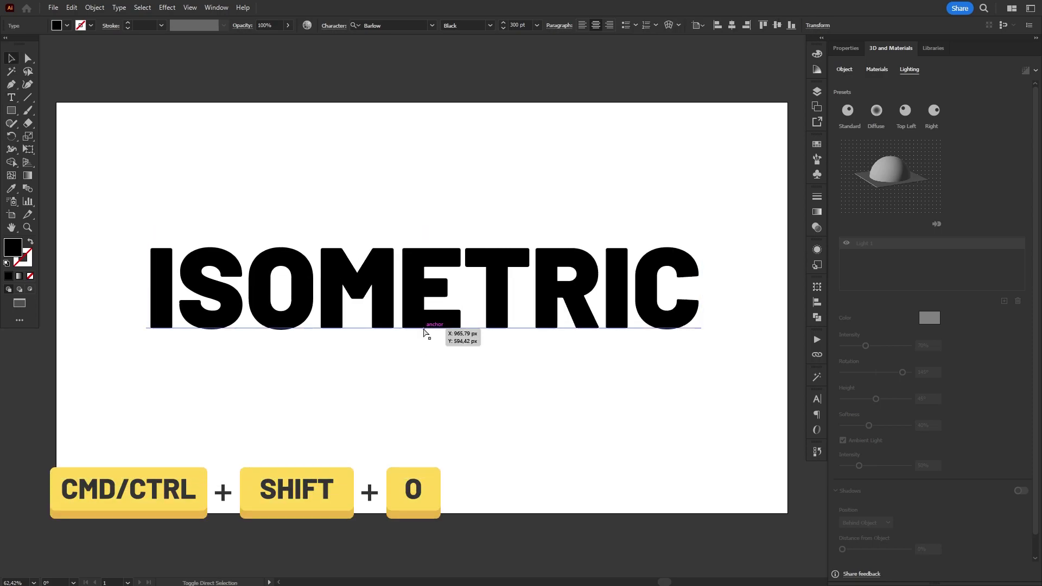
# Convert the ISOMETRIC text to outlines with Ctrl+Shift+O
pyautogui.hotkey('ctrl', 'shift', 'o')
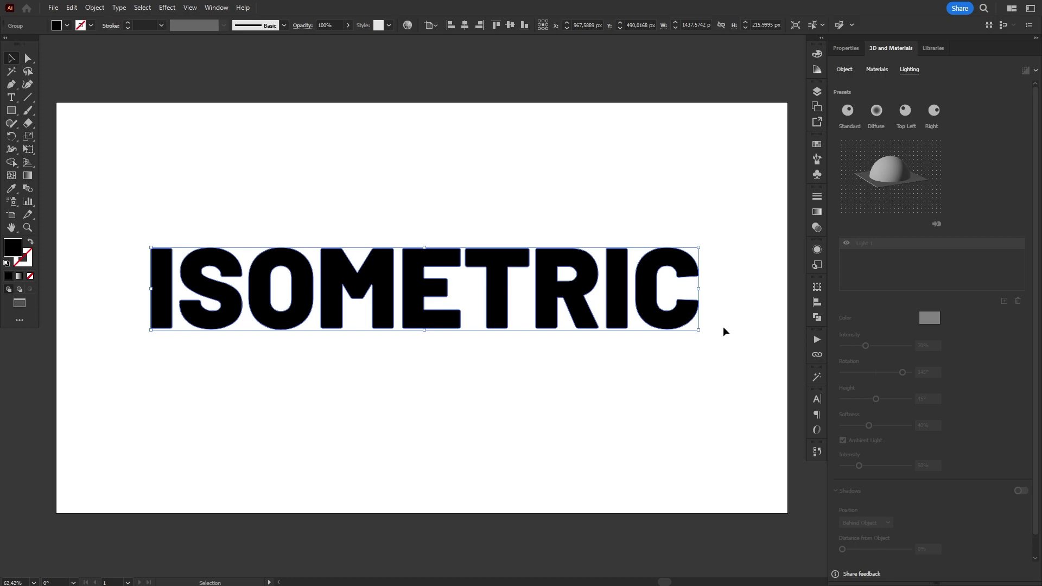
# Lighten the ISOMETRIC letters' fill to light grey, brightness about 84%
pyautogui.click(818, 54)
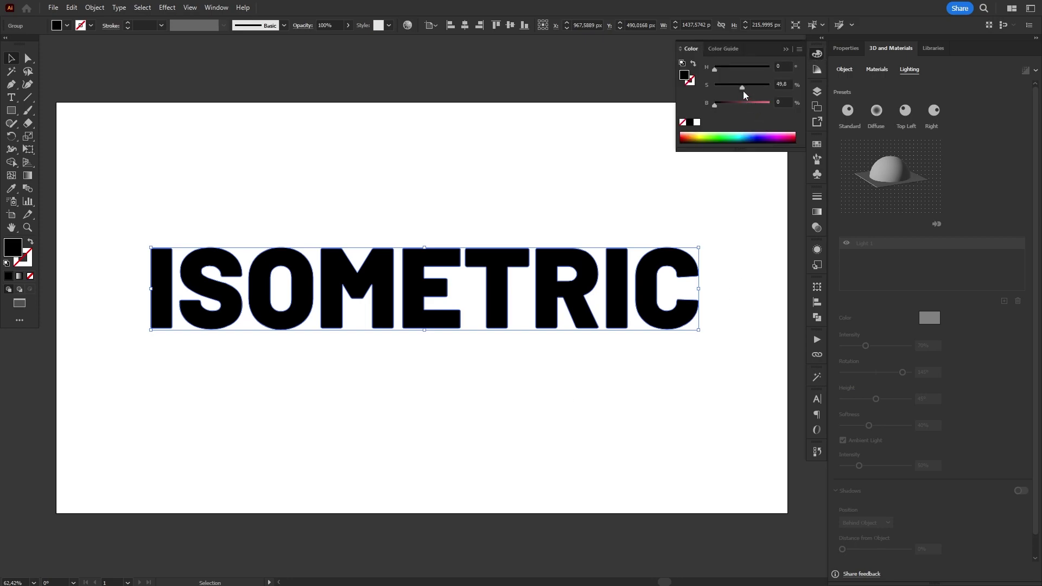
pyautogui.moveTo(752, 102); pyautogui.dragTo(760, 105)
pyautogui.click(816, 54)
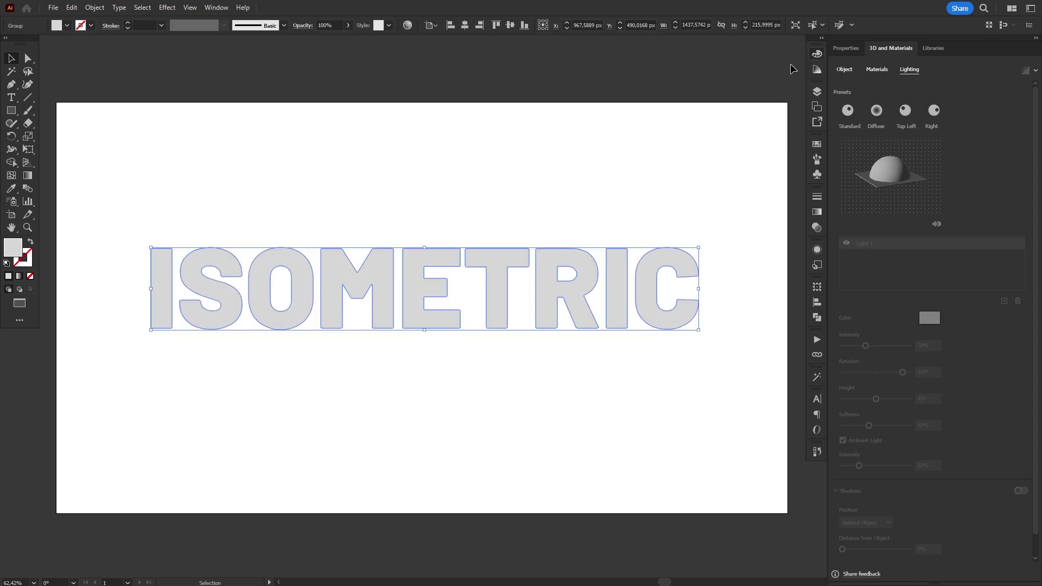
# Ungroup the ISOMETRIC outlines into separate letters
pyautogui.rightClick(337, 304)
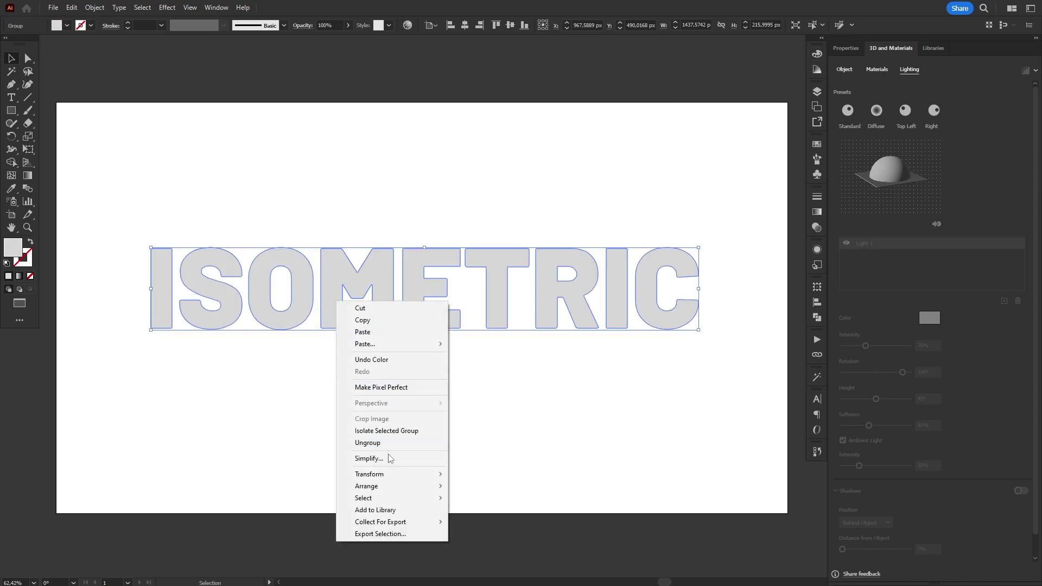
pyautogui.click(435, 447)
pyautogui.click(457, 416)
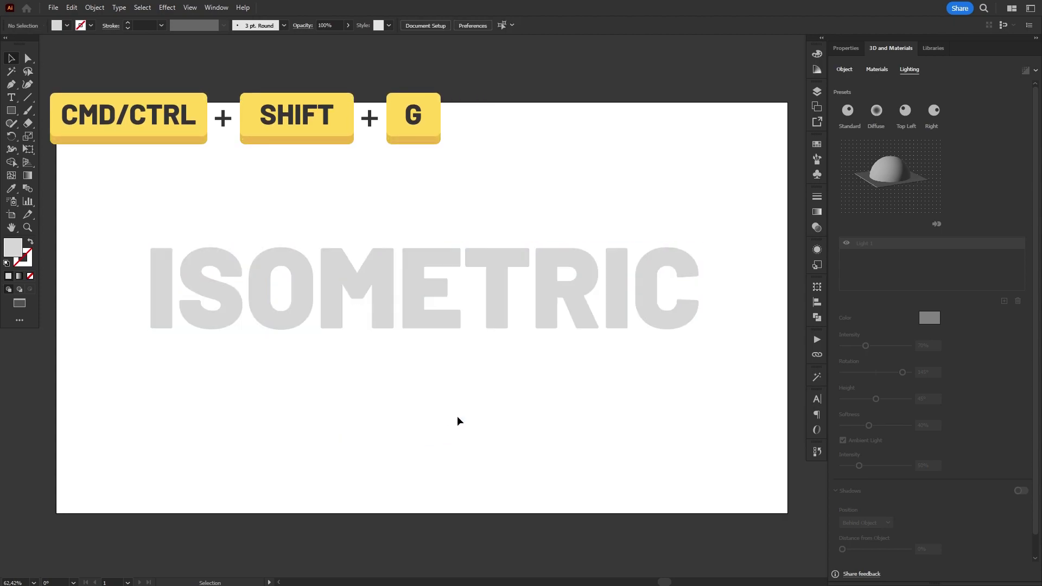
pyautogui.click(193, 318)
# Extrude the first letter I in 3D and set its rotation preset to Isometric Right
pyautogui.click(159, 324)
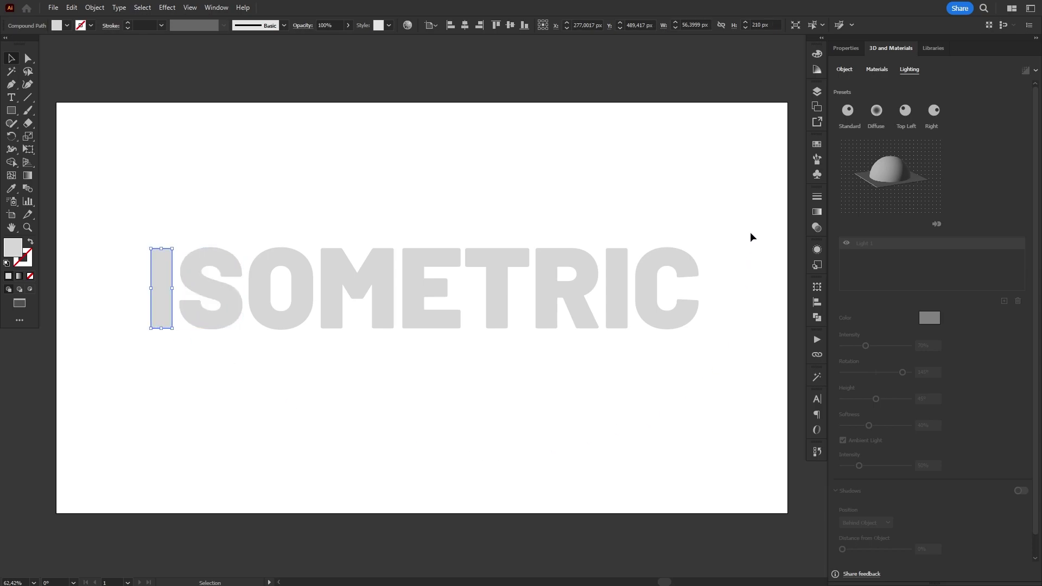
pyautogui.click(848, 71)
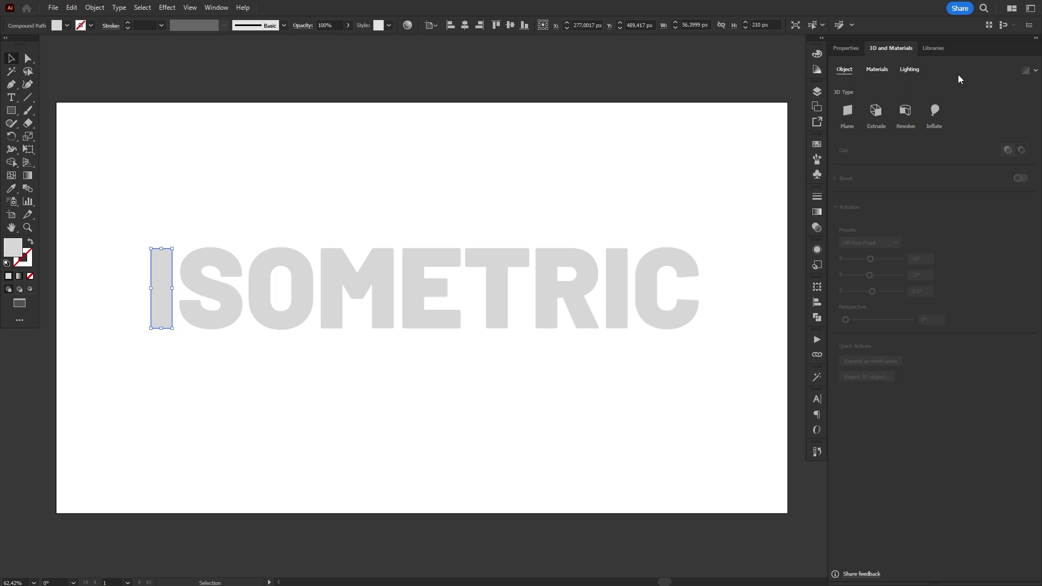
pyautogui.click(877, 115)
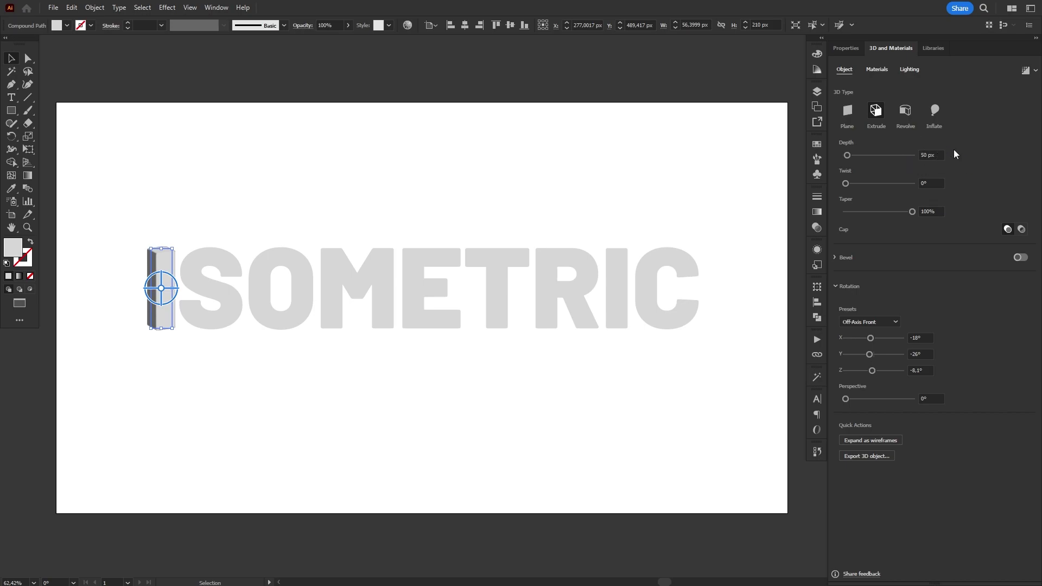
pyautogui.click(890, 320)
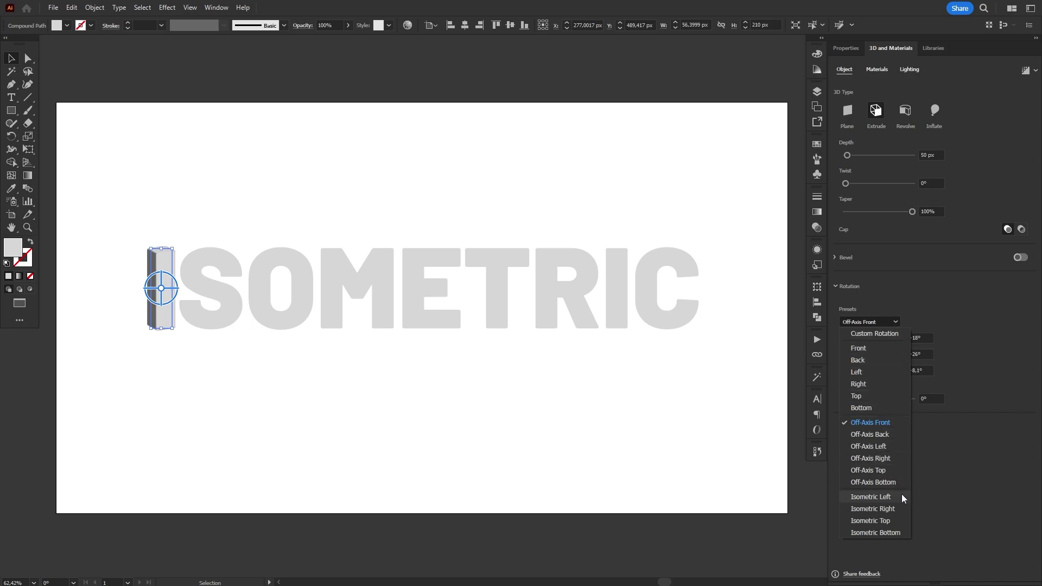
pyautogui.click(902, 509)
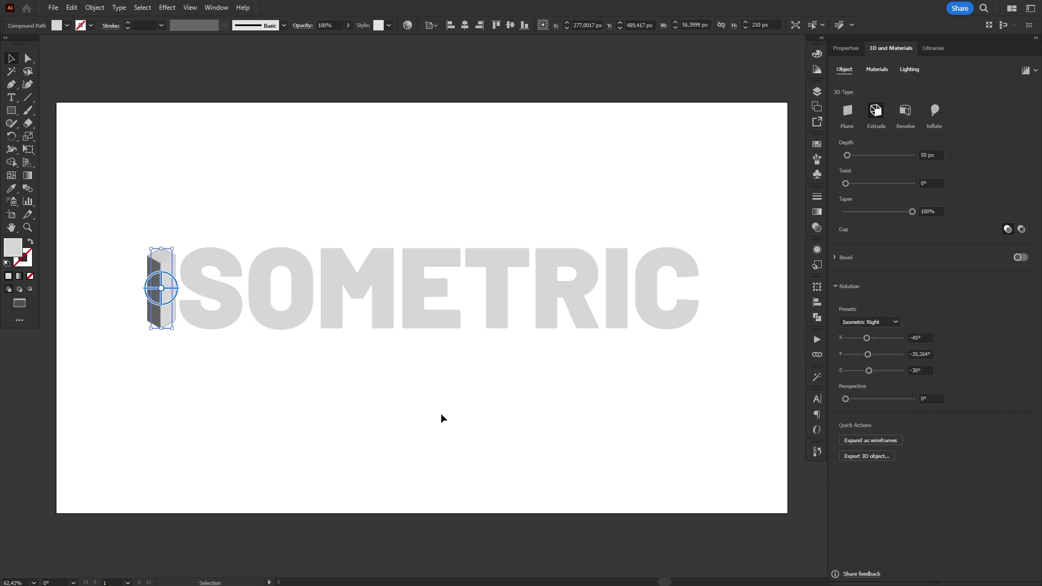
# Give the I roughness 0.6 and a shadow below the object with 400% bounds
pyautogui.click(877, 69)
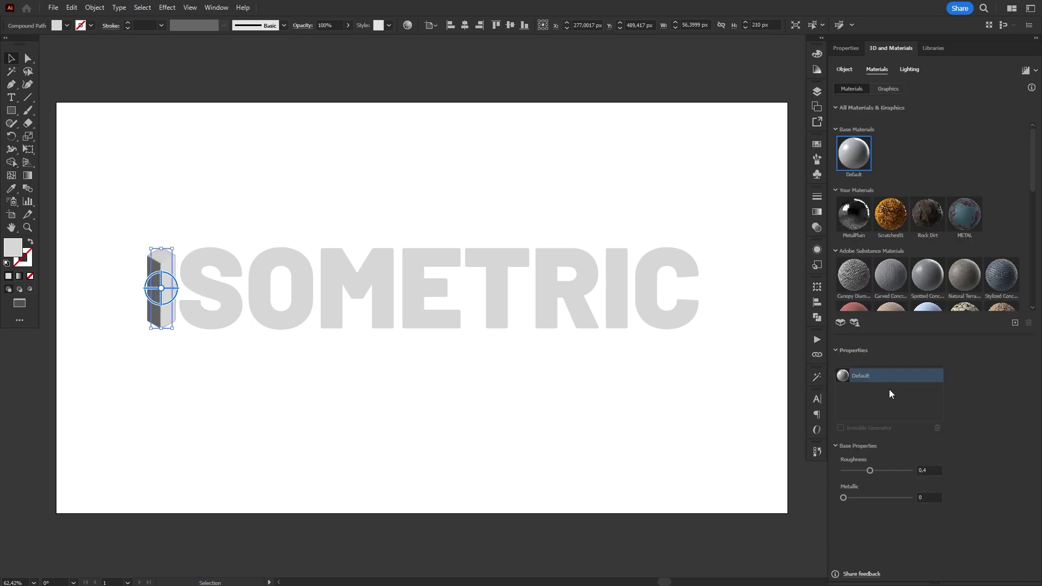
pyautogui.click(929, 471)
pyautogui.press('Return')
pyautogui.click(907, 70)
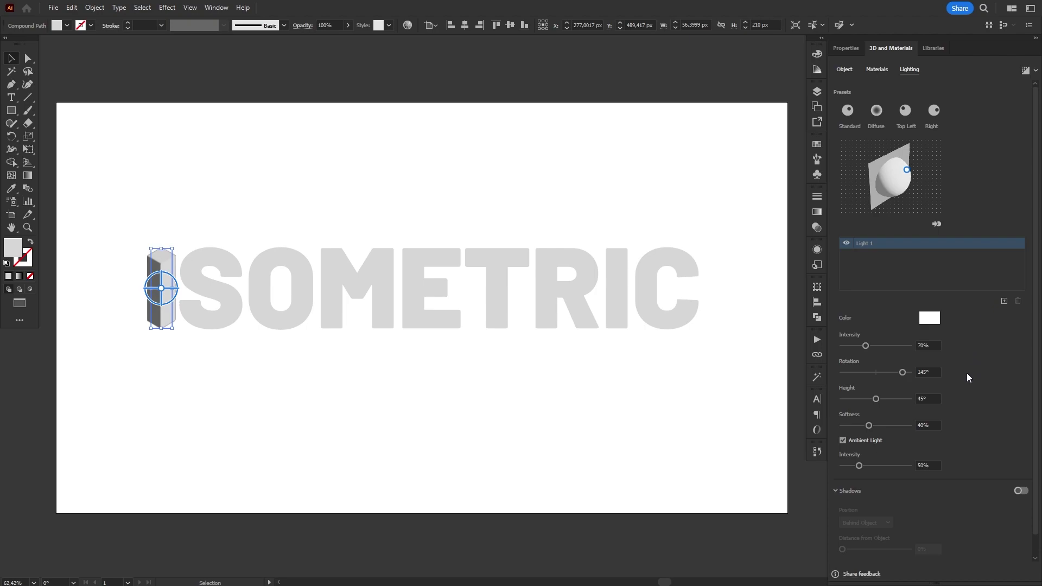
pyautogui.click(1020, 491)
pyautogui.scroll(-1, 968, 527)
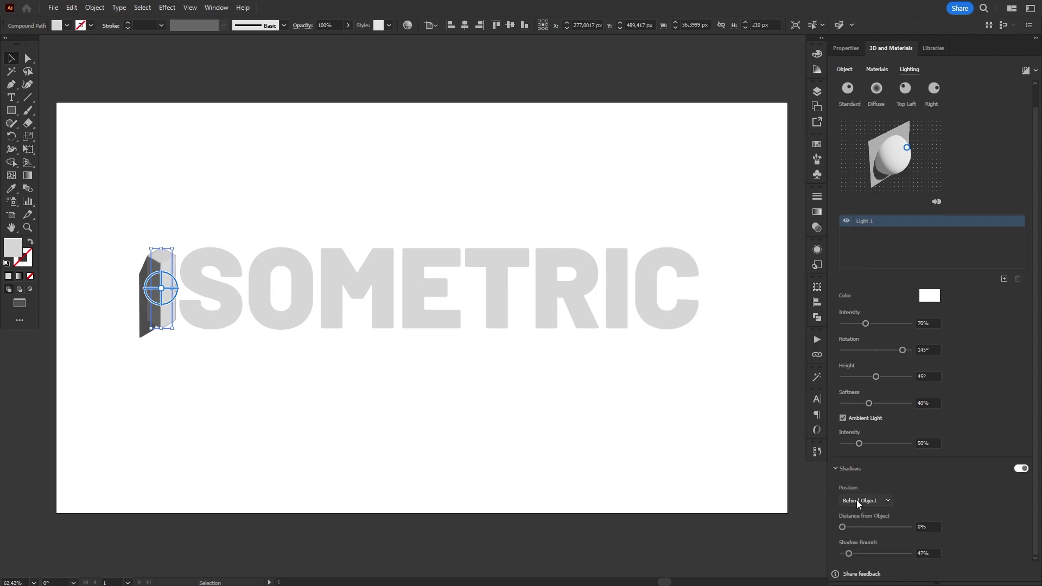
pyautogui.click(869, 524)
pyautogui.click(878, 553)
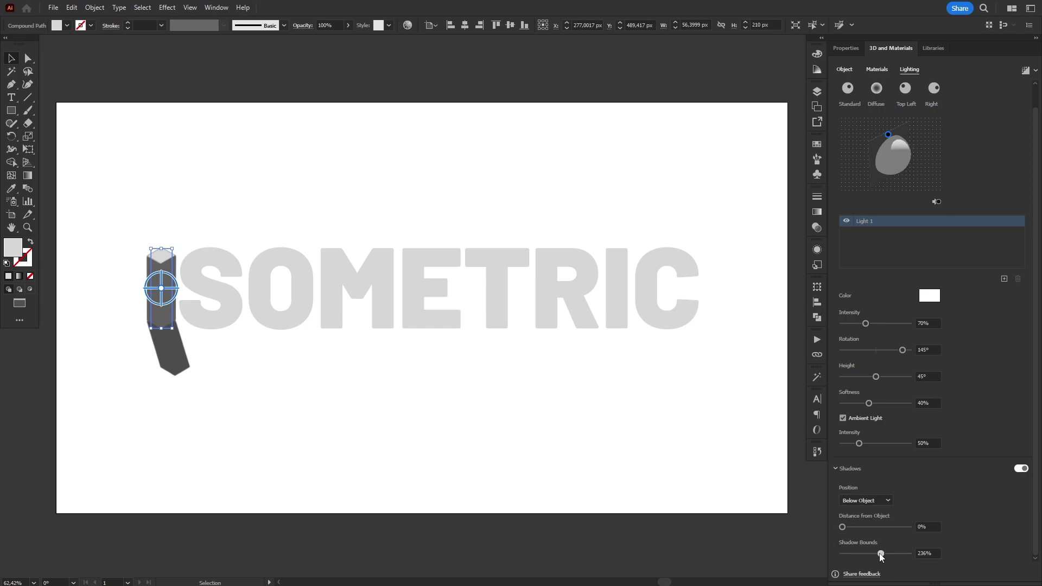
pyautogui.moveTo(880, 553); pyautogui.dragTo(919, 553)
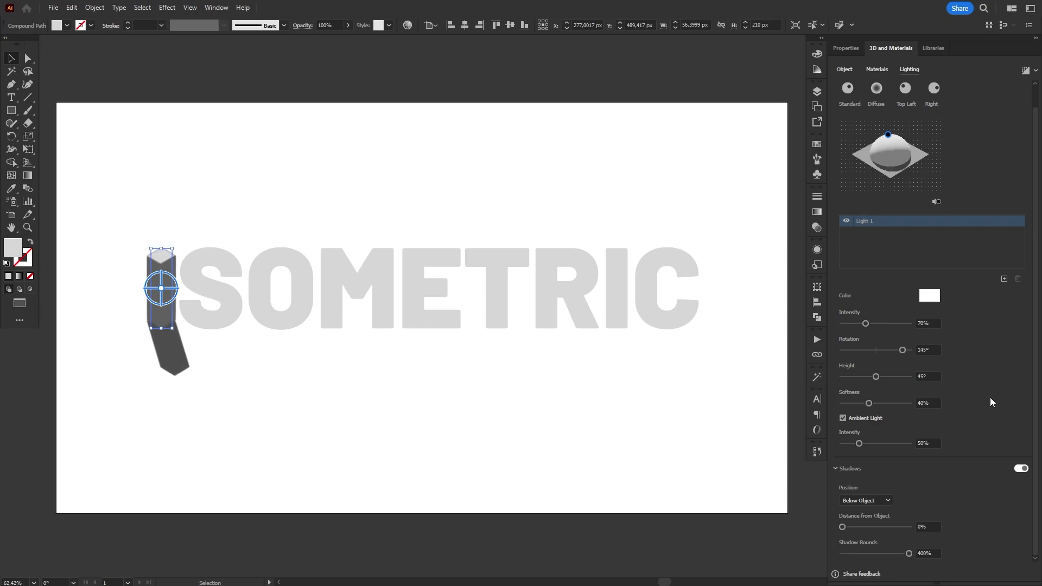
# Light the I at 0° rotation, 80° height, 80% softness, with ambient light off
pyautogui.click(929, 350)
pyautogui.write('0')
pyautogui.press('Return')
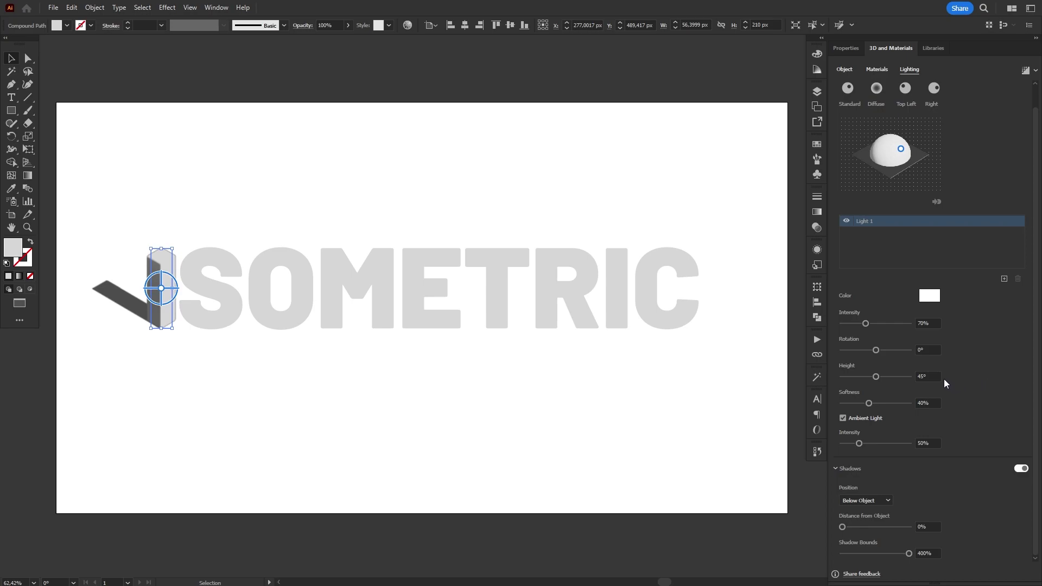
pyautogui.click(873, 375)
pyautogui.write('80')
pyautogui.press('Return')
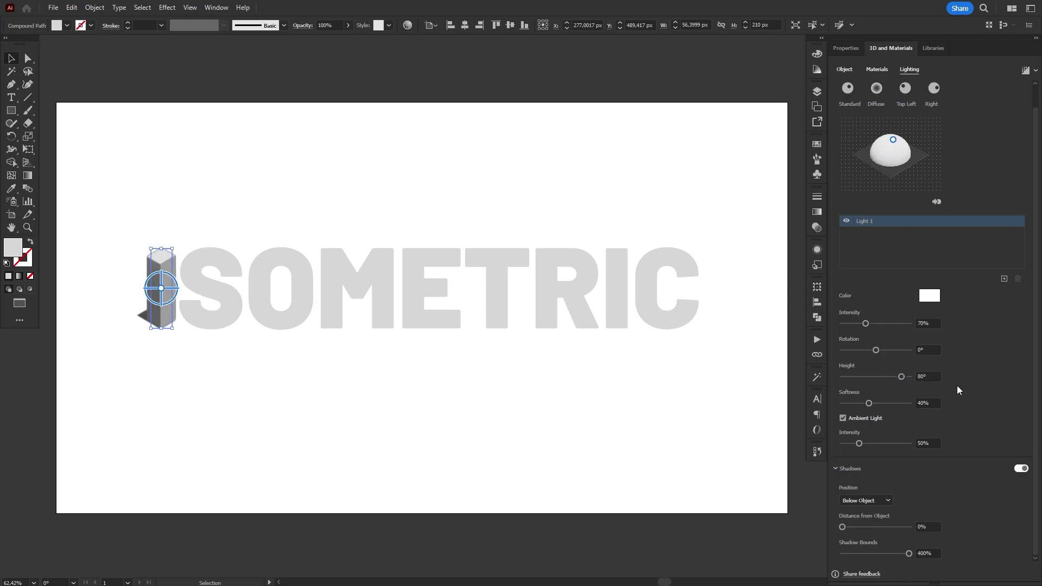
pyautogui.click(935, 407)
pyautogui.write('80')
pyautogui.press('Return')
pyautogui.click(842, 418)
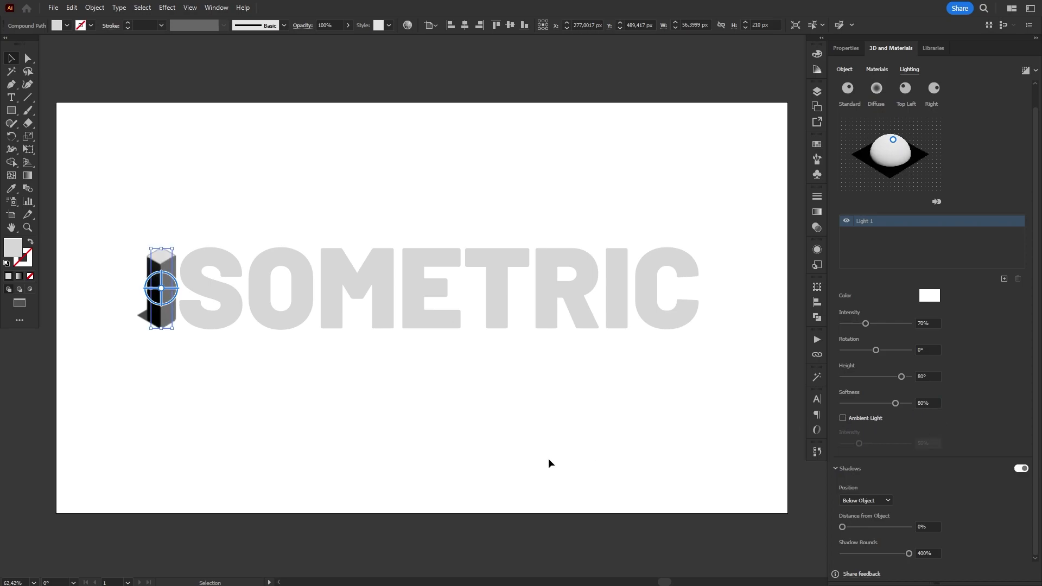
pyautogui.click(238, 408)
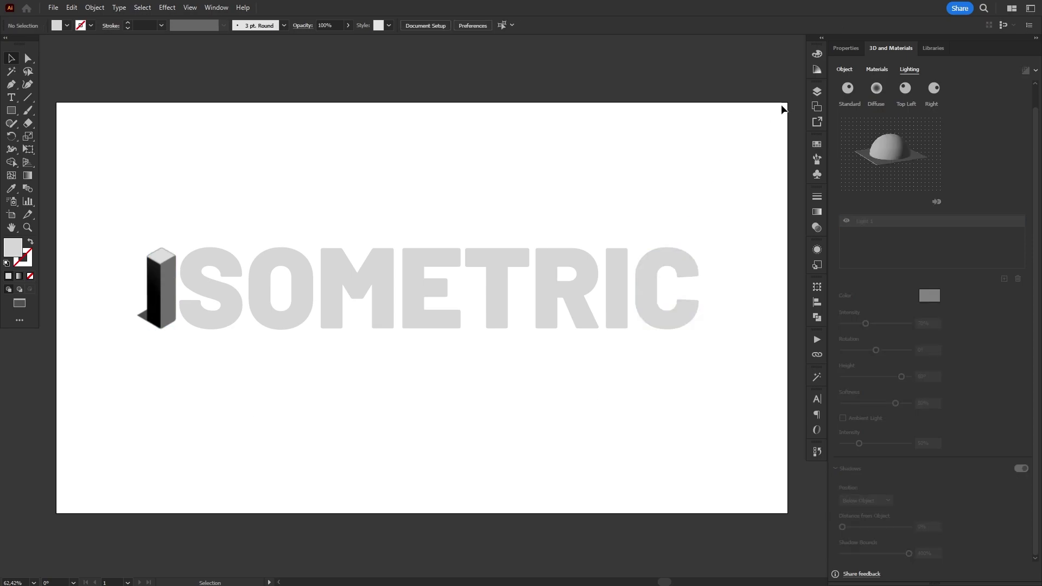
pyautogui.click(844, 70)
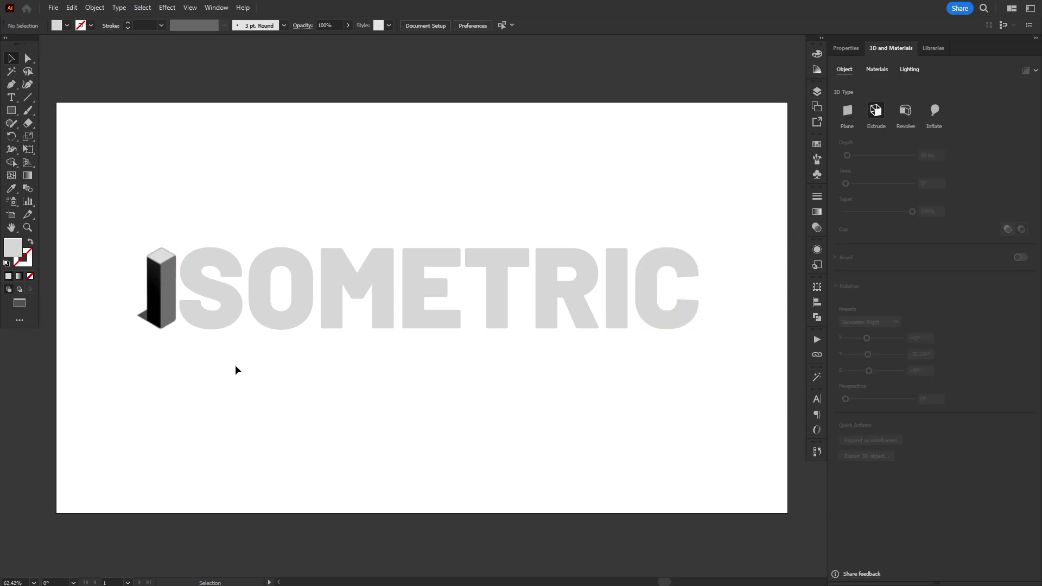
# Extrude the letter S in 3D with the Isometric Left rotation preset
pyautogui.click(228, 310)
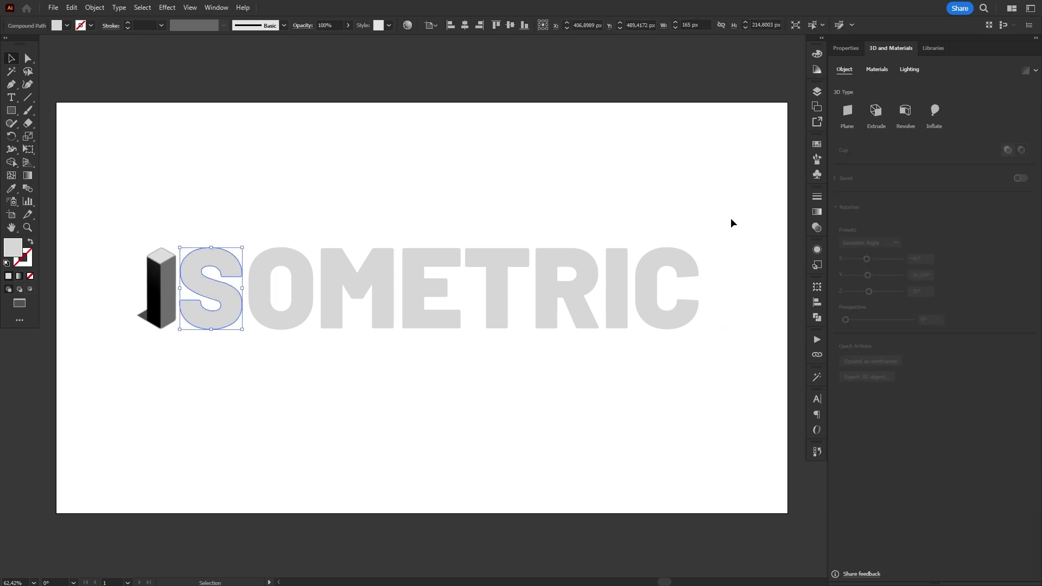
pyautogui.click(875, 115)
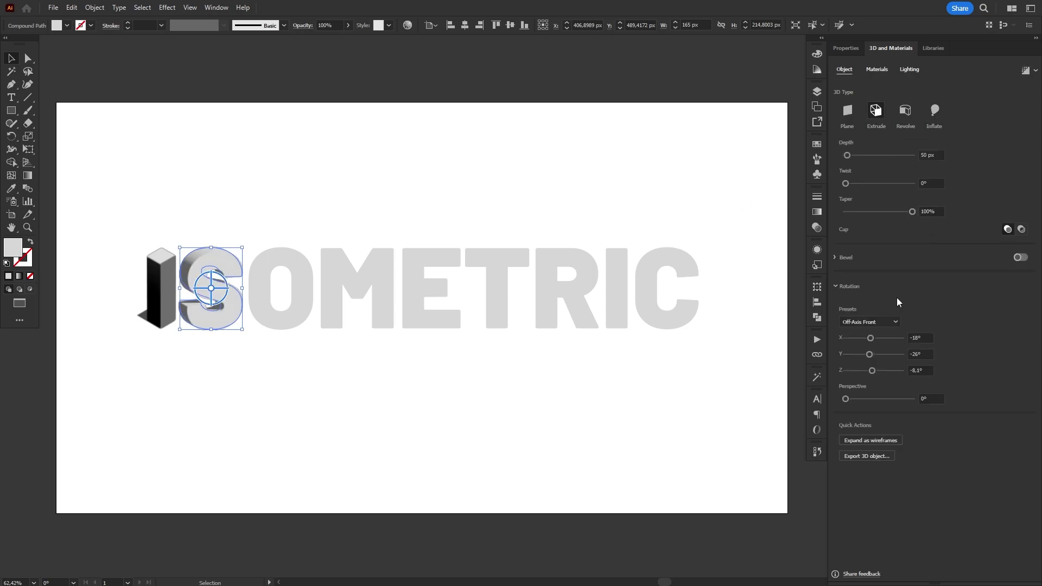
pyautogui.click(884, 321)
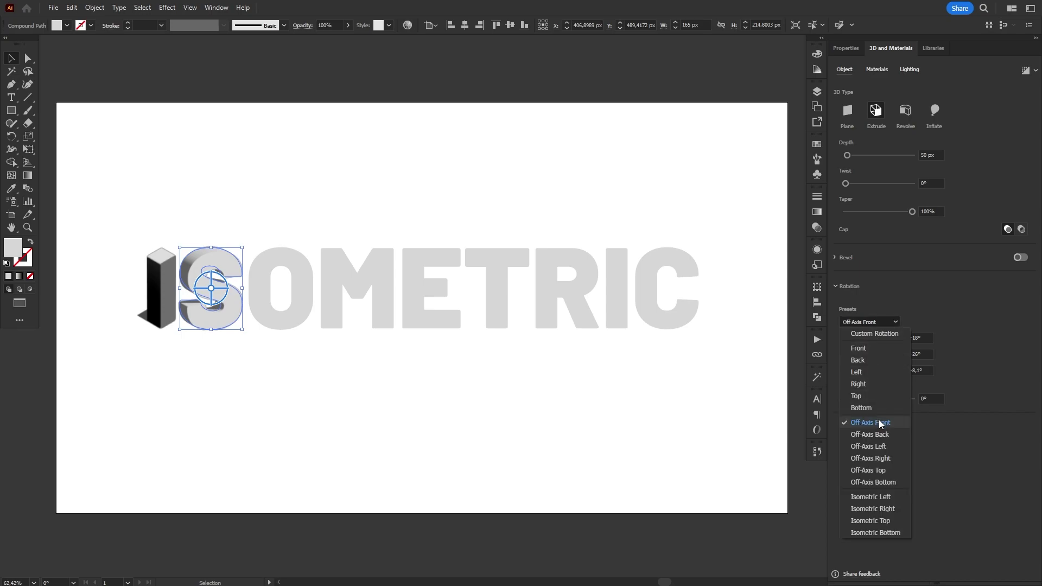
pyautogui.click(901, 497)
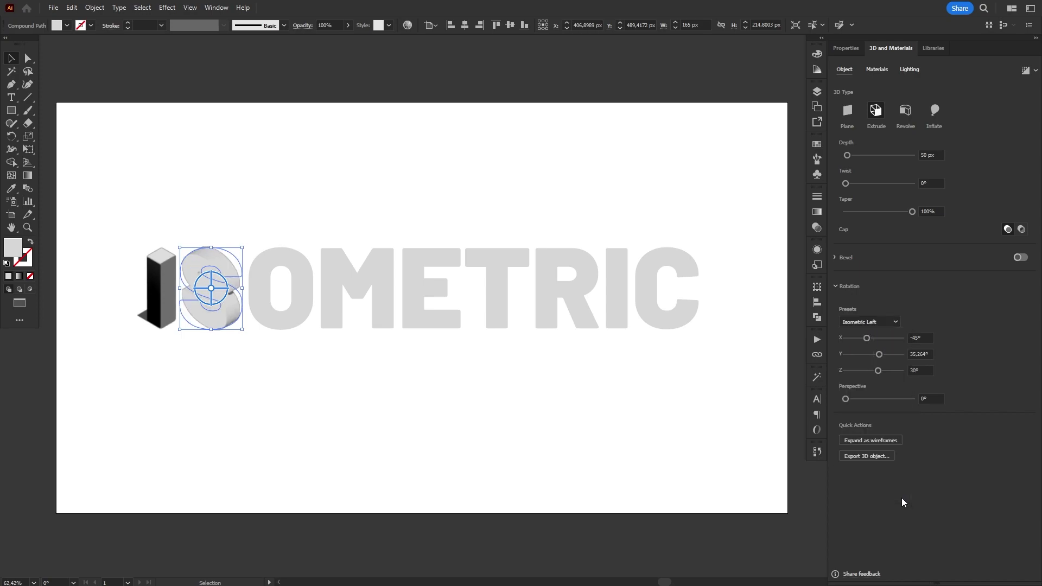
# Give the S roughness 0.6 and a shadow below it with 400% bounds
pyautogui.click(877, 70)
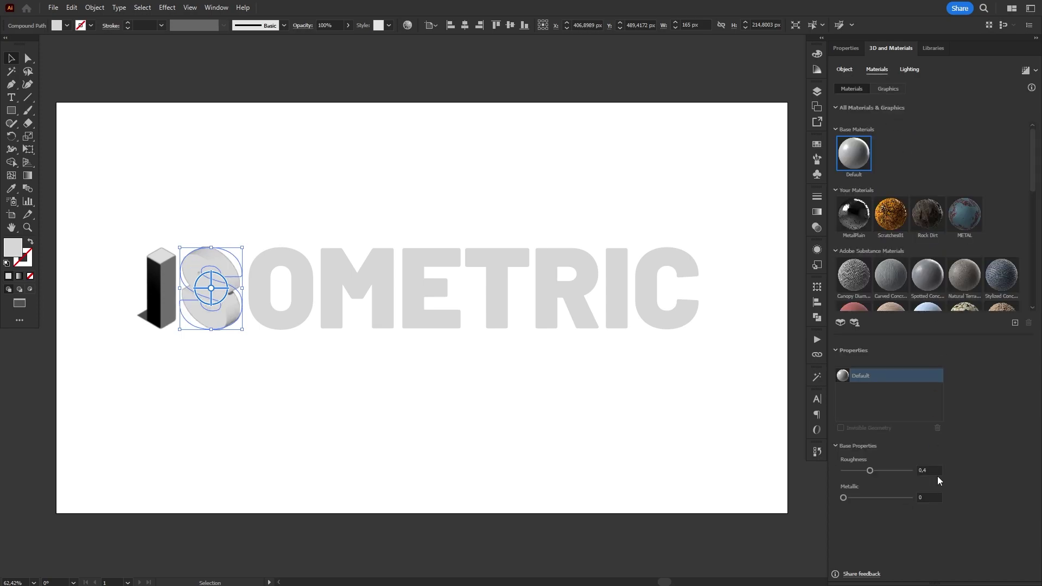
pyautogui.click(933, 471)
pyautogui.write('.6')
pyautogui.click(909, 70)
pyautogui.click(1020, 491)
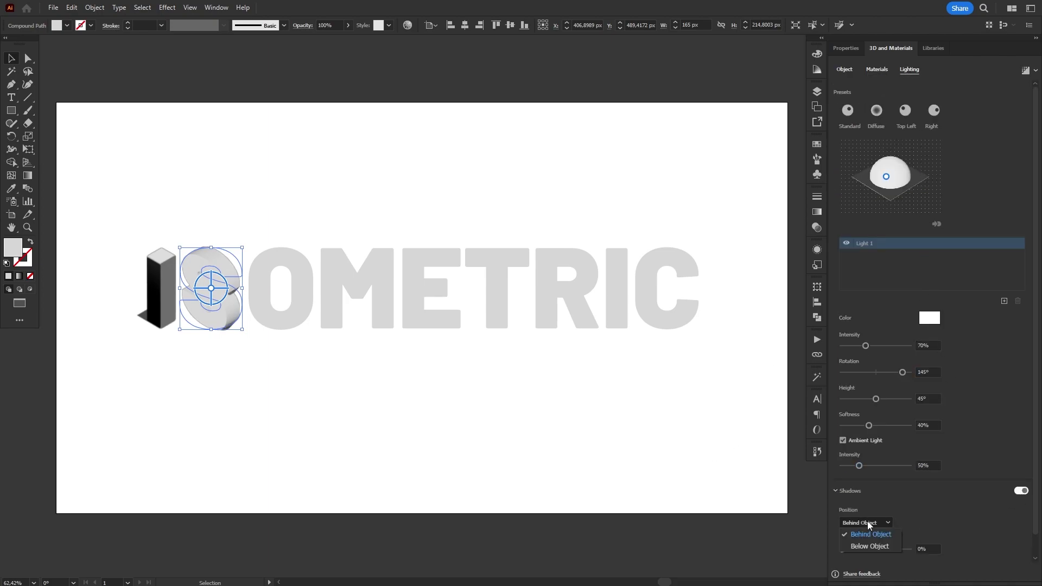
pyautogui.click(871, 546)
pyautogui.scroll(-1, 948, 540)
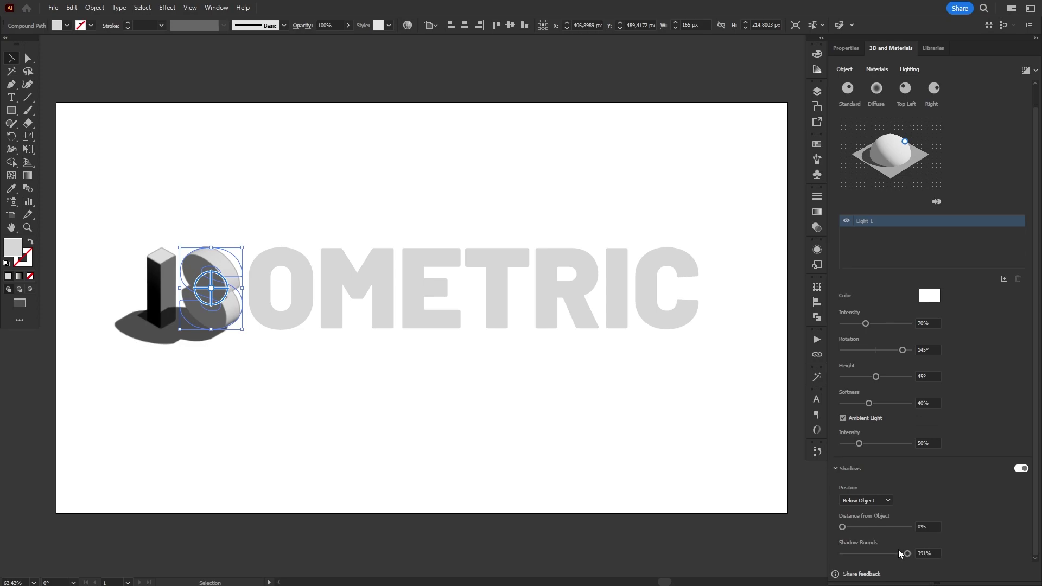
pyautogui.moveTo(908, 553); pyautogui.dragTo(994, 536)
# Light the S at 90° rotation, 80° height, 80% softness, ambient light off
pyautogui.click(941, 351)
pyautogui.write('90')
pyautogui.press('Return')
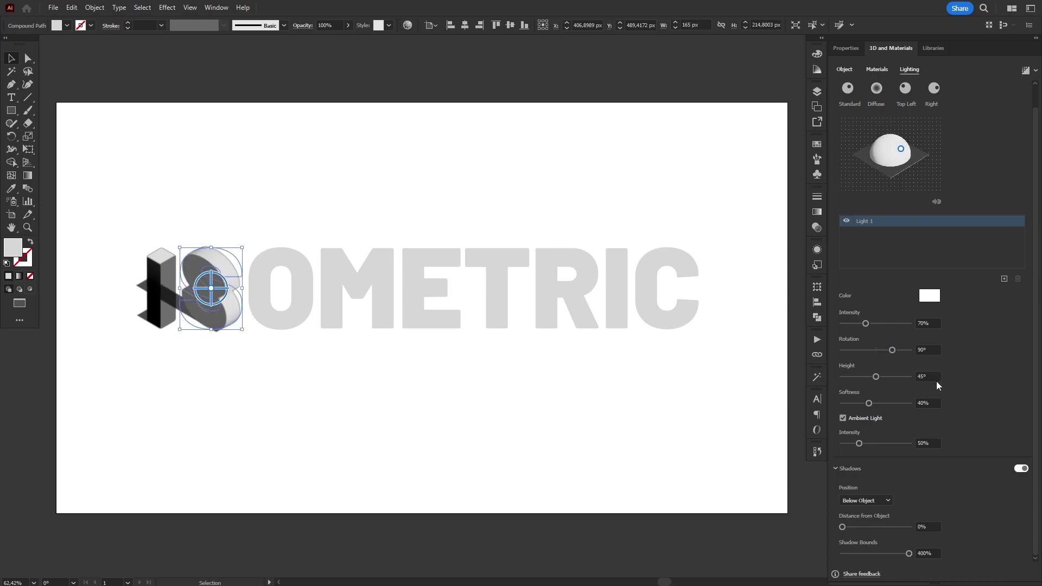
pyautogui.click(926, 377)
pyautogui.write('80')
pyautogui.press('Tab')
pyautogui.write('80')
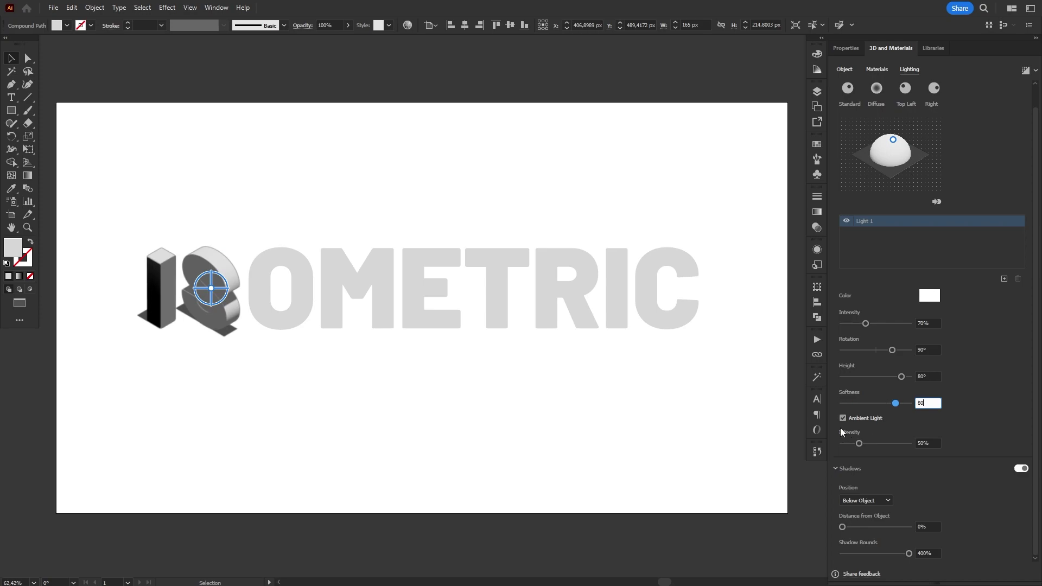
pyautogui.press('Return')
pyautogui.click(843, 418)
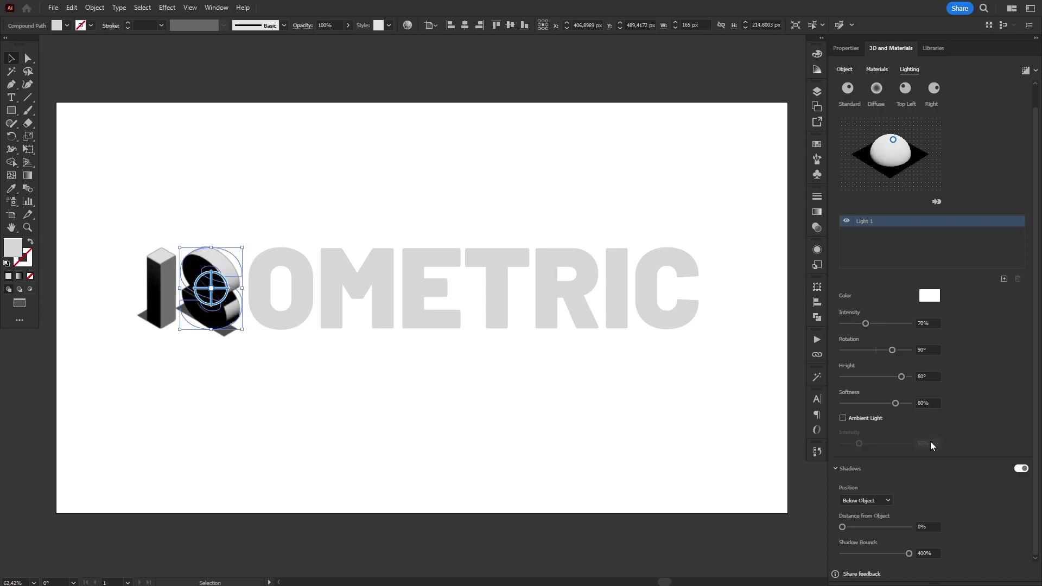
pyautogui.click(608, 423)
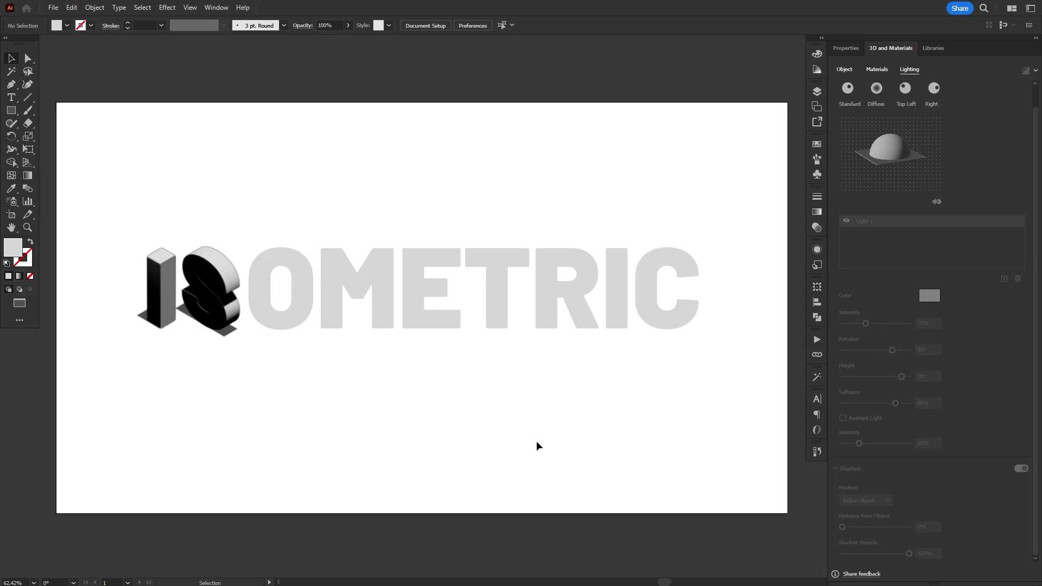
# Save the 3D I's look as a graphic style named 'Isometric Right'
pyautogui.click(817, 265)
pyautogui.click(162, 325)
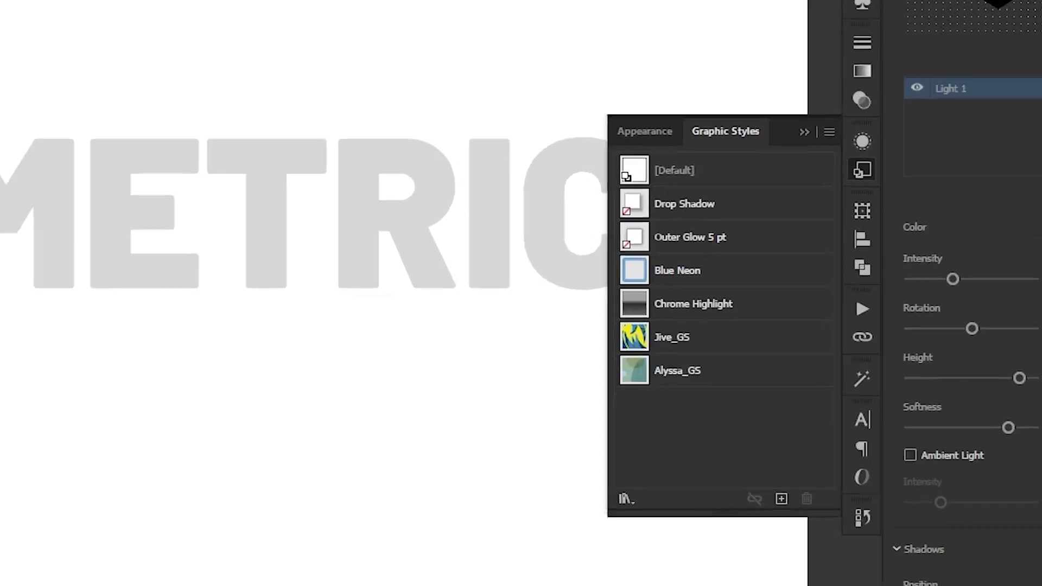
pyautogui.click(783, 510)
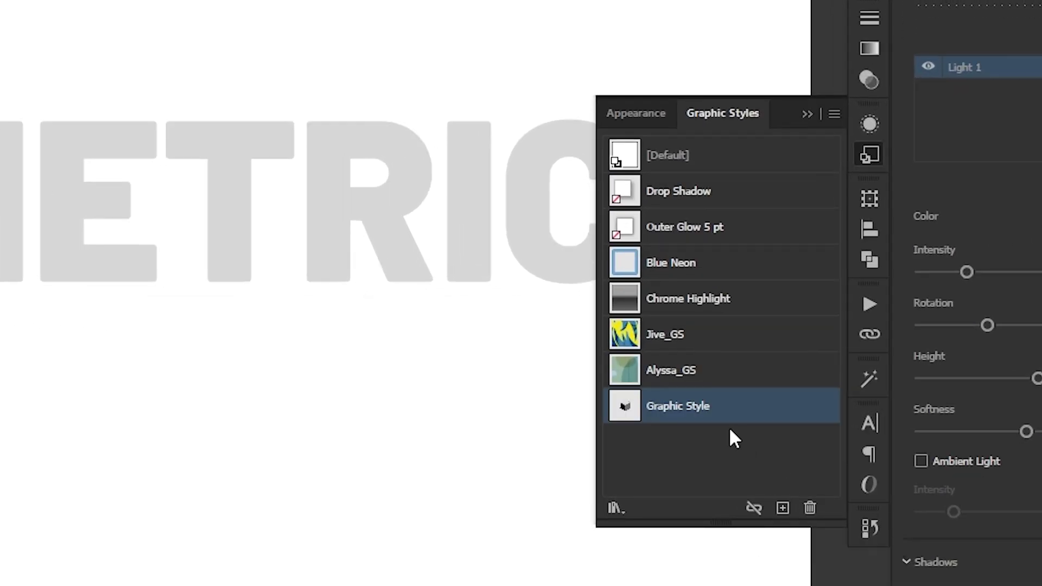
pyautogui.doubleClick(678, 412)
pyautogui.write('Isometric Righ')
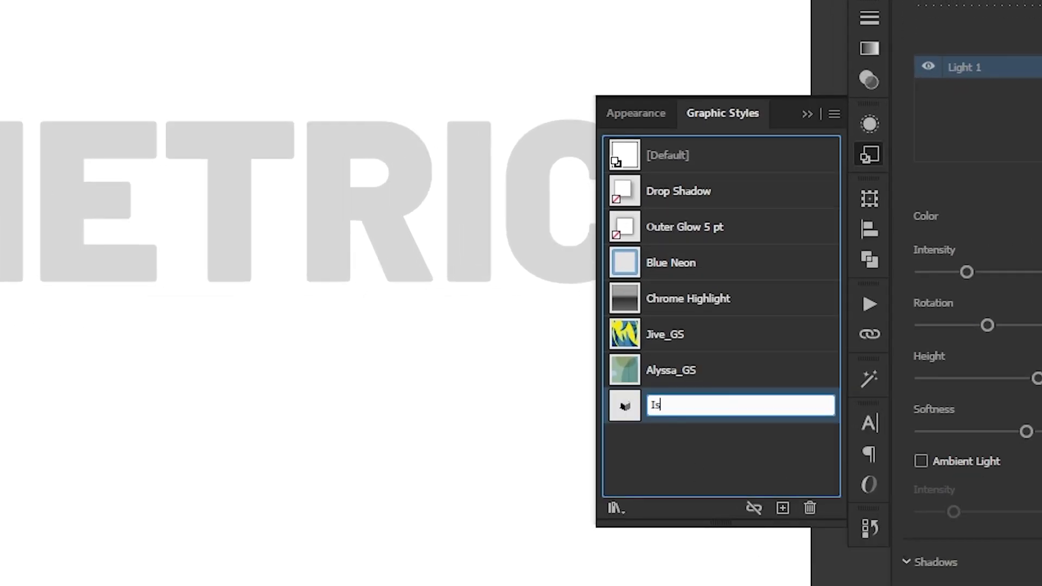
pyautogui.write('t')
pyautogui.press('BackSpace')
pyautogui.write('ht')
pyautogui.press('Return')
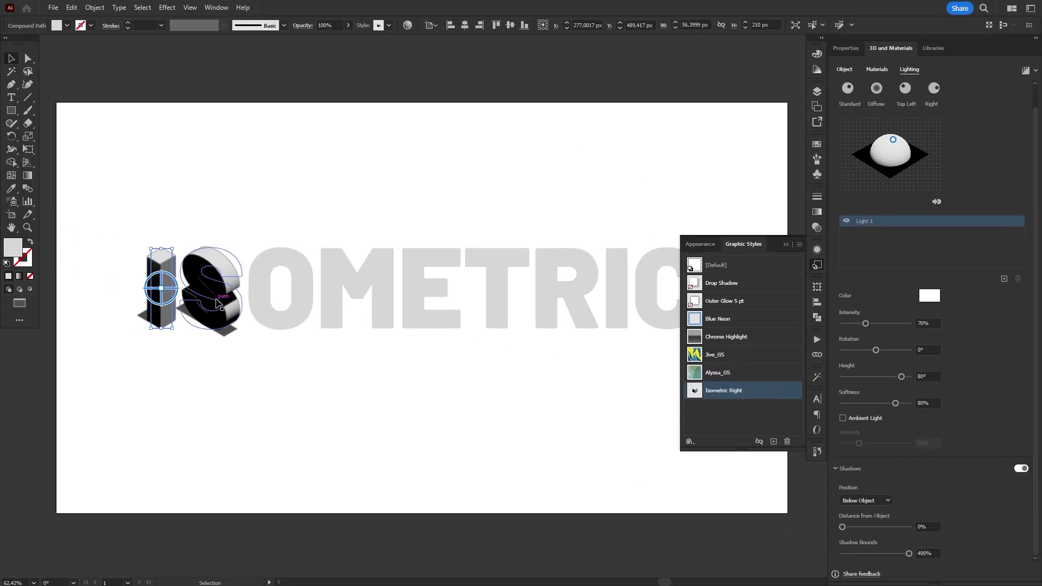
# Save the 3D S's look as a graphic style named 'Isometric Left'
pyautogui.click(217, 304)
pyautogui.click(774, 441)
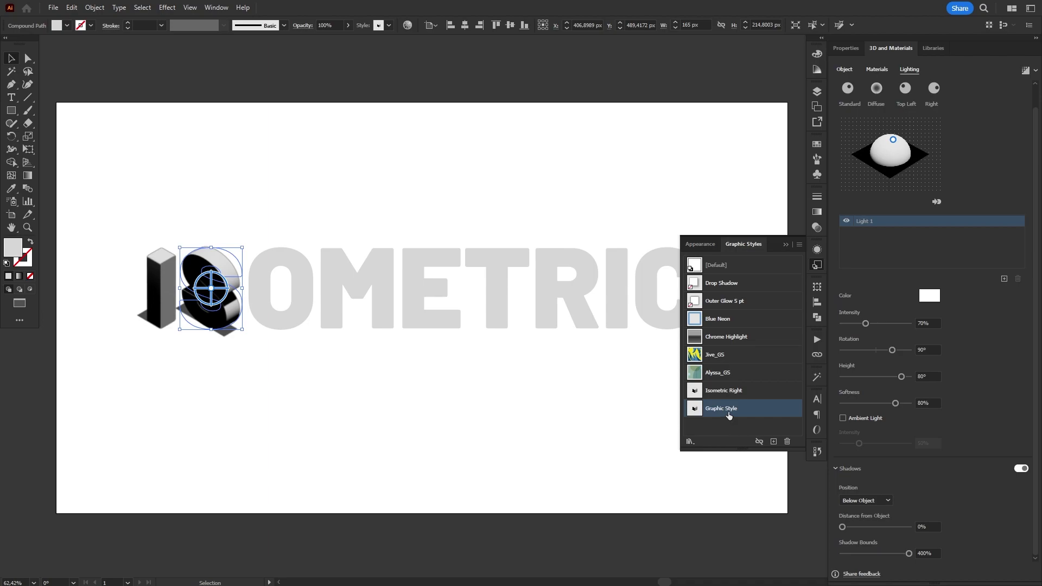
pyautogui.doubleClick(728, 410)
pyautogui.write('Isometric')
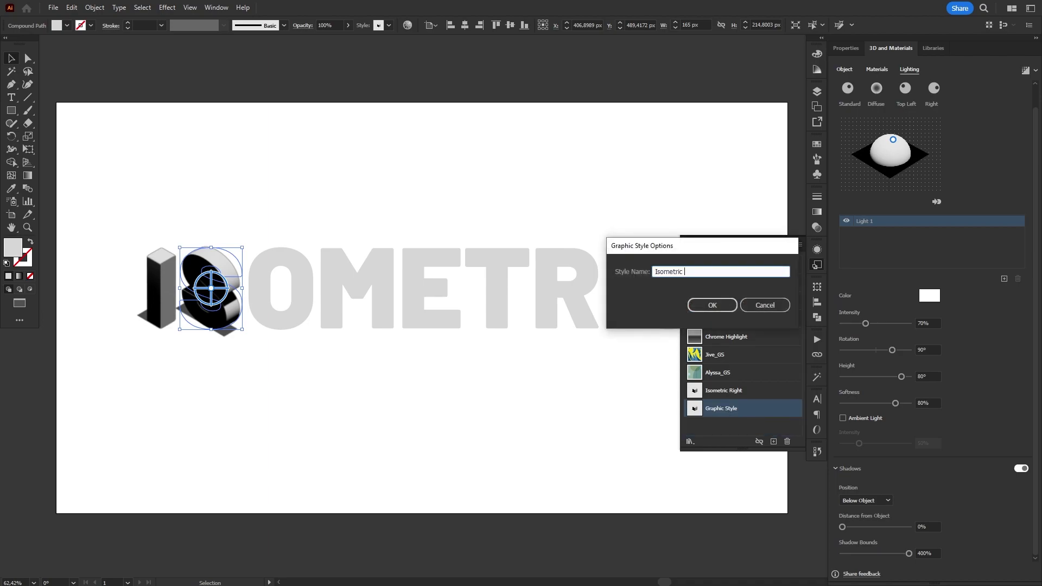
pyautogui.write(' Left')
pyautogui.press('Return')
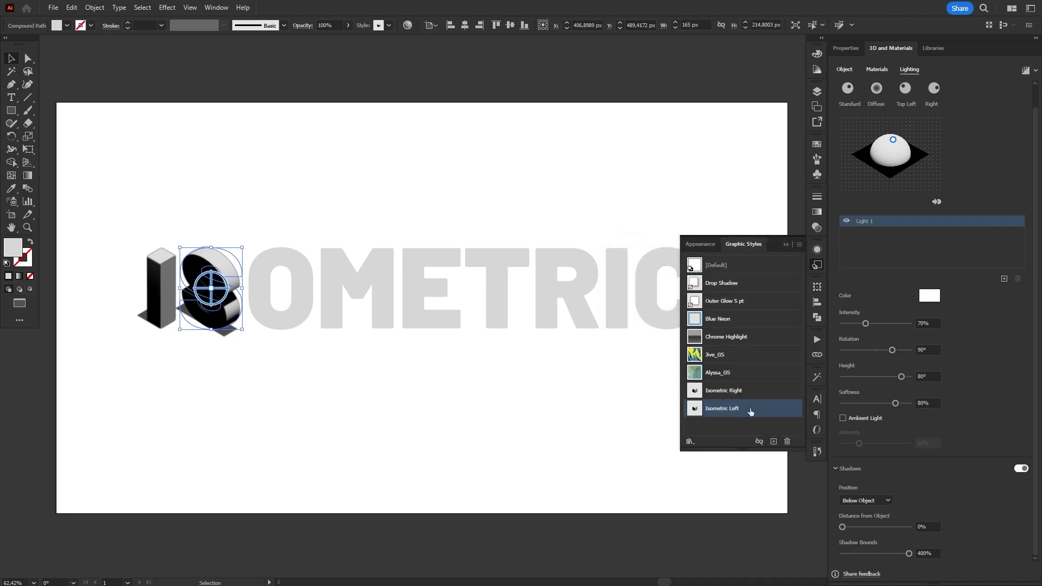
pyautogui.click(478, 433)
# Apply Isometric Right to O, E, R, C and Isometric Left to M, T, I
pyautogui.click(302, 302)
pyautogui.keyDown('shift'); pyautogui.click(421, 293); pyautogui.keyUp('shift')
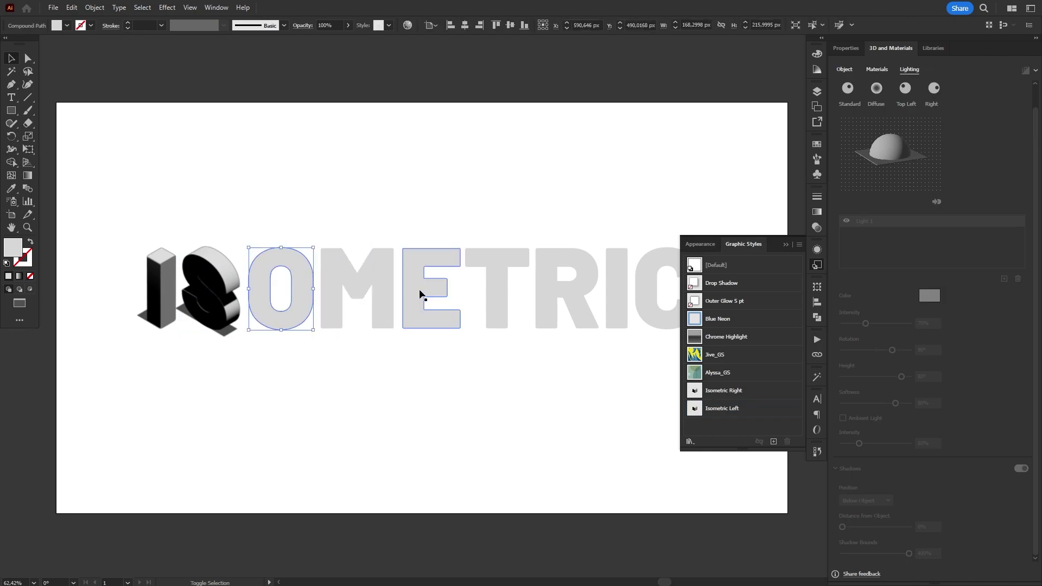
pyautogui.keyDown('shift'); pyautogui.click(557, 297); pyautogui.keyUp('shift')
pyautogui.keyDown('shift'); pyautogui.click(653, 300); pyautogui.keyUp('shift')
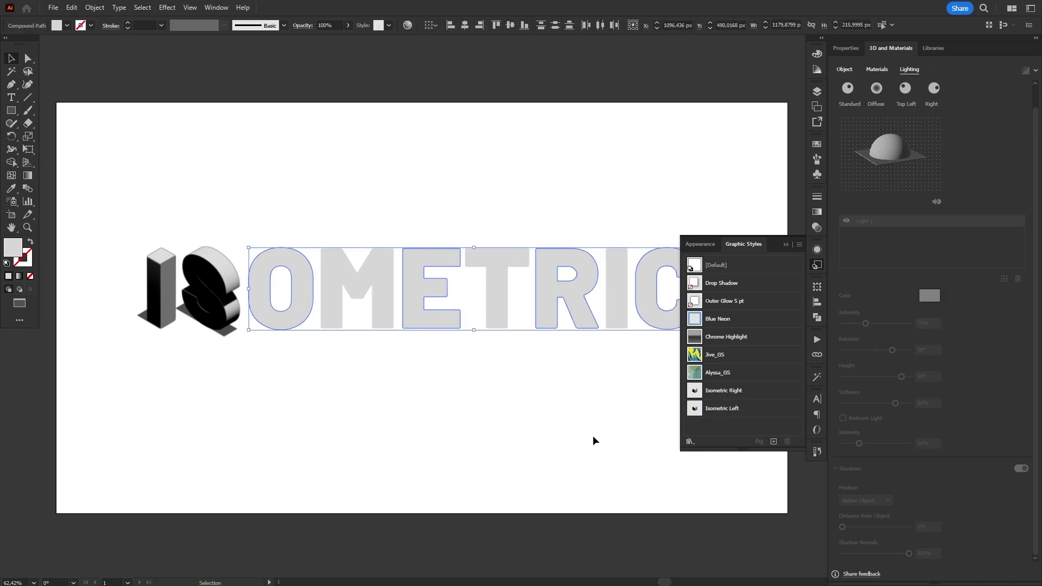
pyautogui.click(753, 396)
pyautogui.click(350, 293)
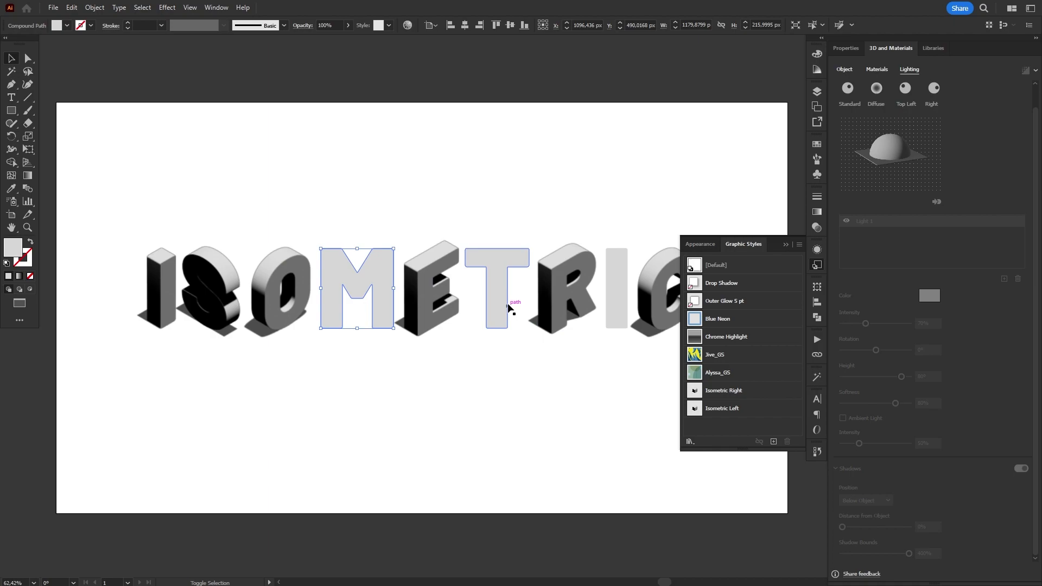
pyautogui.keyDown('shift'); pyautogui.click(509, 303); pyautogui.keyUp('shift')
pyautogui.keyDown('shift'); pyautogui.click(616, 296); pyautogui.keyUp('shift')
pyautogui.click(722, 408)
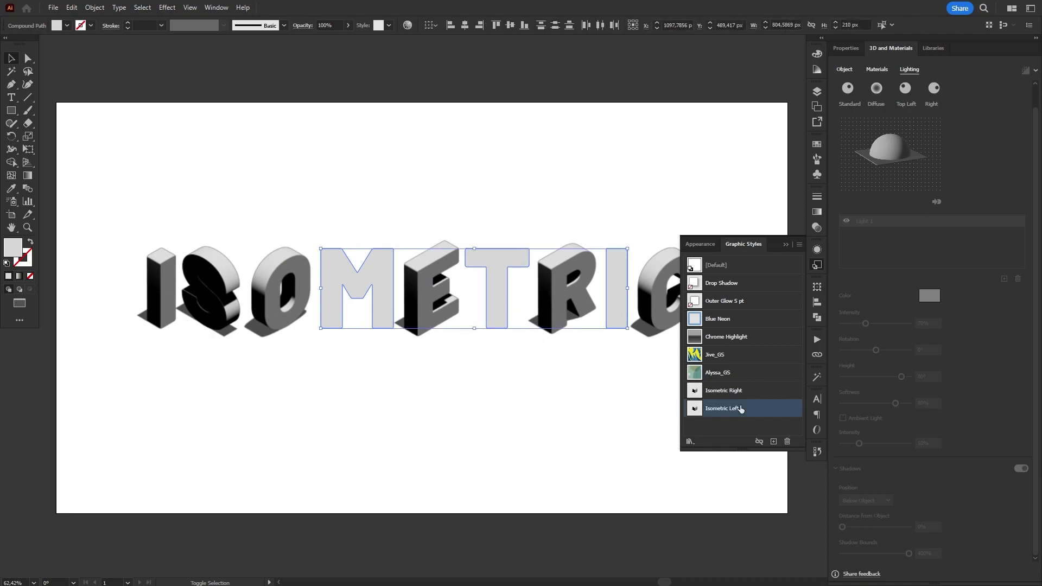
pyautogui.click(817, 265)
# Give the letters pastel HSB fills at brightness 100, saturation 50, ending with hue 306 pink
pyautogui.click(559, 403)
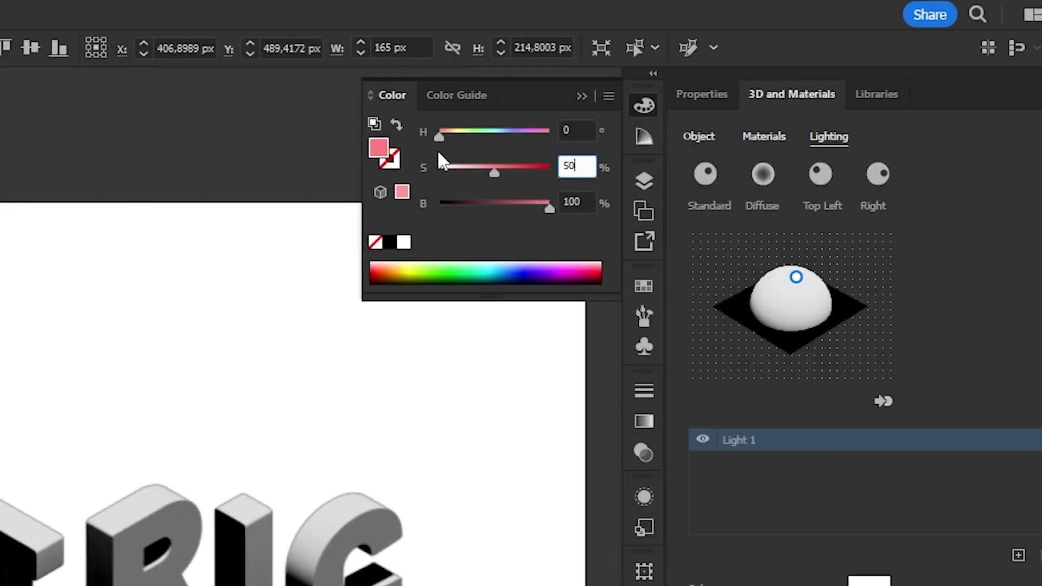
pyautogui.moveTo(441, 137); pyautogui.dragTo(445, 138)
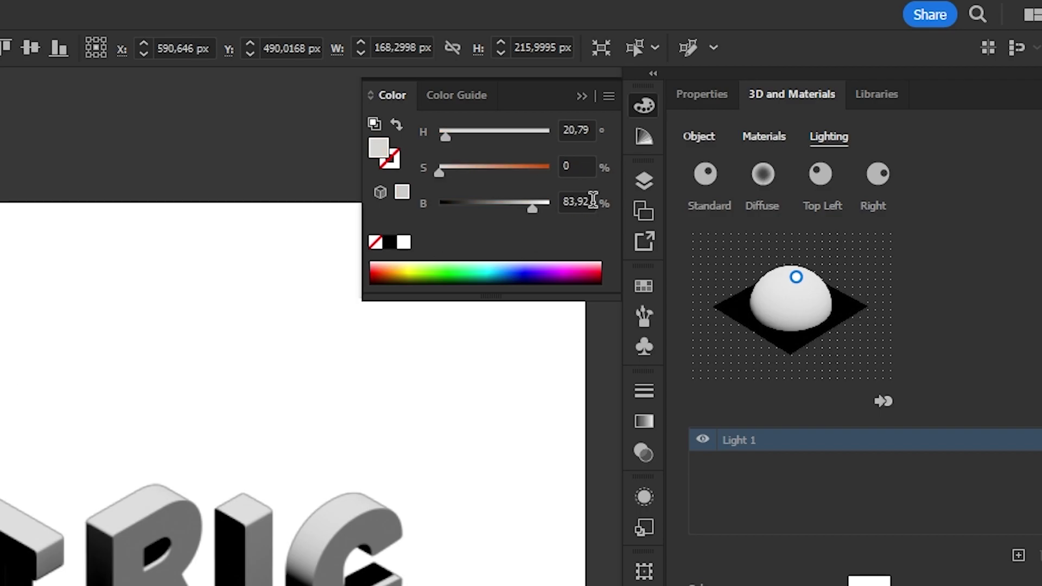
pyautogui.write('100')
pyautogui.press('Tab')
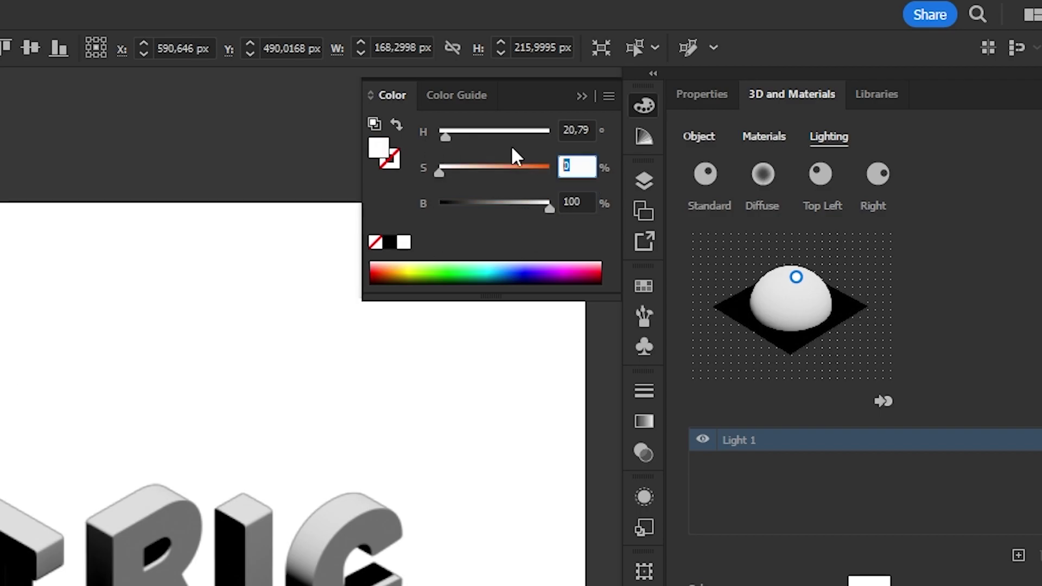
pyautogui.write('50')
pyautogui.moveTo(441, 139); pyautogui.dragTo(453, 146)
pyautogui.doubleClick(577, 130)
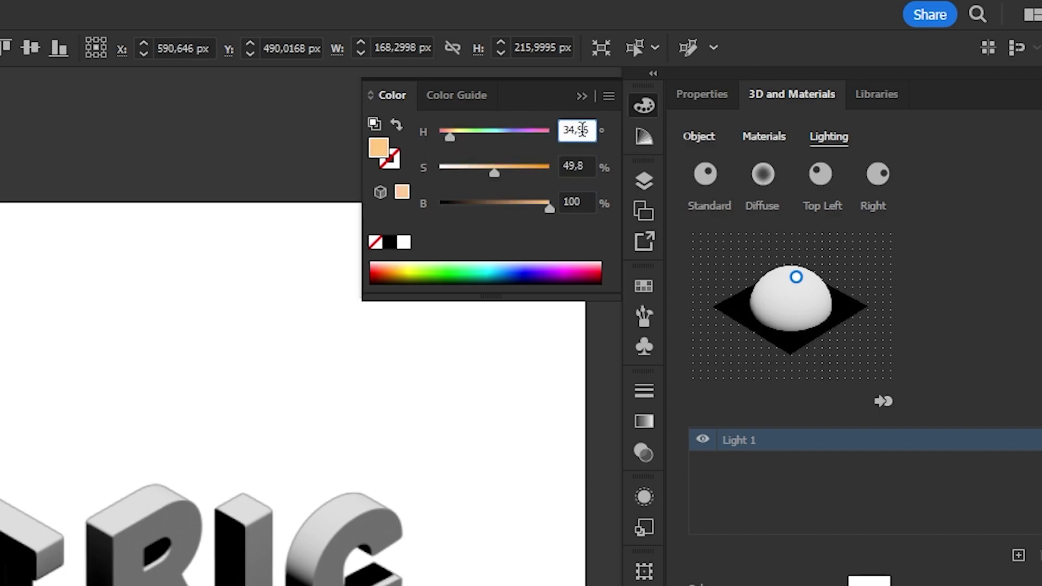
pyautogui.write('306')
pyautogui.press('Return')
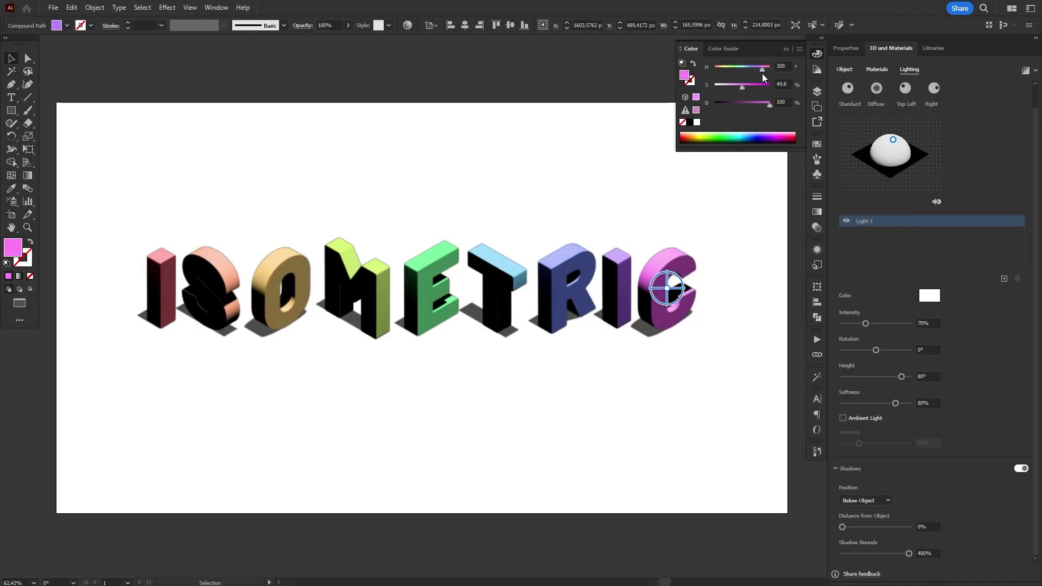
# Rearrange the letters into two overlapping rows: ISOM above, ETRIC below
pyautogui.click(761, 275)
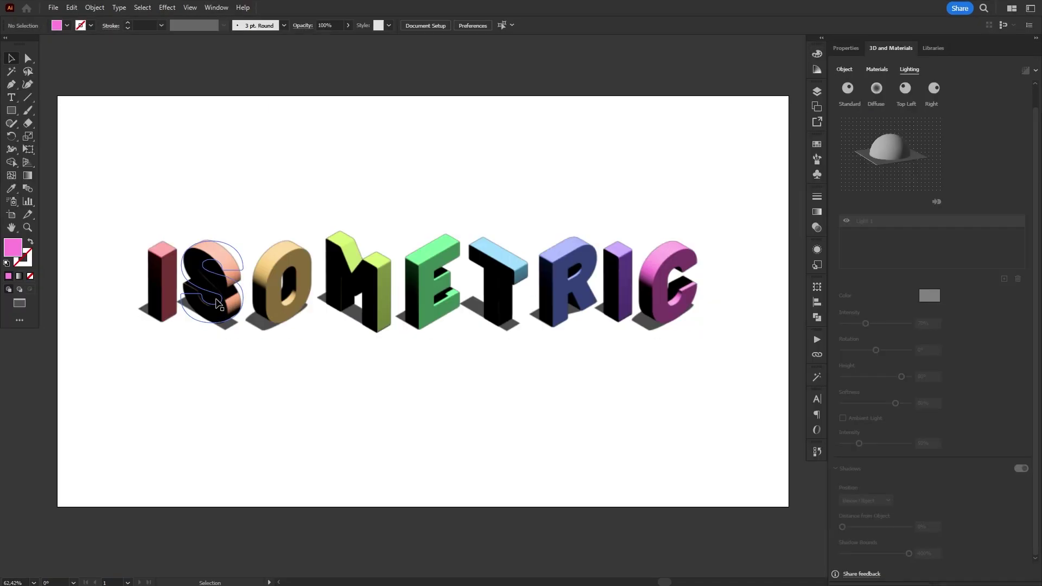
pyautogui.moveTo(217, 302); pyautogui.dragTo(201, 291)
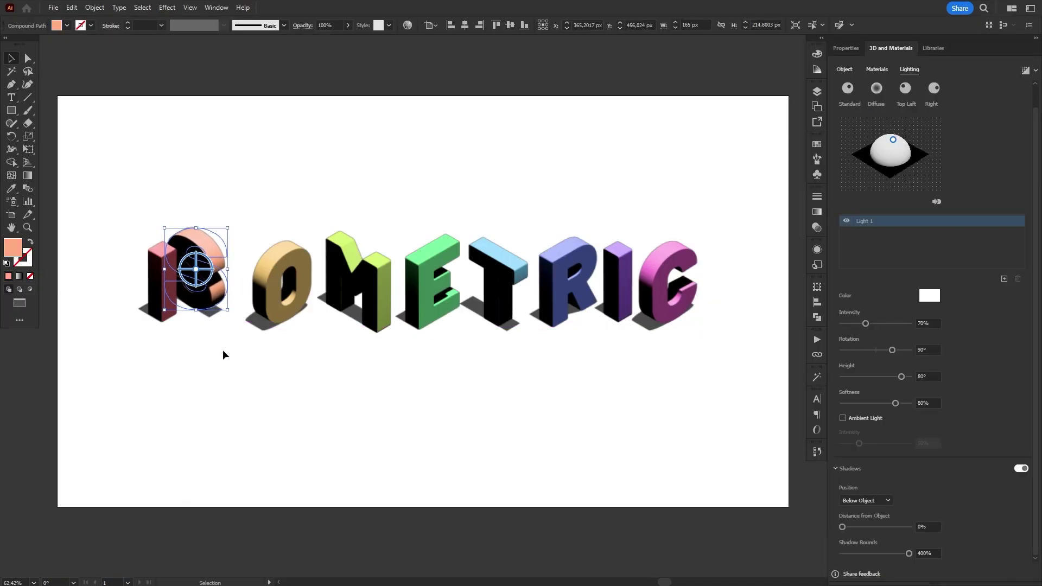
pyautogui.moveTo(309, 325); pyautogui.dragTo(272, 329)
pyautogui.moveTo(380, 299); pyautogui.dragTo(327, 302)
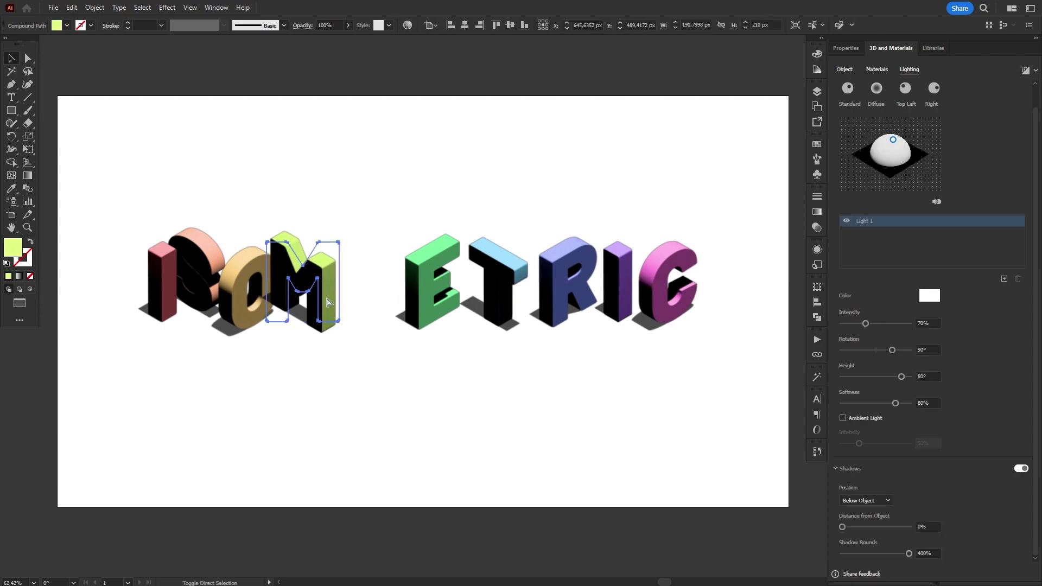
pyautogui.moveTo(438, 312); pyautogui.dragTo(170, 360)
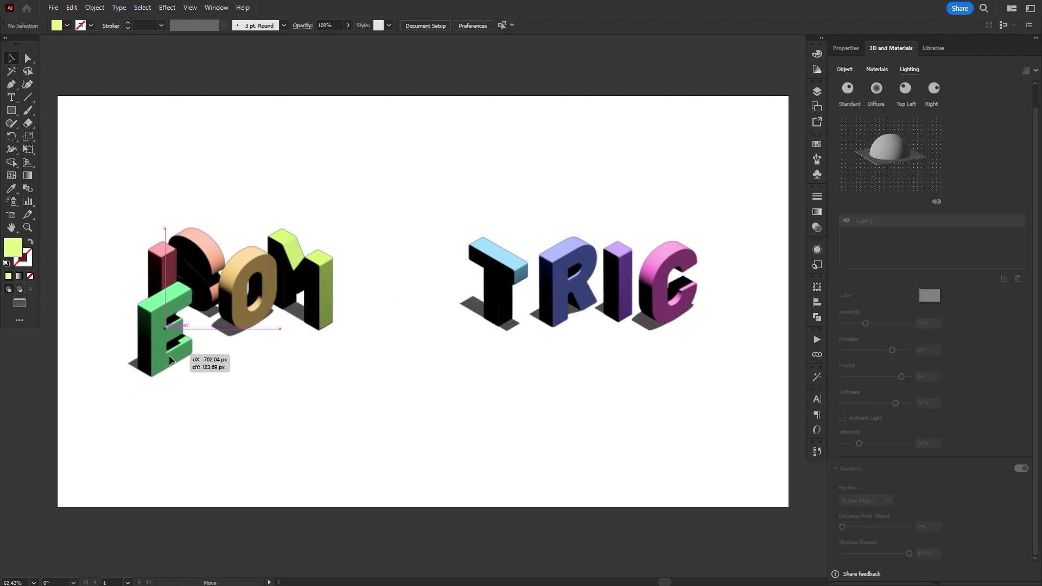
pyautogui.moveTo(497, 285); pyautogui.dragTo(217, 342)
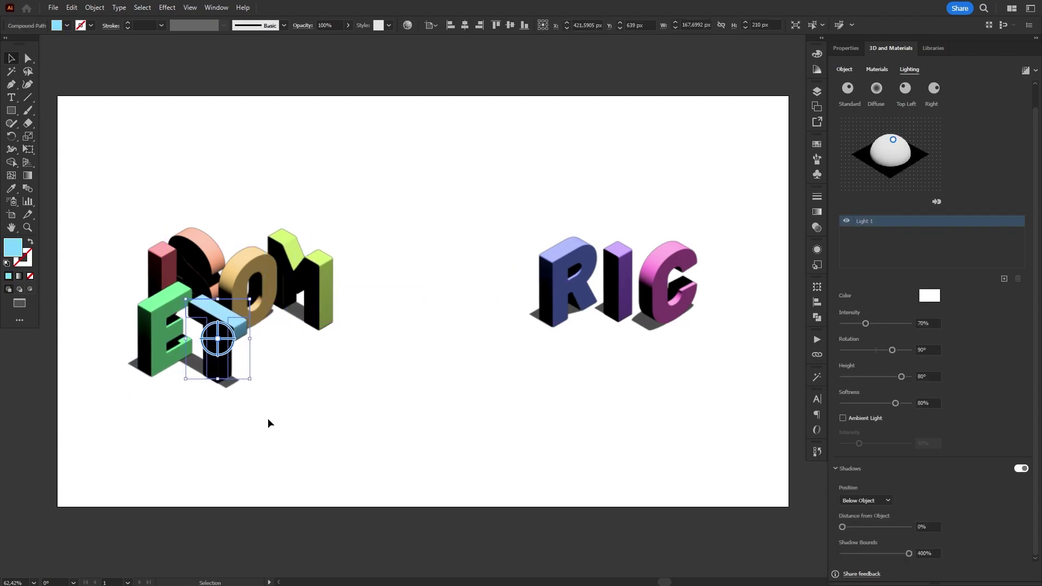
pyautogui.moveTo(564, 282); pyautogui.dragTo(272, 361)
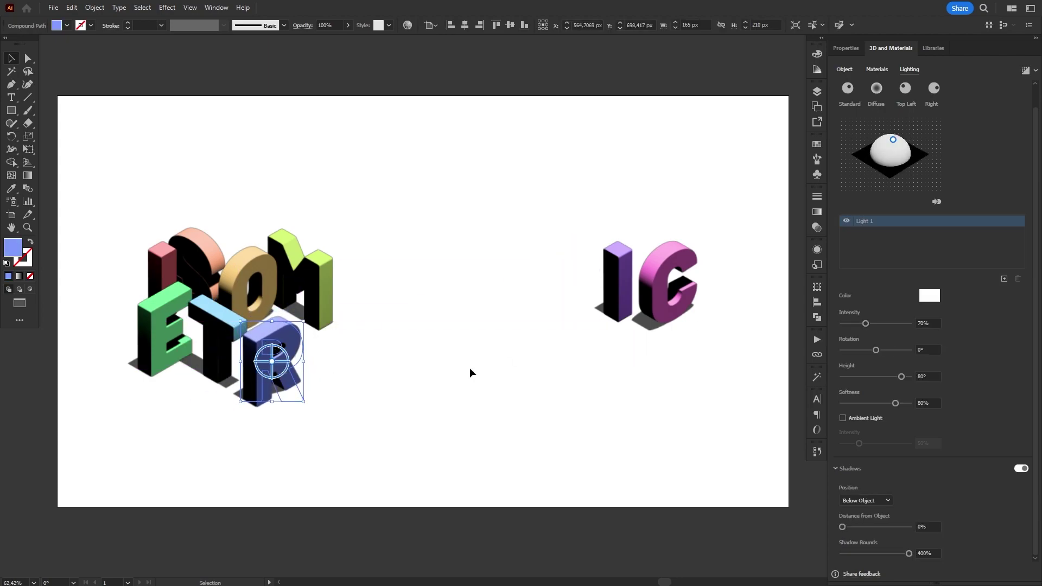
pyautogui.moveTo(617, 282); pyautogui.dragTo(312, 338)
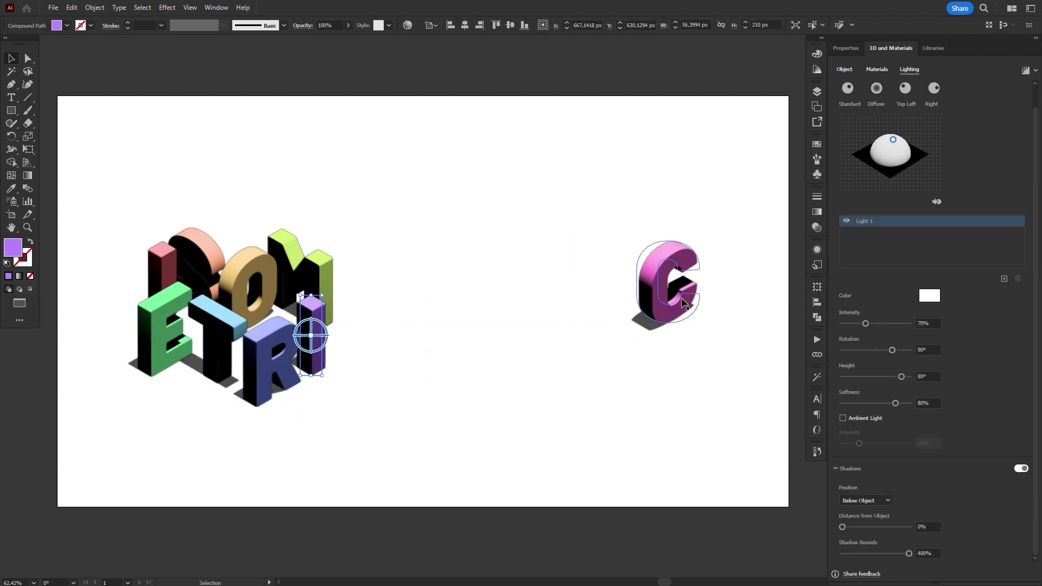
pyautogui.moveTo(682, 303); pyautogui.dragTo(365, 367)
# Fix the letter overlaps by bringing the R forward in stacking order
pyautogui.click(475, 363)
pyautogui.click(366, 355)
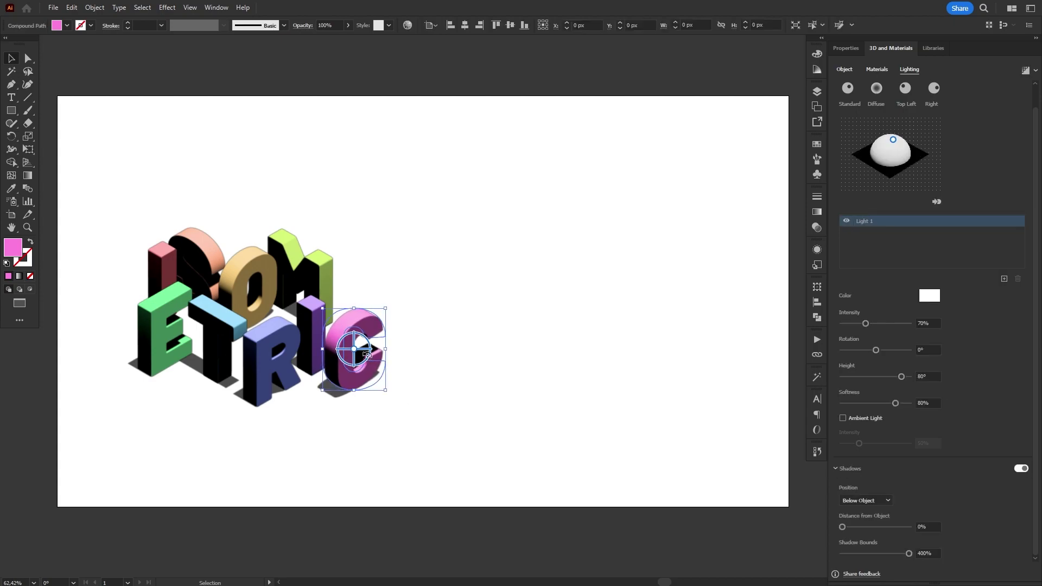
pyautogui.click(215, 342)
pyautogui.click(259, 376)
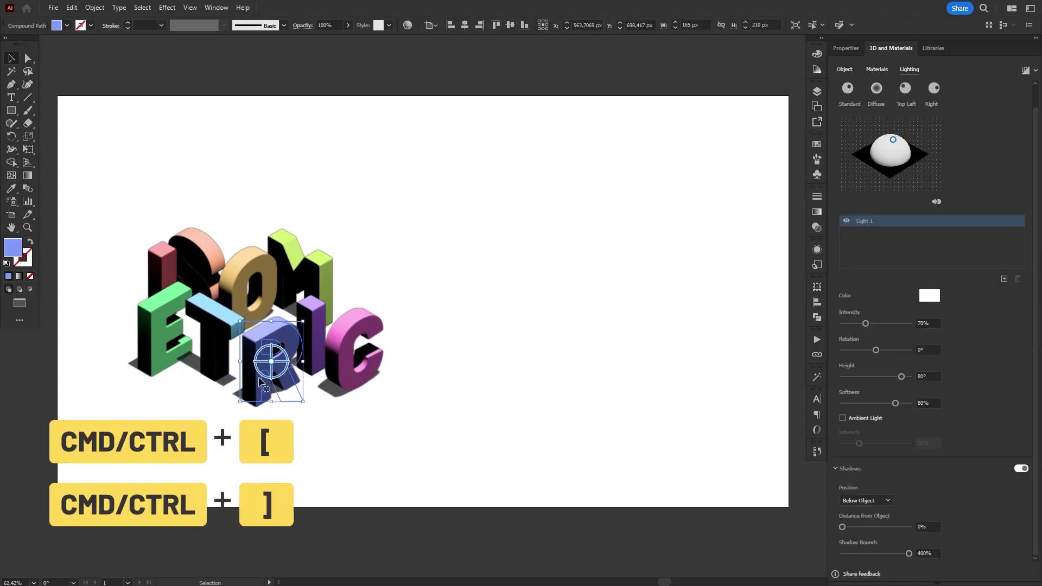
pyautogui.hotkey('ctrl', ']')
pyautogui.click(307, 353)
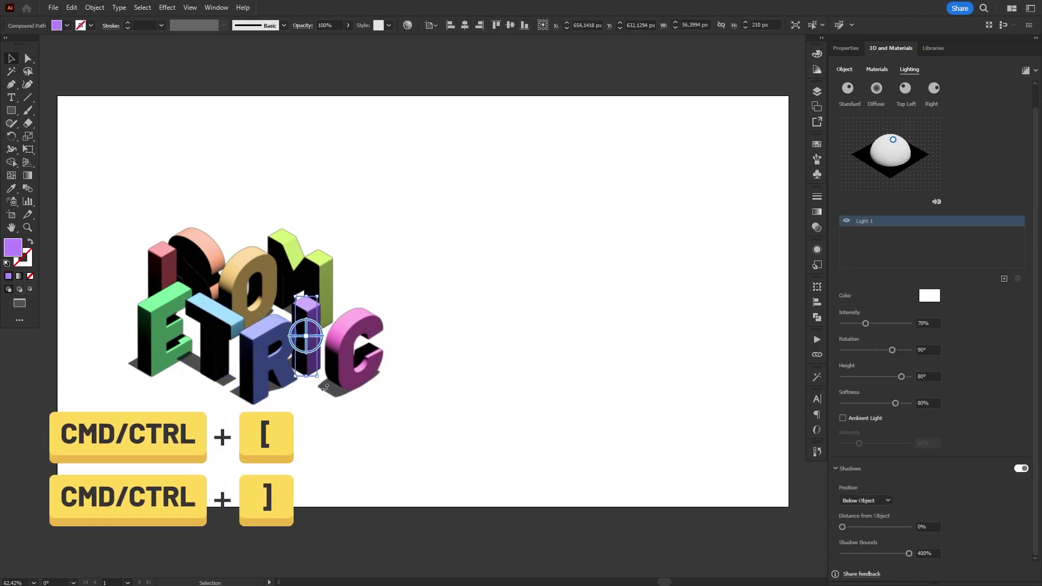
pyautogui.click(348, 366)
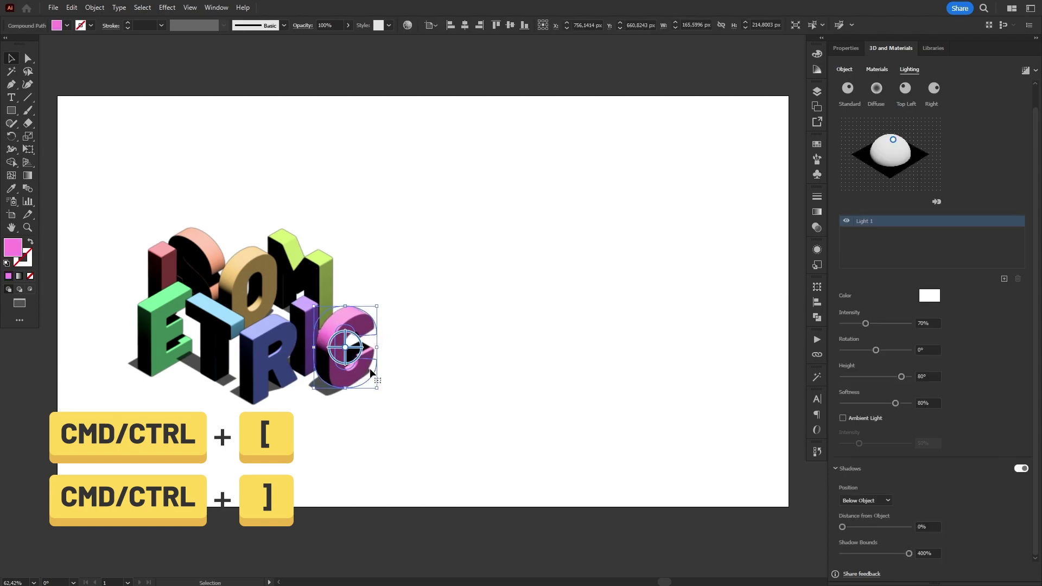
# Shift all the lettering about 233 px right and draw an artboard-sized rectangle
pyautogui.hotkey('ctrl', 'a')
pyautogui.moveTo(297, 270); pyautogui.dragTo(456, 255)
pyautogui.click(585, 240)
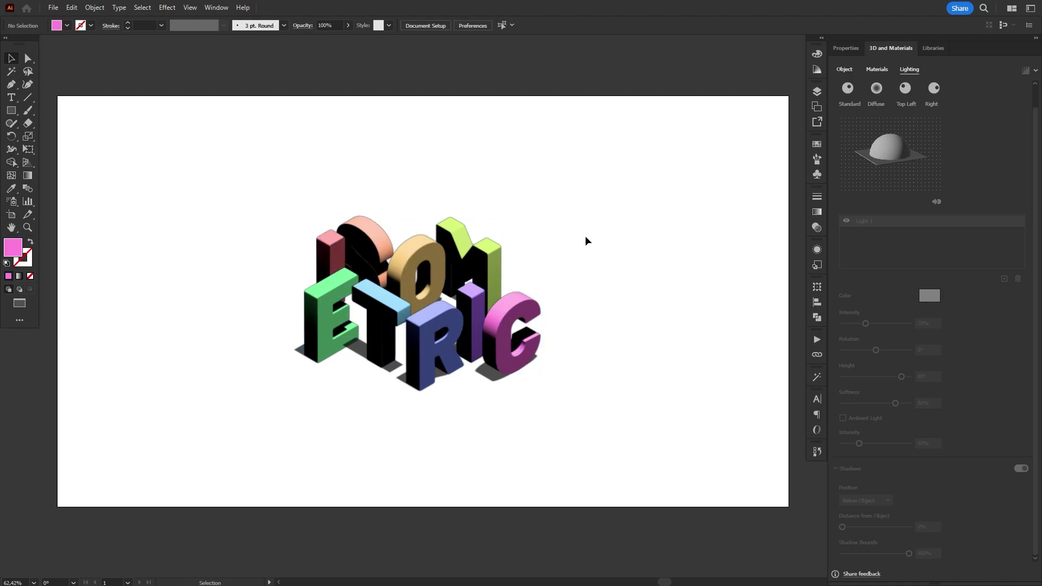
pyautogui.press('m')
pyautogui.moveTo(57, 95); pyautogui.dragTo(789, 507)
# Send the rectangle behind the lettering and give it a pale peach fill
pyautogui.hotkey('ctrl', 'shift', '[')
pyautogui.click(816, 54)
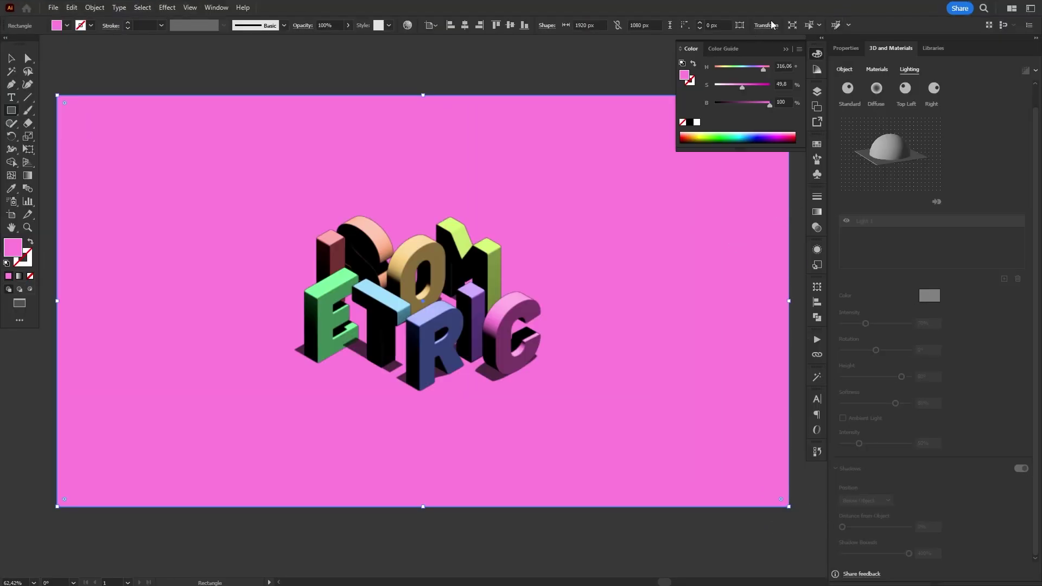
pyautogui.moveTo(724, 72); pyautogui.dragTo(737, 92)
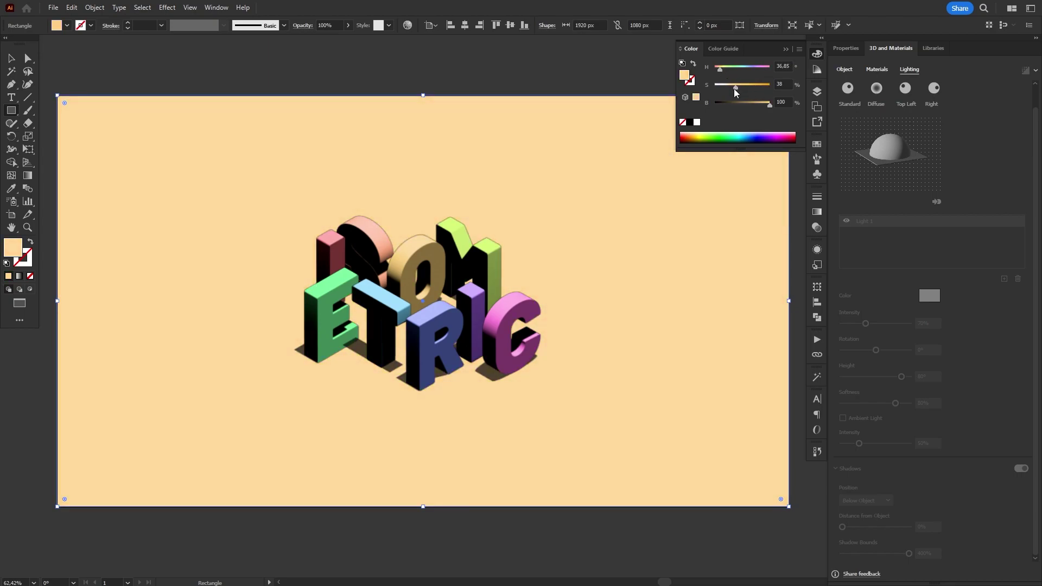
pyautogui.hotkey('ctrl', '2')
pyautogui.click(816, 54)
# Turn on ray tracing in the 3D render settings for the lettering
pyautogui.press('v')
pyautogui.click(325, 250)
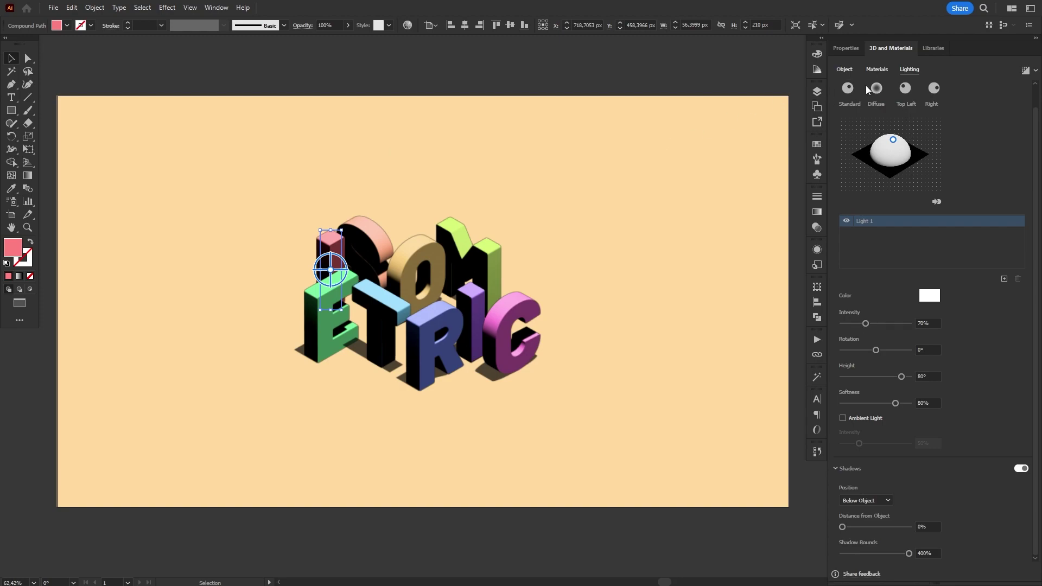
pyautogui.click(1026, 70)
pyautogui.click(1021, 112)
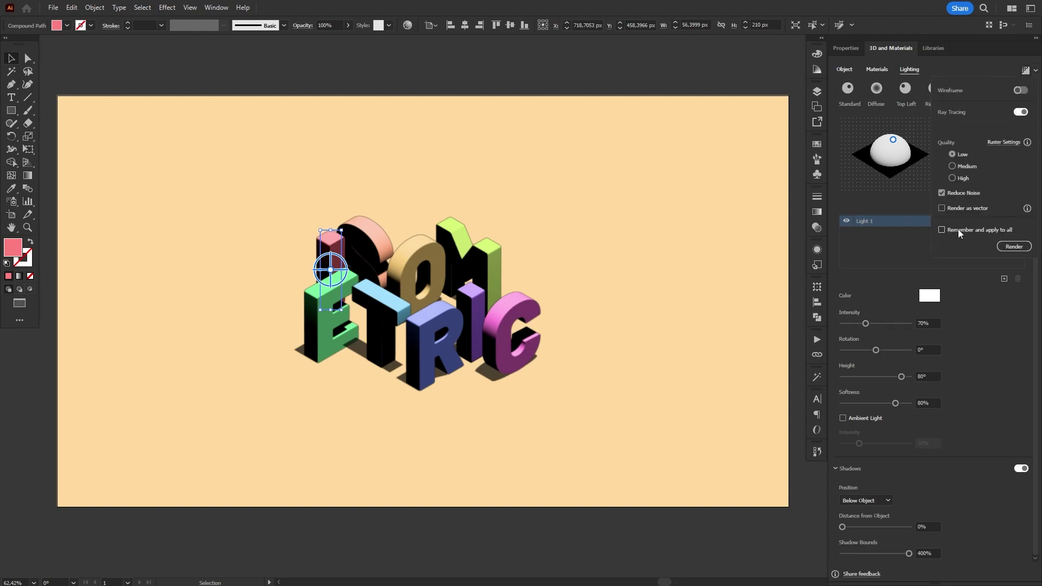
pyautogui.click(1014, 246)
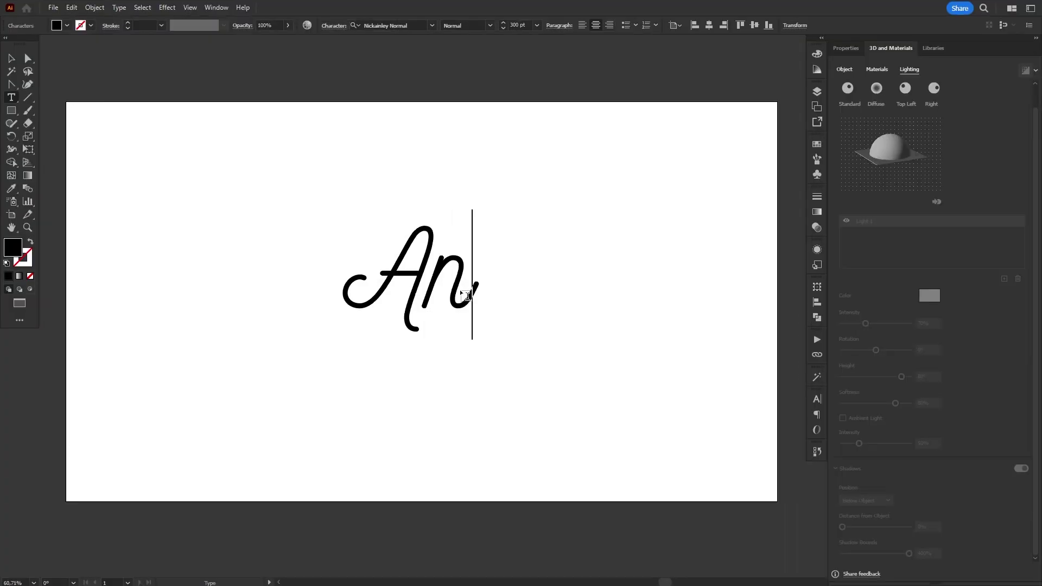
# Finish the script name and draw the d's stem up into a loop closing at its base
pyautogui.press('Escape')
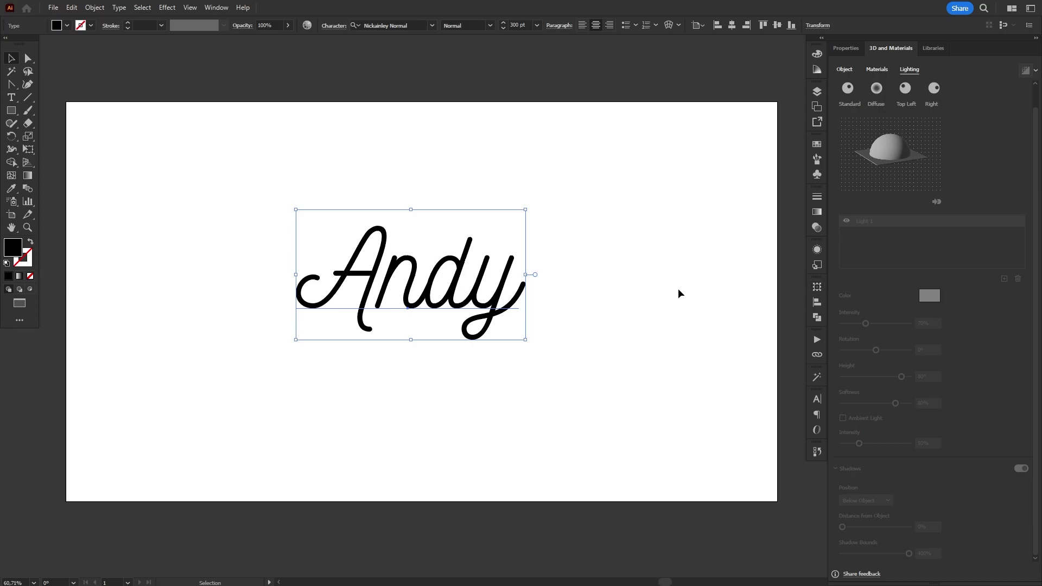
pyautogui.click(578, 298)
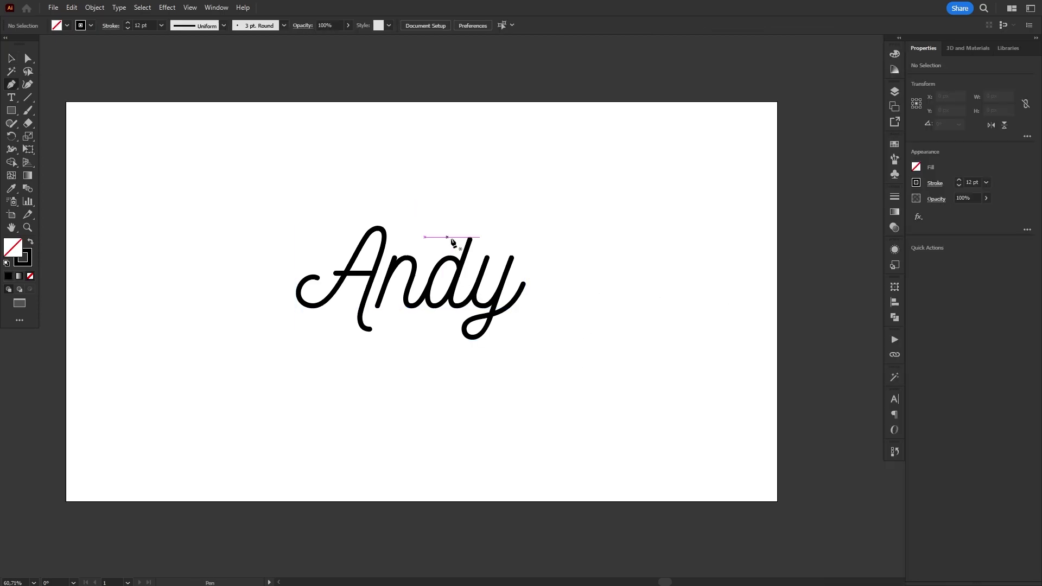
pyautogui.scroll(5, 452, 243)
pyautogui.moveTo(496, 264); pyautogui.dragTo(516, 200)
pyautogui.moveTo(581, 173); pyautogui.dragTo(618, 173)
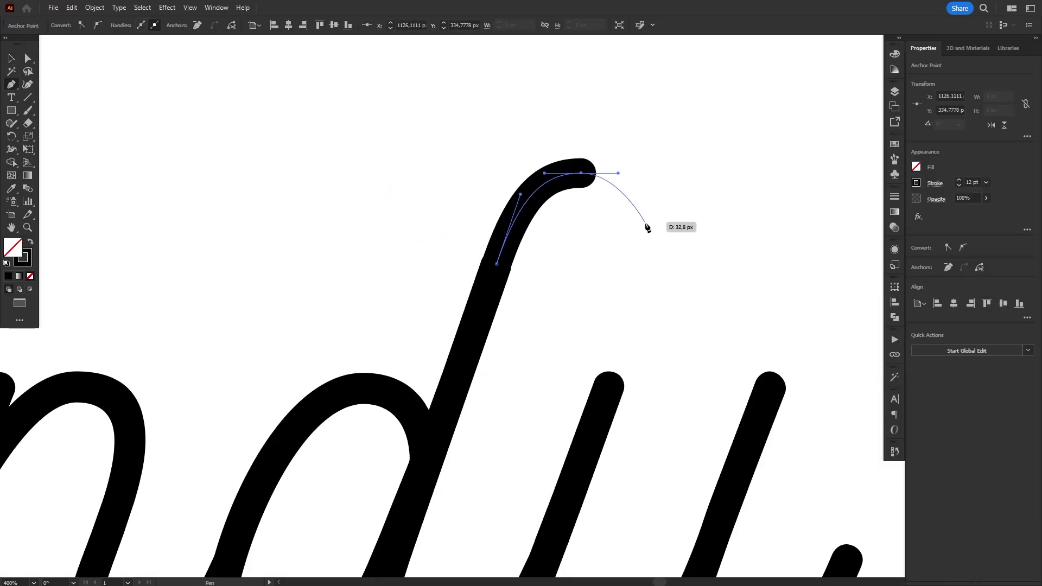
pyautogui.moveTo(652, 226); pyautogui.dragTo(652, 268)
pyautogui.moveTo(579, 298); pyautogui.dragTo(506, 298)
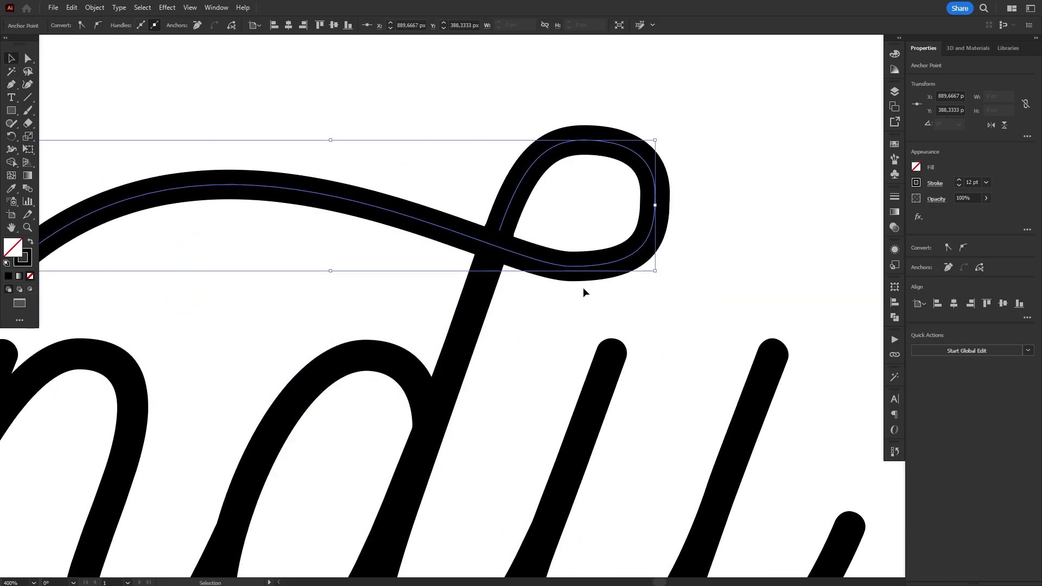
# Sweep a long swash left from the loop, refine its curves, and fit the artboard in view
pyautogui.moveTo(584, 290); pyautogui.dragTo(395, 266)
pyautogui.moveTo(593, 140); pyautogui.dragTo(591, 135)
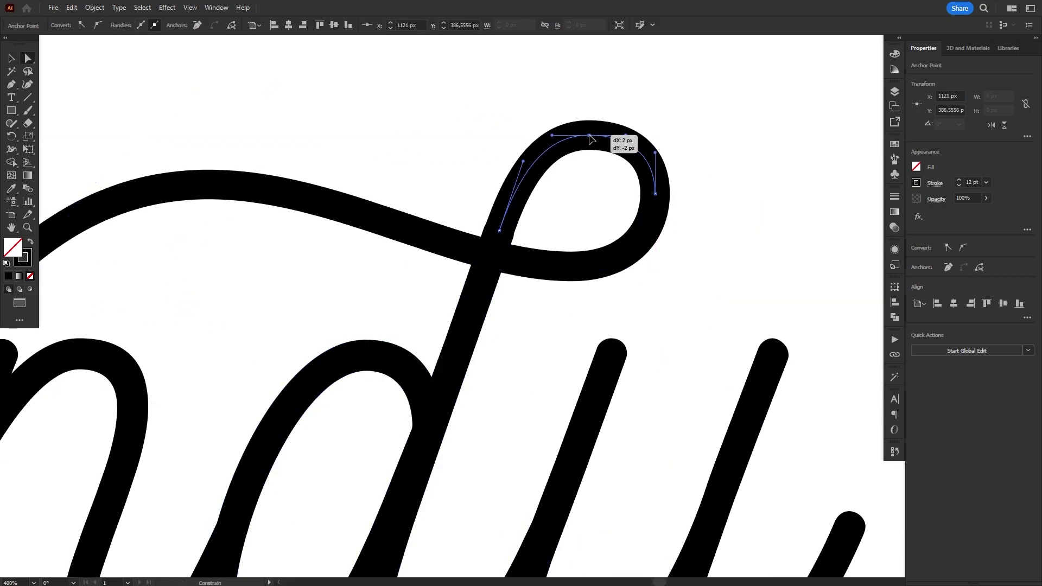
pyautogui.moveTo(657, 198); pyautogui.dragTo(662, 202)
pyautogui.moveTo(571, 266); pyautogui.dragTo(407, 284)
pyautogui.scroll(-1, 407, 284)
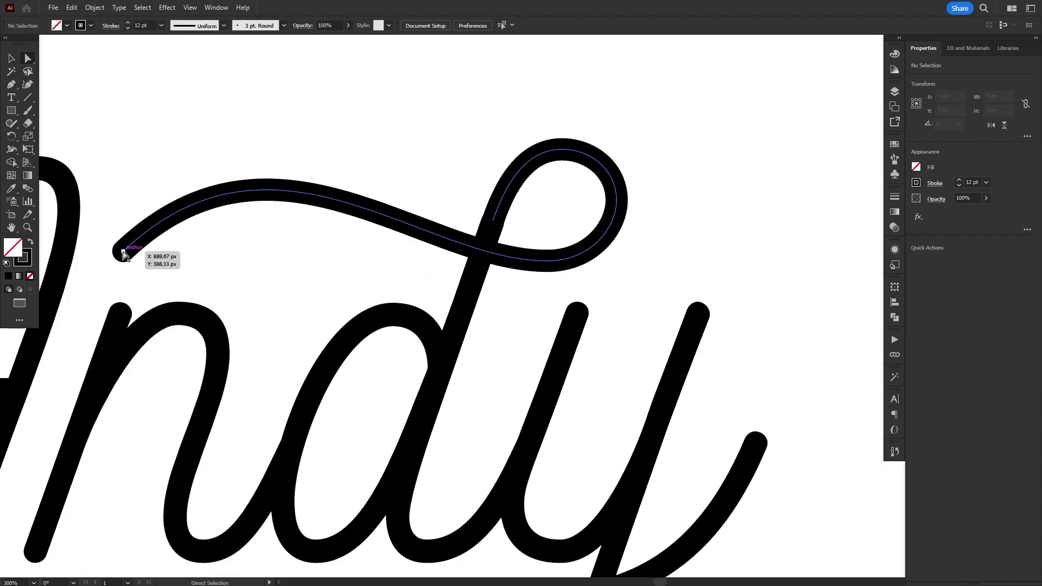
pyautogui.moveTo(121, 251); pyautogui.dragTo(130, 423)
pyautogui.press('v')
pyautogui.click(449, 217)
pyautogui.hotkey('ctrl', '0')
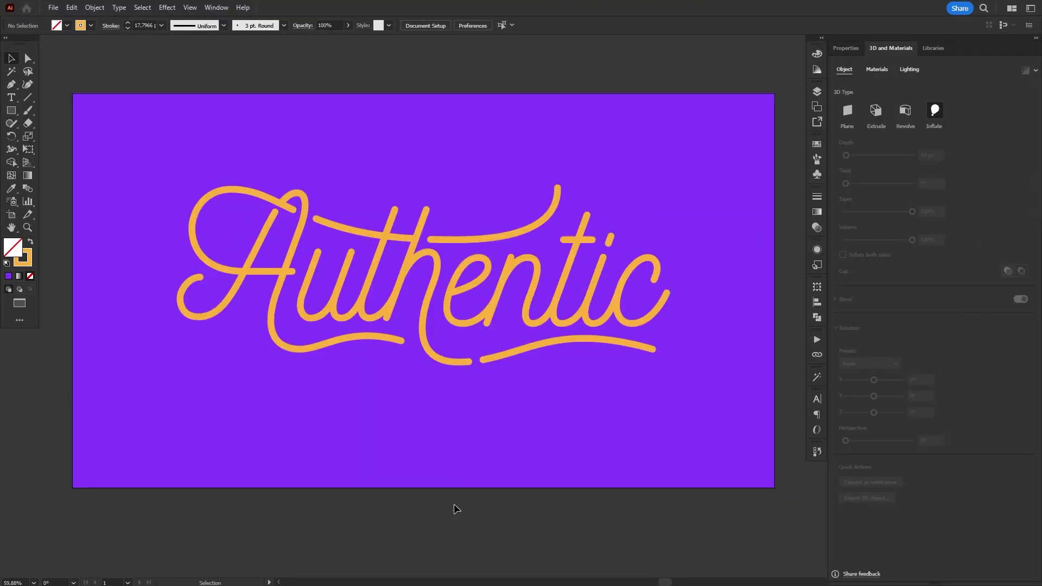
# Inflate the selected Authentic lettering into 3D tubes and pick an Off-Axis Front rotation preset
pyautogui.click(509, 263)
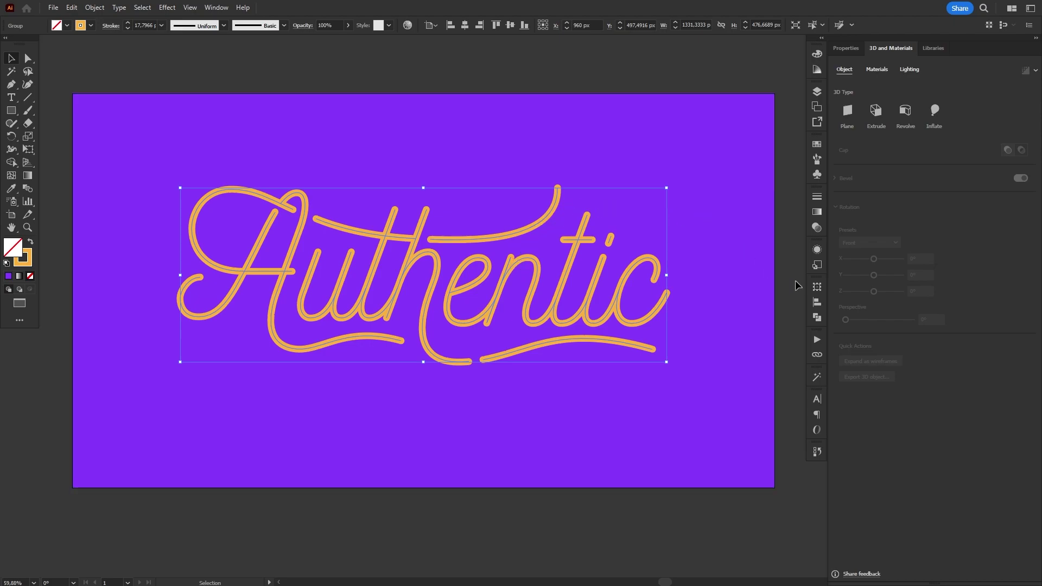
pyautogui.click(934, 114)
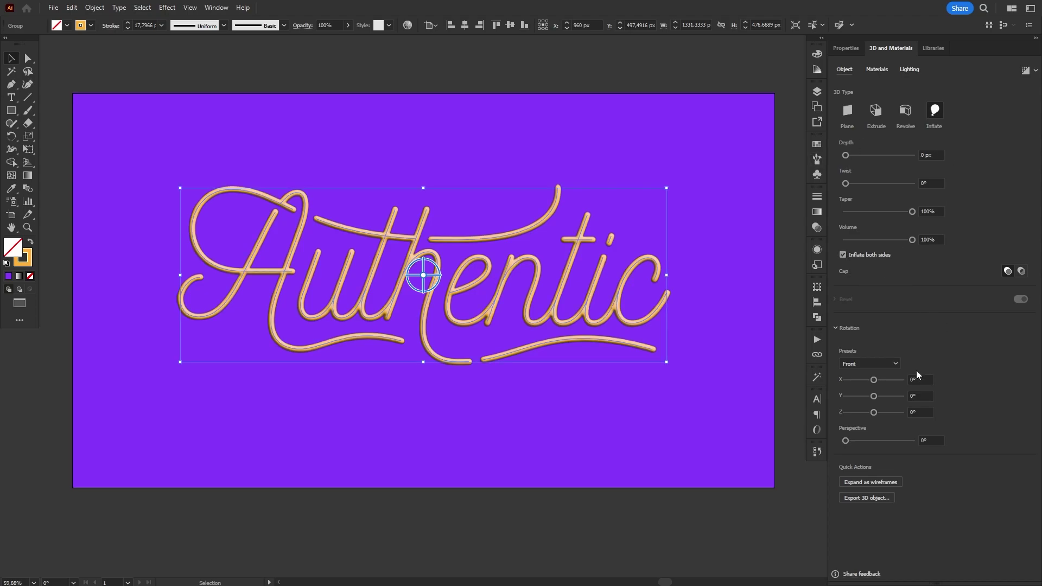
pyautogui.click(887, 364)
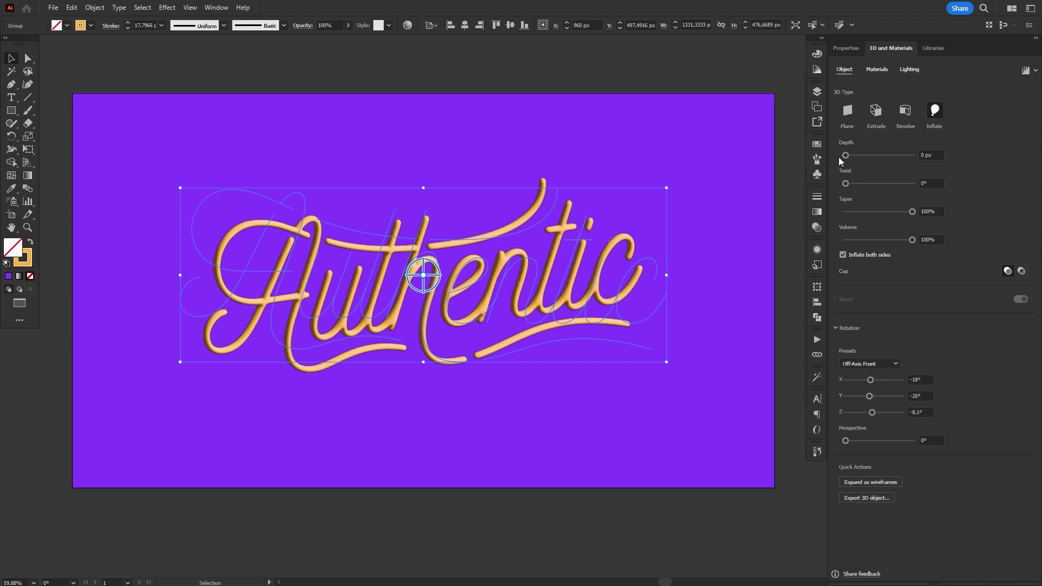
# Turn on shadows in the 3D lighting settings for the inflated lettering
pyautogui.click(876, 69)
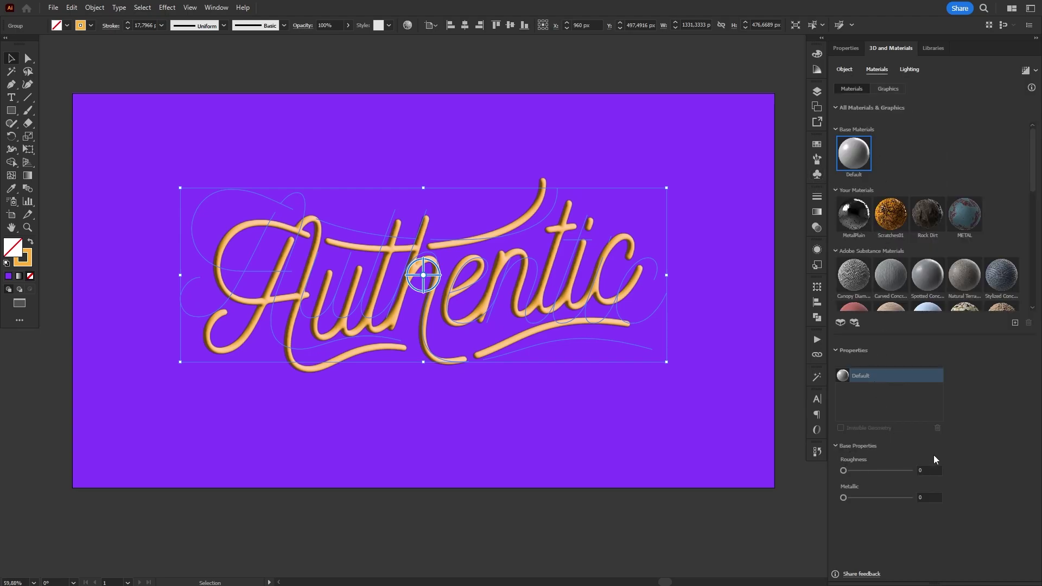
pyautogui.click(910, 70)
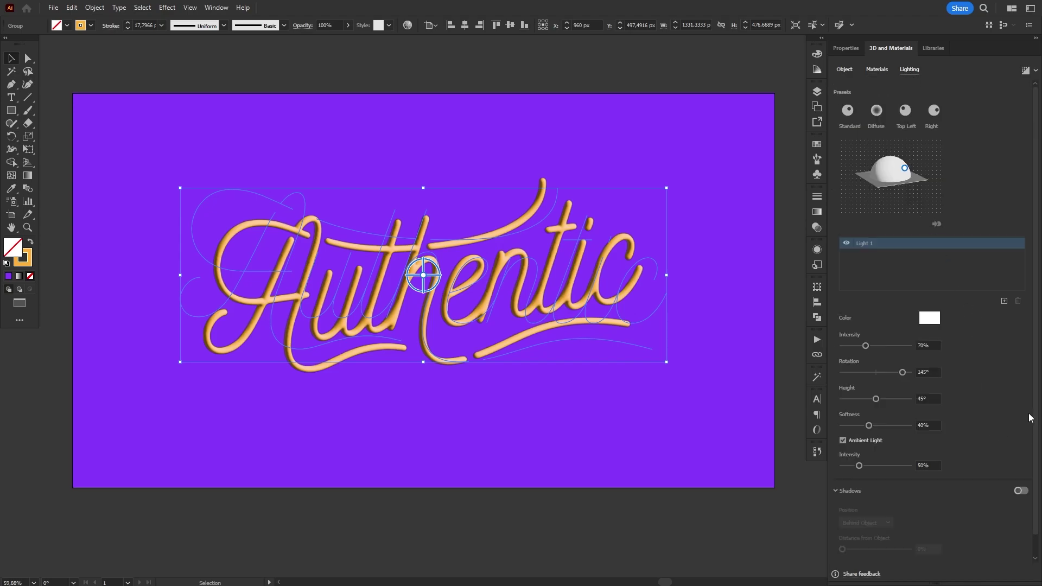
pyautogui.moveTo(1036, 402); pyautogui.dragTo(1036, 423)
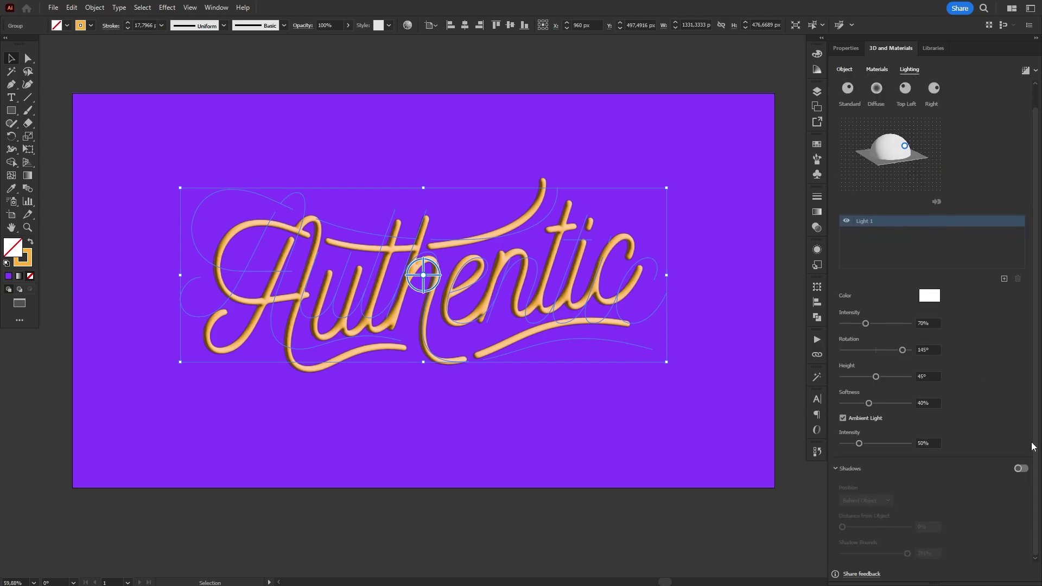
pyautogui.click(1019, 470)
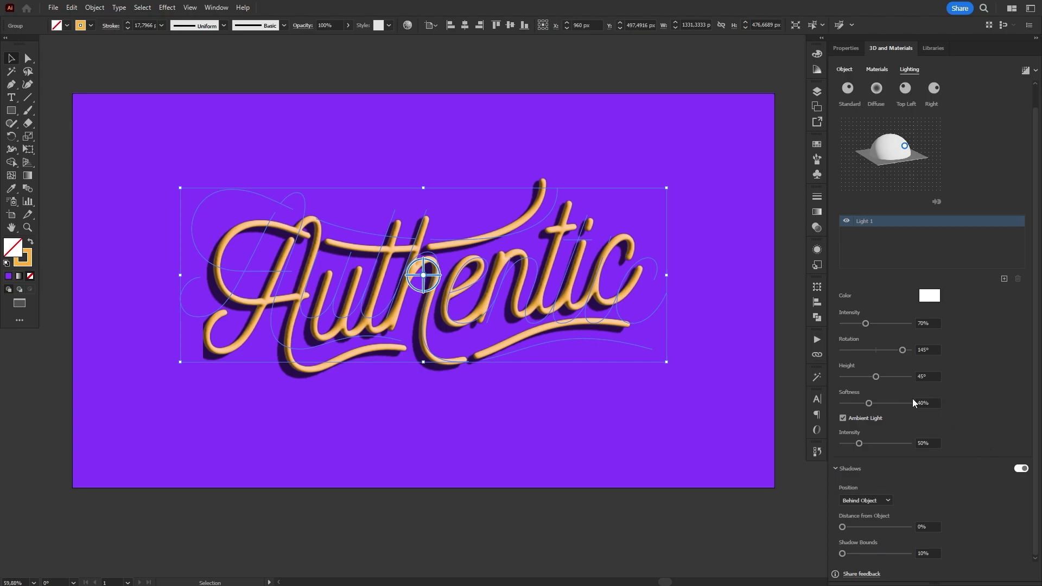
# Set light softness to 80% and shadow distance to 2%, then render with ray tracing
pyautogui.moveTo(870, 403); pyautogui.dragTo(883, 407)
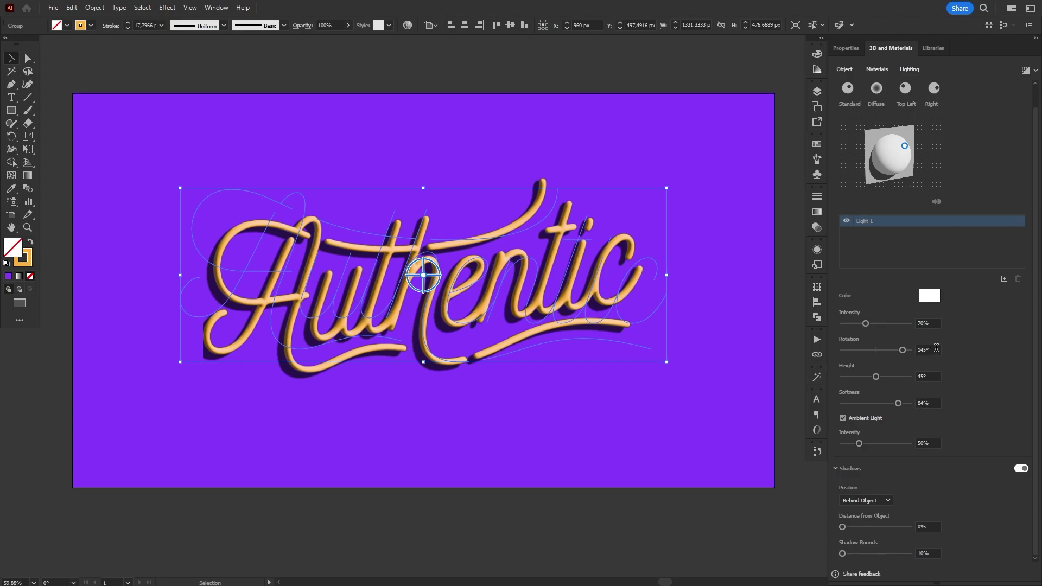
pyautogui.click(912, 350)
pyautogui.click(929, 376)
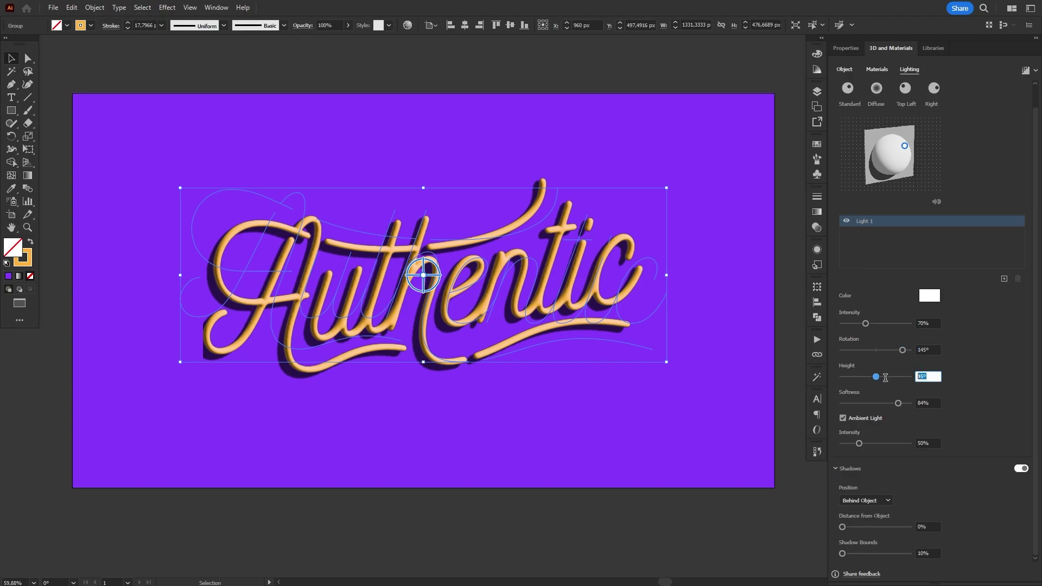
pyautogui.click(929, 404)
pyautogui.write('80')
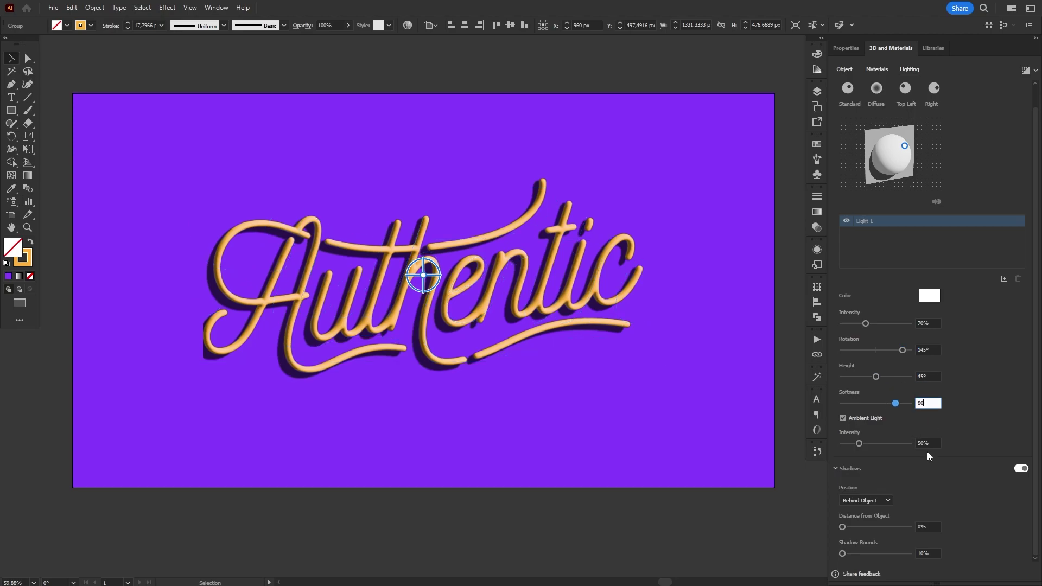
pyautogui.press('Return')
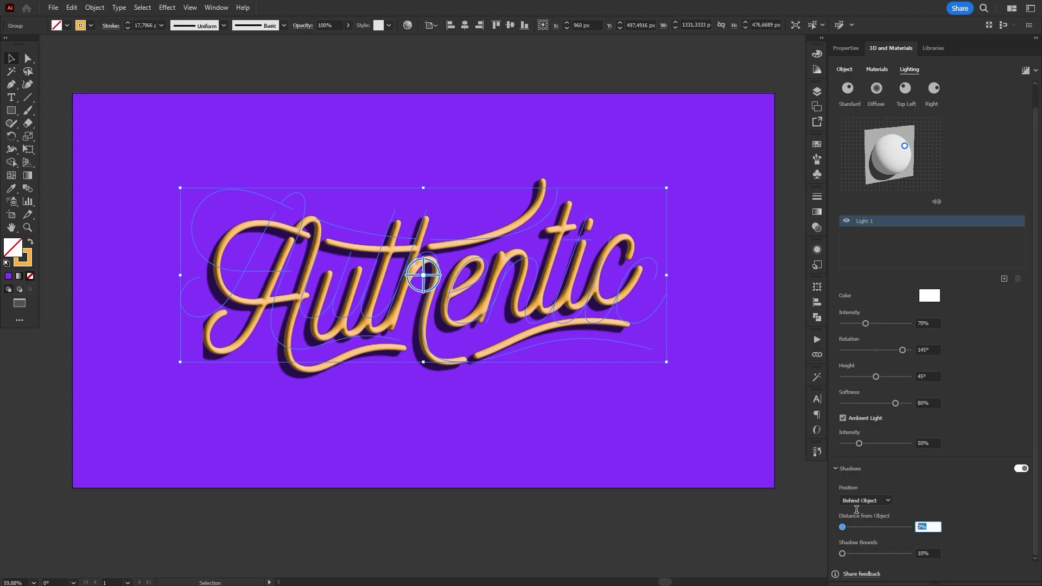
pyautogui.press('Tab')
pyautogui.write('2')
pyautogui.press('Return')
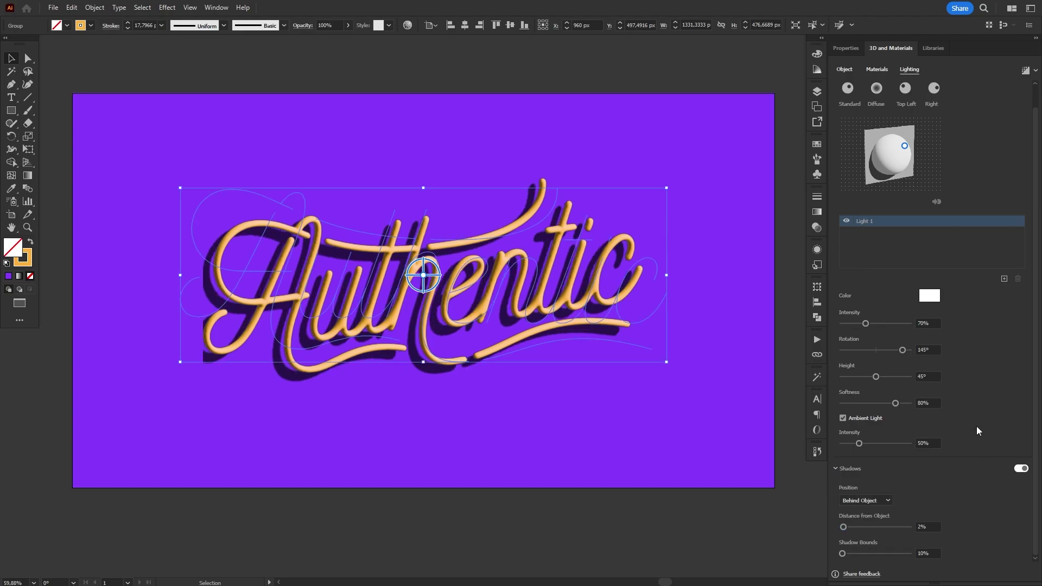
pyautogui.click(1025, 70)
# Deselect the lettering to view the finished ray-traced render
pyautogui.click(777, 211)
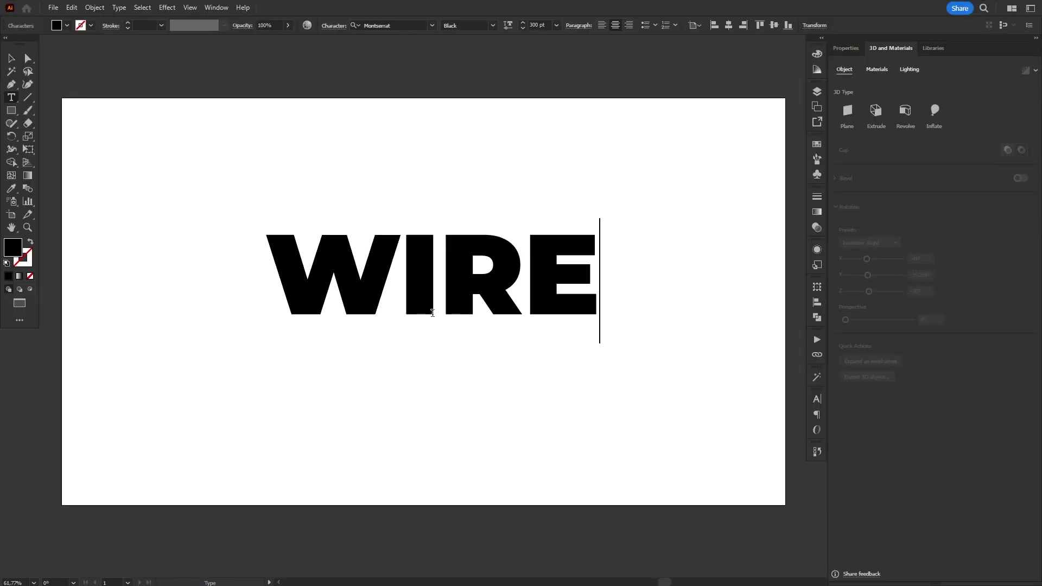
# Convert WIRE to outlines with Ctrl+Shift+O and reposition the word, leaving a copy above the artboard
pyautogui.press('Escape')
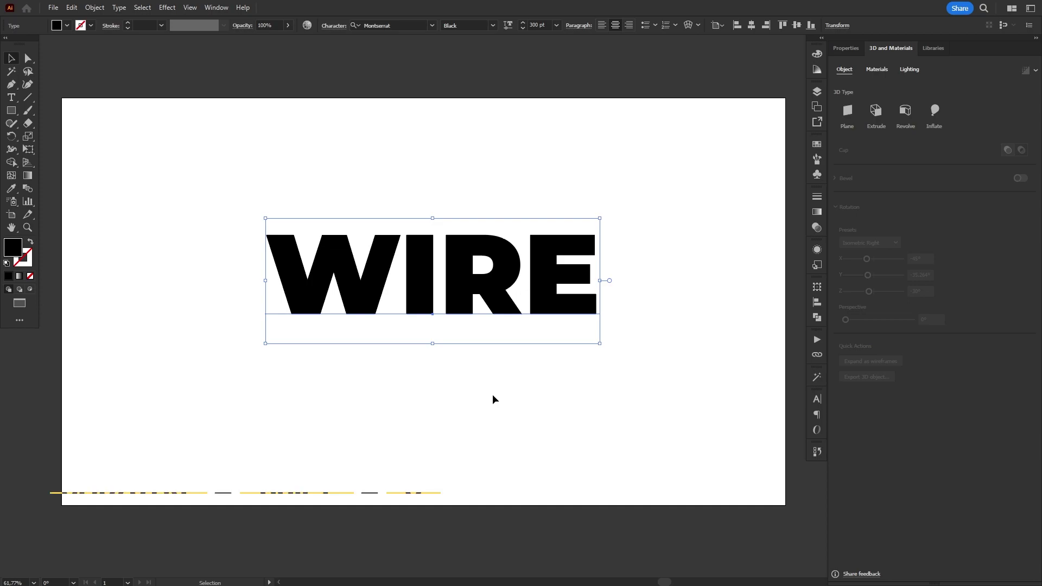
pyautogui.hotkey('ctrl', 'shift', 'o')
pyautogui.click(493, 383)
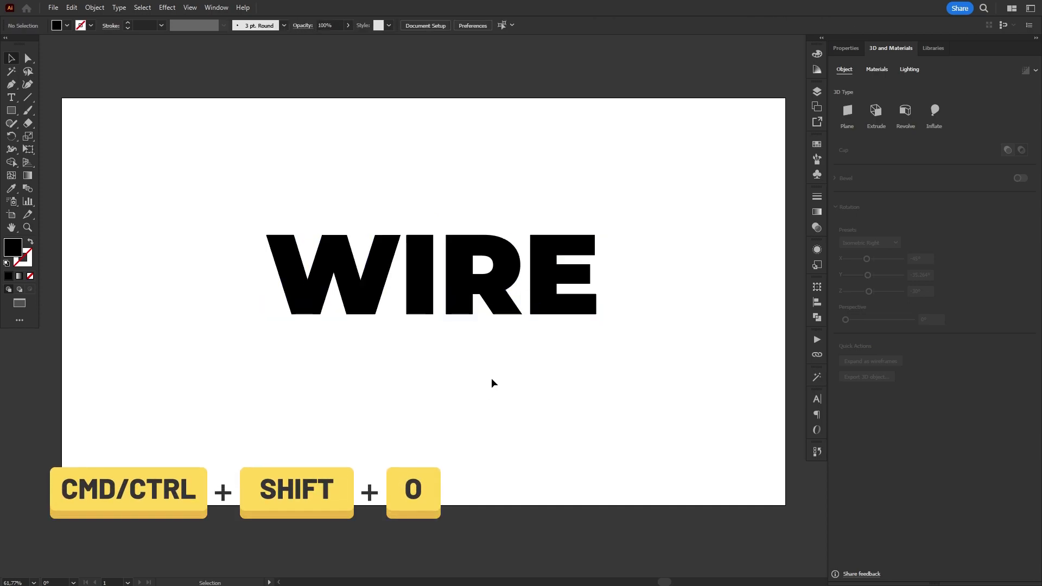
pyautogui.moveTo(511, 298); pyautogui.dragTo(688, 91)
pyautogui.click(486, 397)
# Make the outlined WIRE group a flat 3D plane rotated to Isometric Right
pyautogui.click(535, 295)
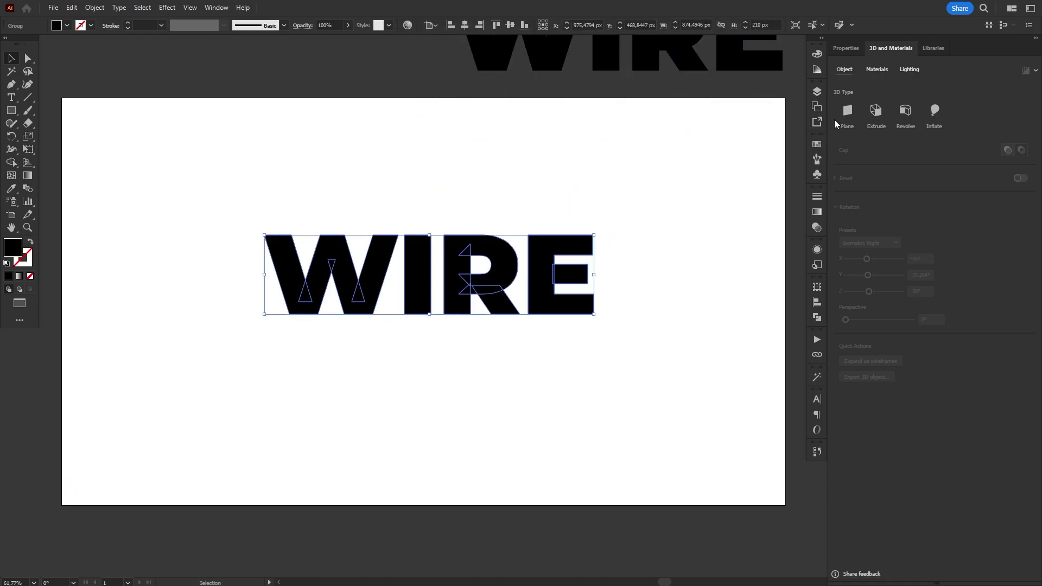
pyautogui.click(848, 111)
pyautogui.click(882, 242)
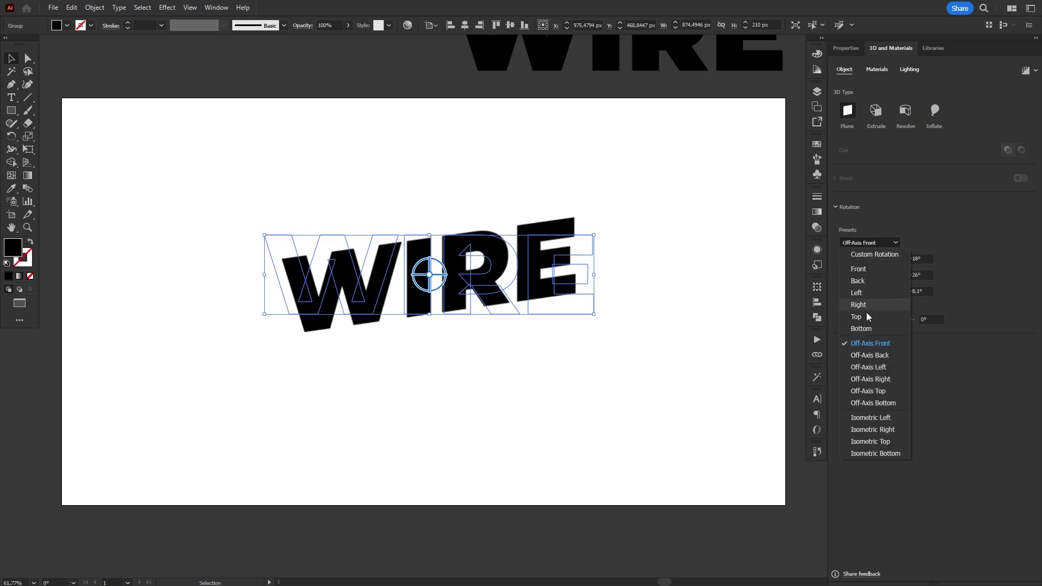
pyautogui.click(884, 429)
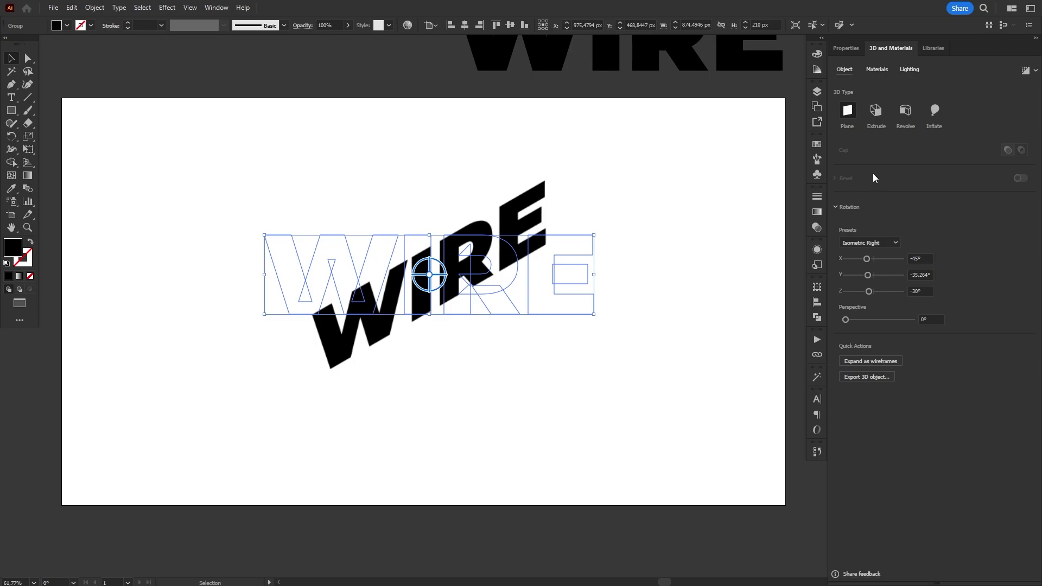
# Lighten the WIRE fill to light grey and bring up the 3D lighting settings
pyautogui.click(816, 53)
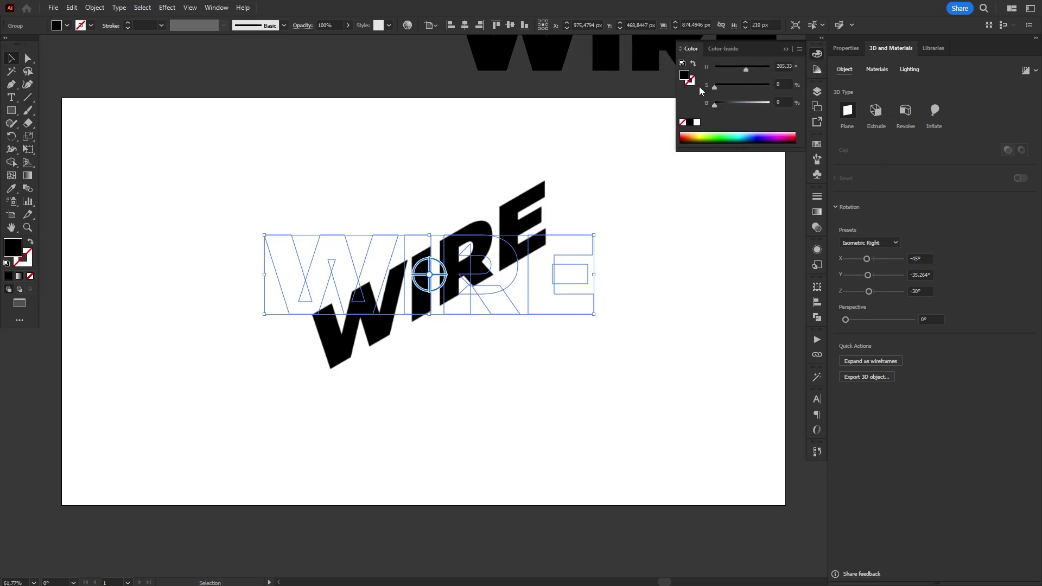
pyautogui.moveTo(753, 103); pyautogui.dragTo(758, 103)
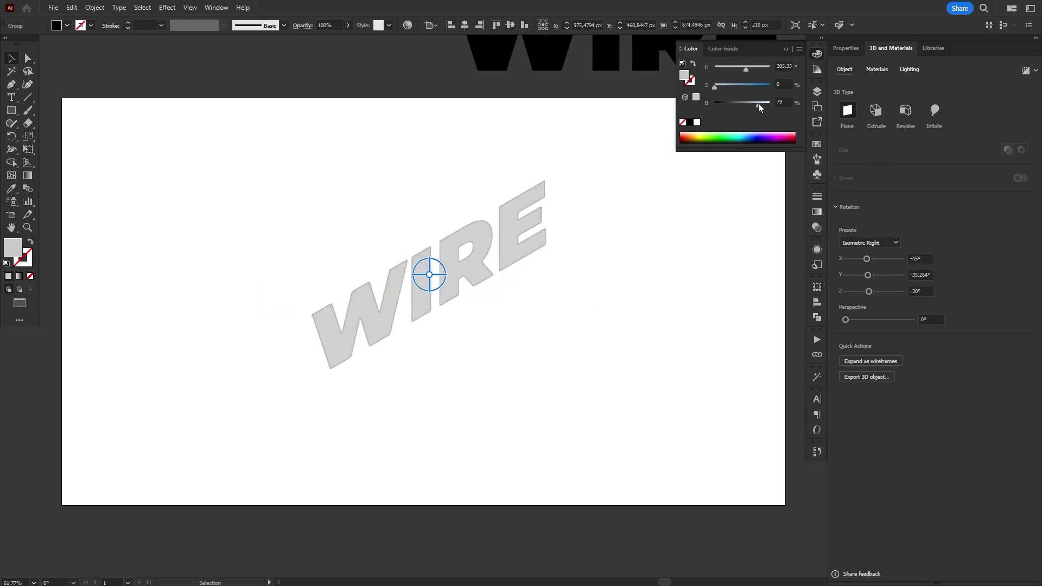
pyautogui.click(817, 54)
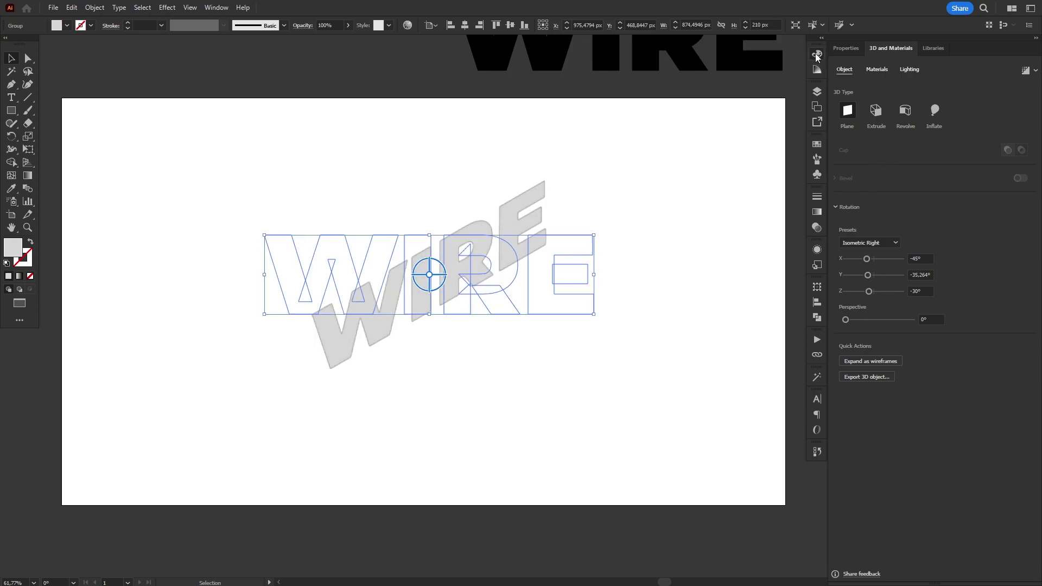
pyautogui.click(910, 70)
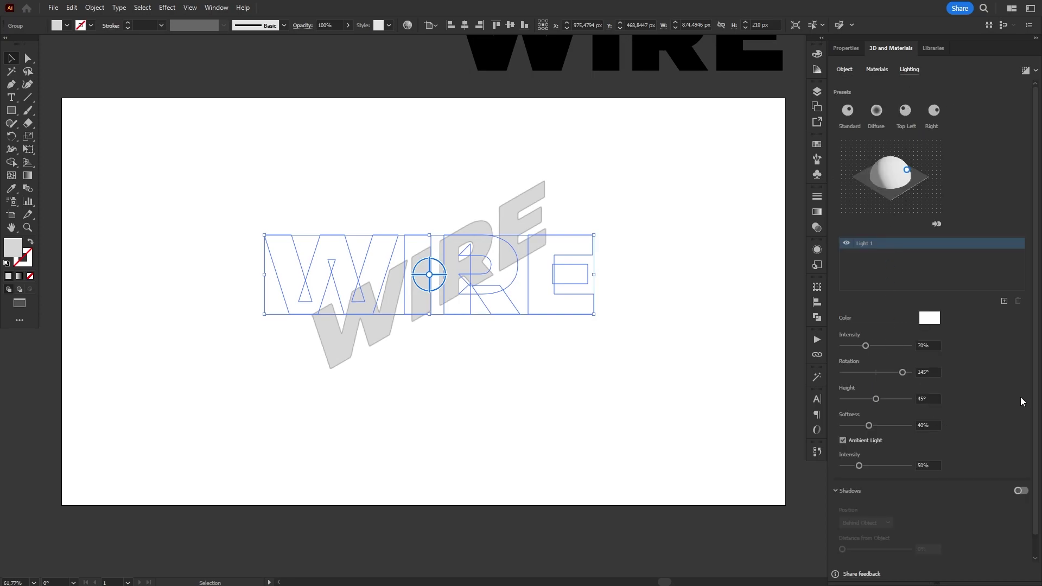
# Enable shadows placed below the object with 400% shadow bounds
pyautogui.scroll(-1, 1037, 380)
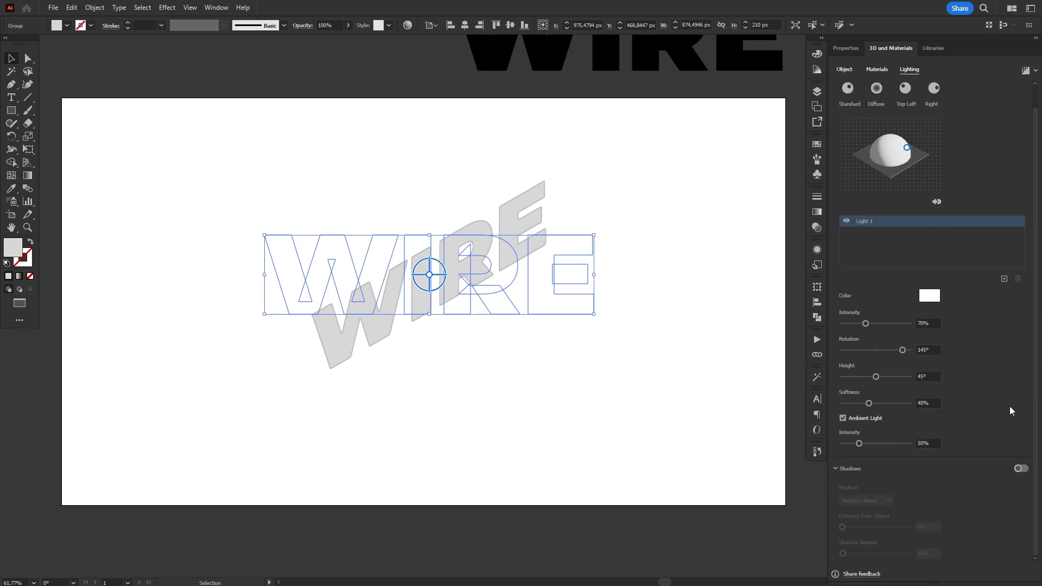
pyautogui.click(1022, 470)
pyautogui.click(880, 500)
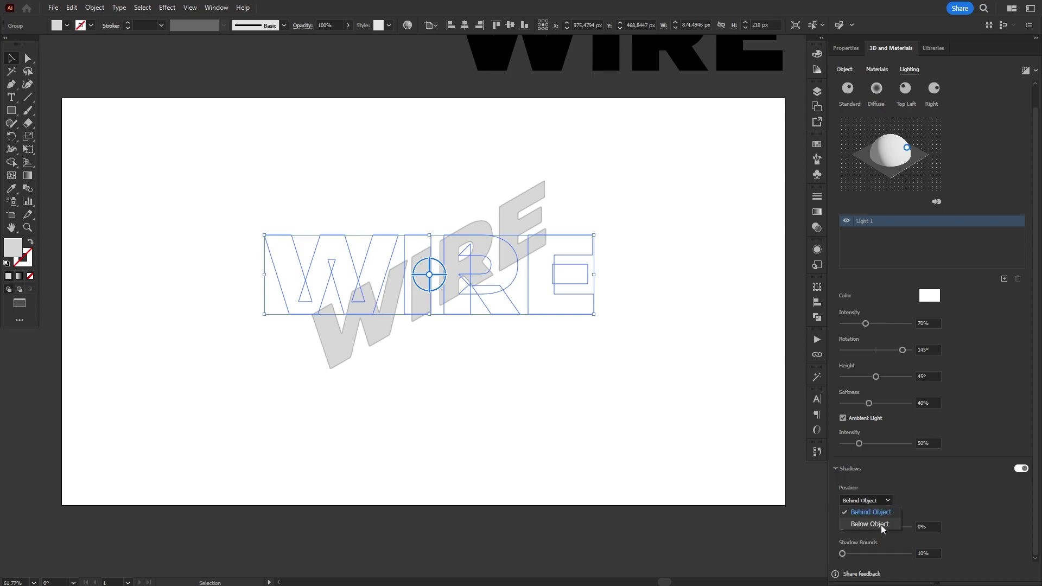
pyautogui.click(869, 524)
pyautogui.moveTo(841, 554); pyautogui.dragTo(926, 558)
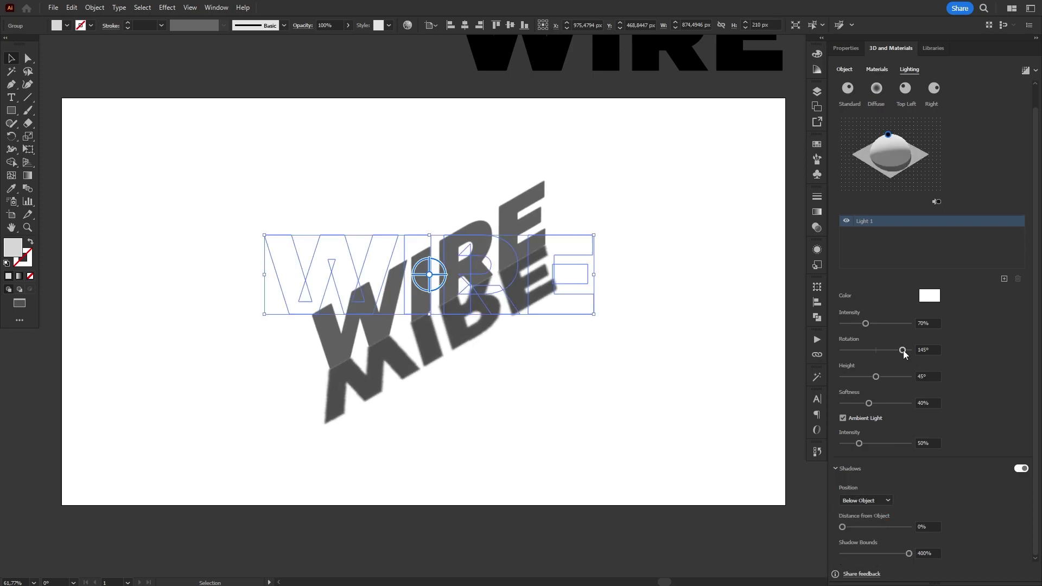
# Set light rotation to 180° and softness to 85%, and turn off ambient light
pyautogui.moveTo(902, 350); pyautogui.dragTo(911, 372)
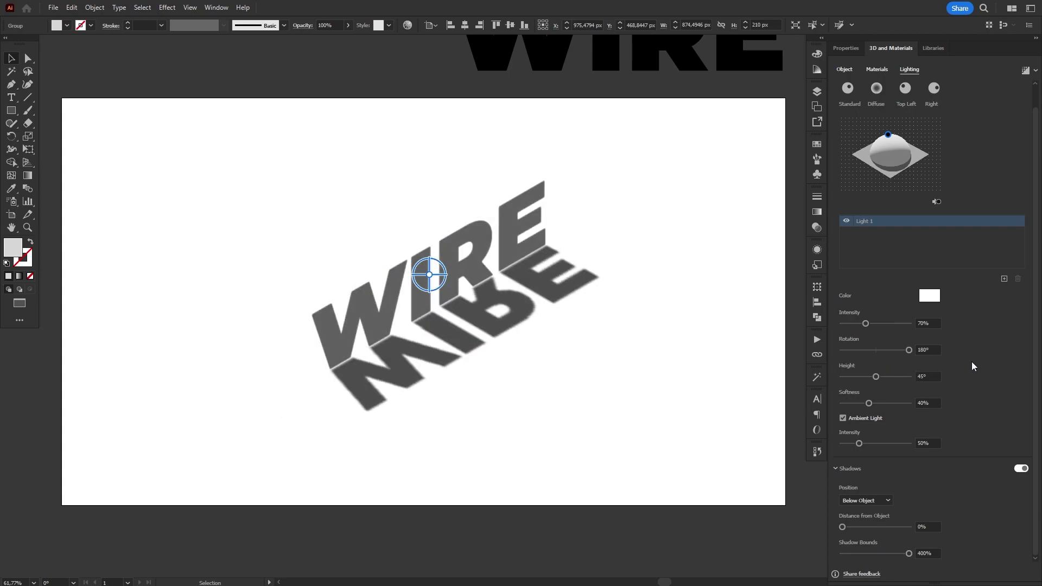
pyautogui.click(928, 351)
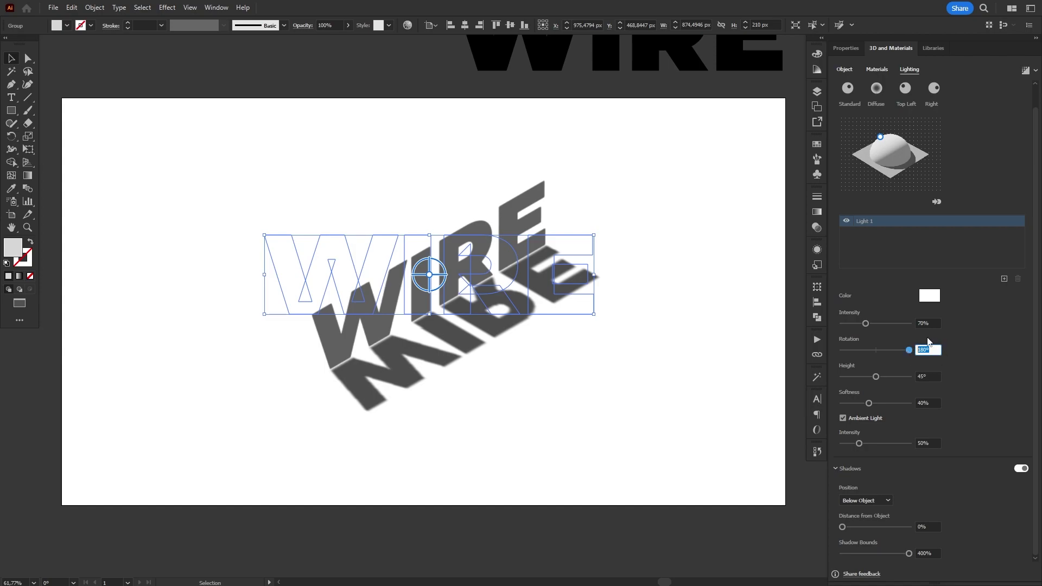
pyautogui.click(951, 369)
pyautogui.click(928, 404)
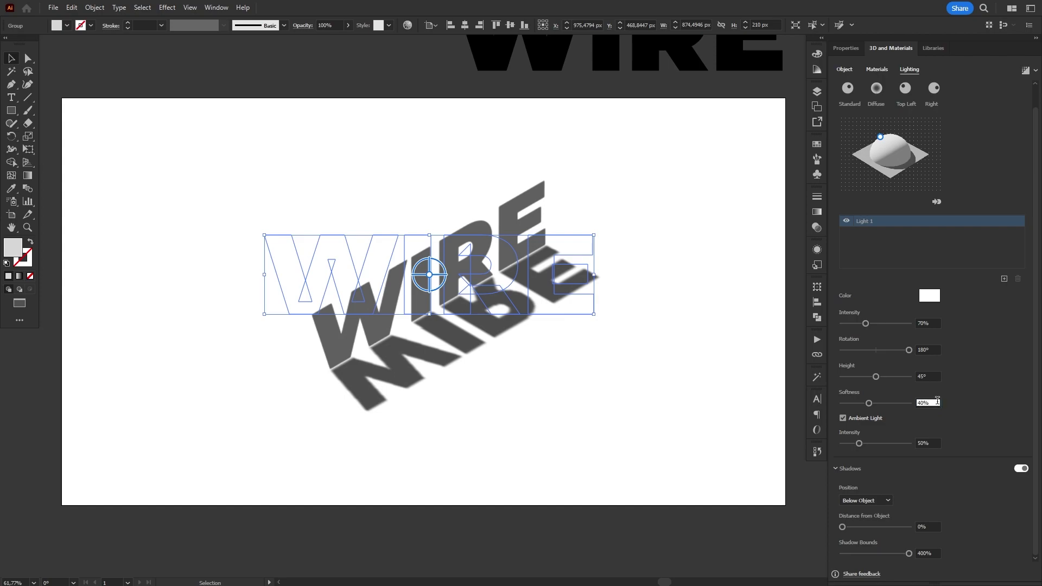
pyautogui.write('85')
pyautogui.click(967, 386)
pyautogui.click(843, 418)
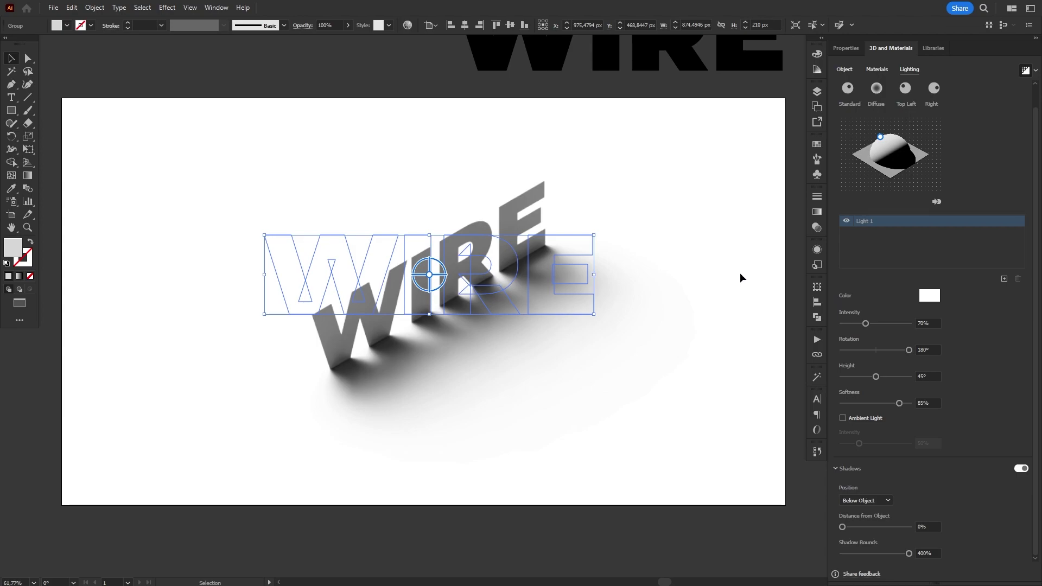
pyautogui.click(740, 273)
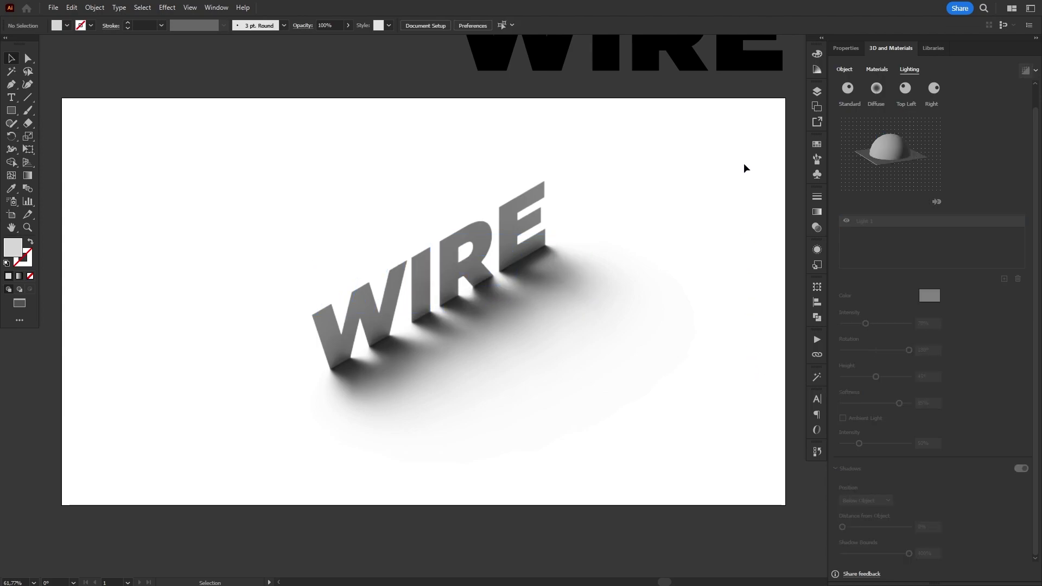
# Draw a full-artboard rectangle, tint it sky blue, and send it behind the WIRE text
pyautogui.moveTo(767, 97)
pyautogui.mouseDown()
pyautogui.moveTo(657, 250)
pyautogui.moveTo(426, 465)
pyautogui.moveTo(598, 279)
pyautogui.moveTo(754, 146)
pyautogui.moveTo(781, 89)
pyautogui.moveTo(773, 86)
pyautogui.mouseUp()
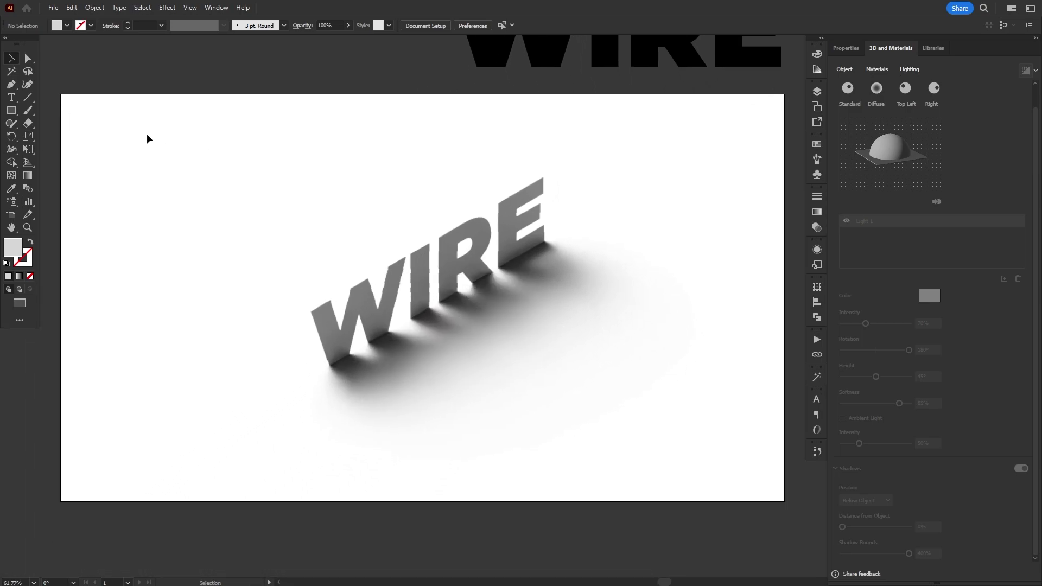
pyautogui.press('m')
pyautogui.moveTo(63, 93); pyautogui.dragTo(784, 501)
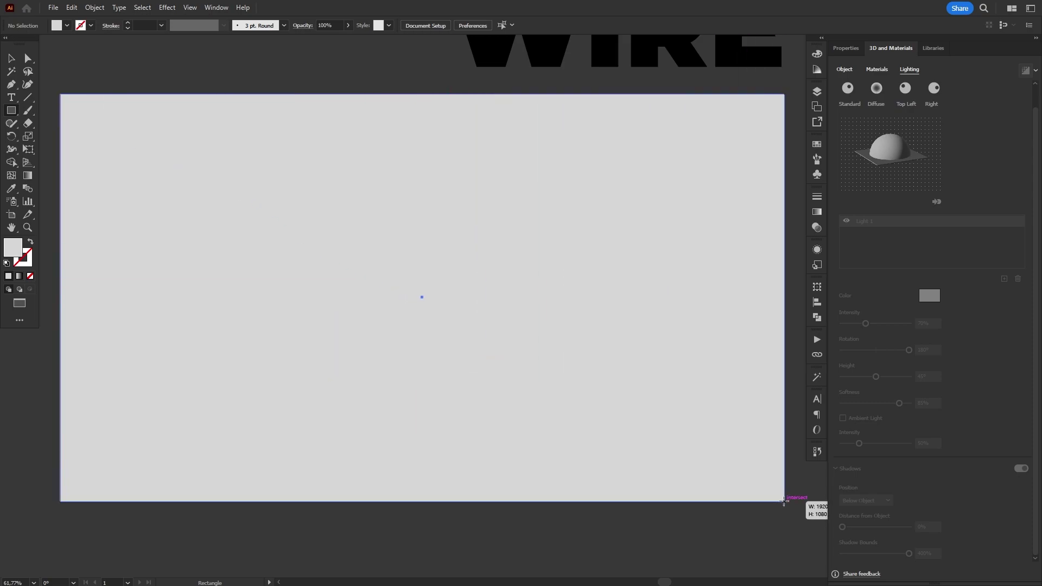
pyautogui.click(816, 53)
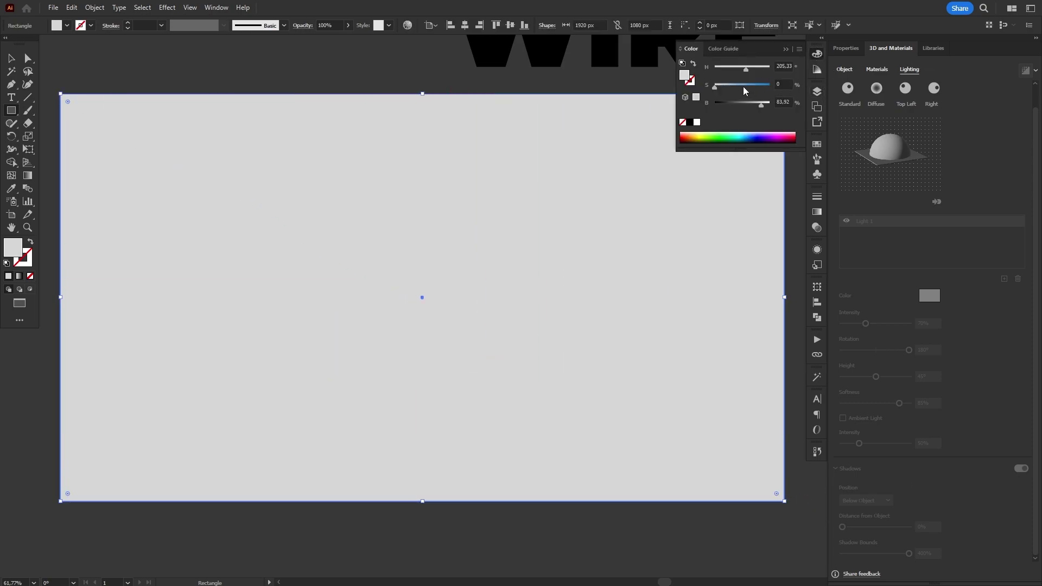
pyautogui.click(744, 88)
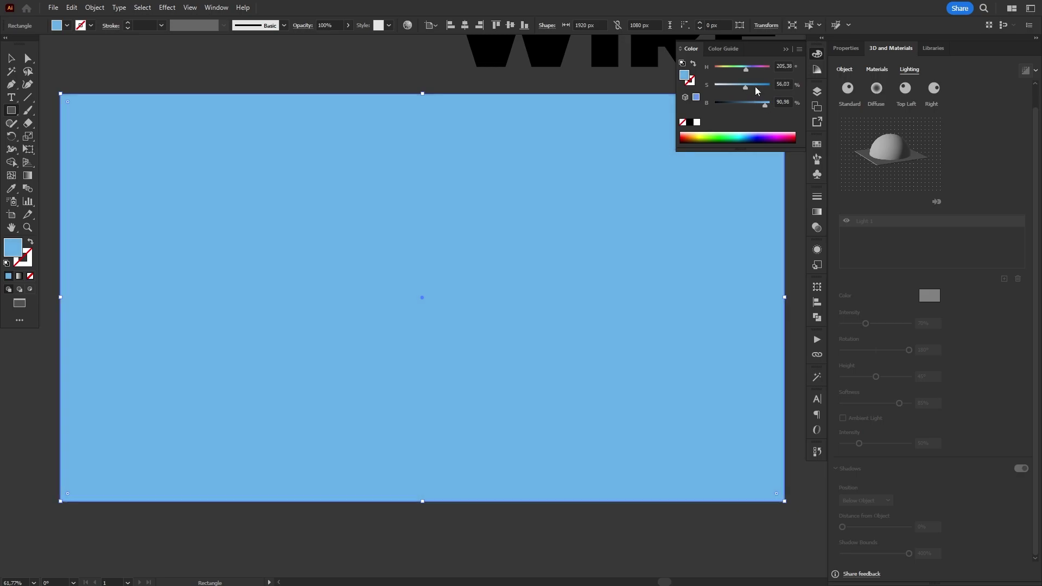
pyautogui.click(751, 87)
pyautogui.press('v')
pyautogui.hotkey('ctrl', 'shift', '[')
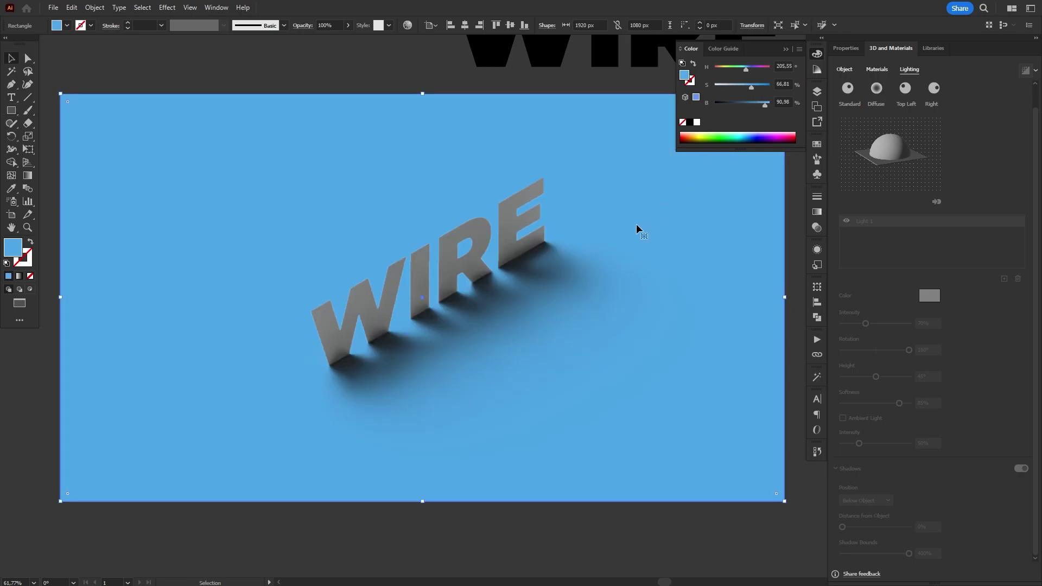
pyautogui.click(617, 516)
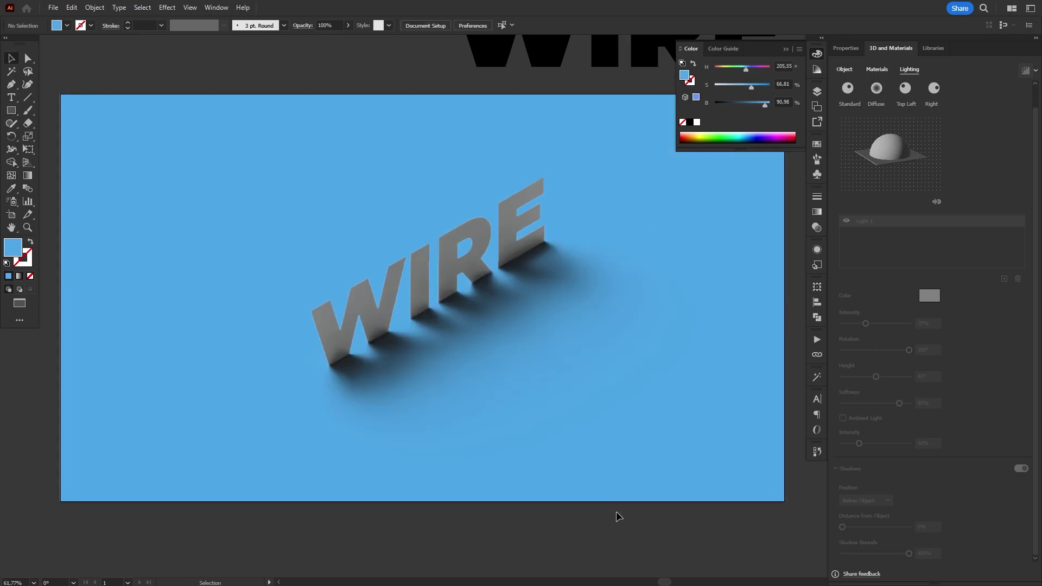
# Centre the black WIRE copy and extrude it 83 px deep at Isometric Right rotation
pyautogui.click(816, 54)
pyautogui.moveTo(786, 100); pyautogui.dragTo(418, 520)
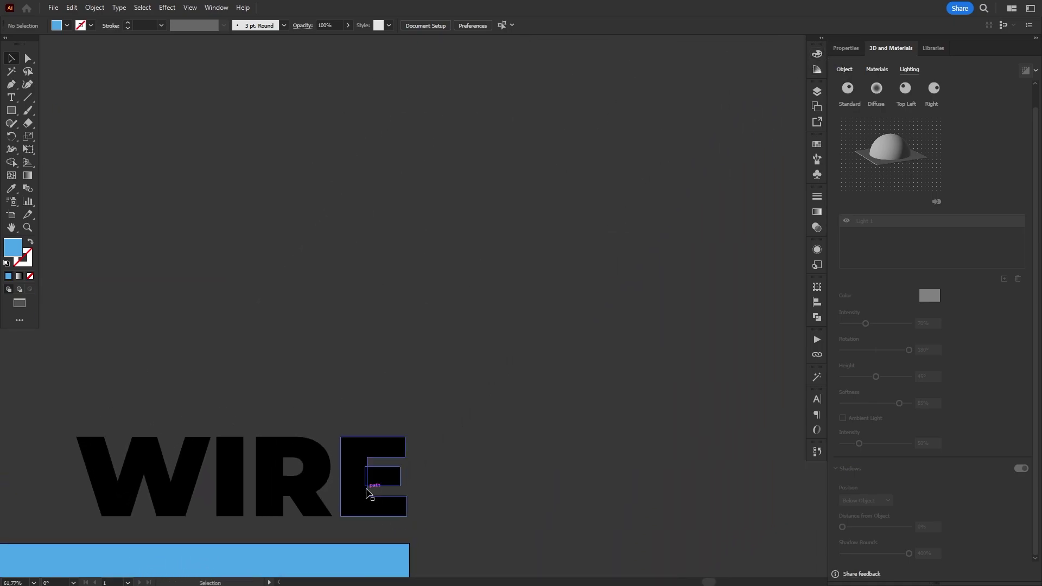
pyautogui.moveTo(368, 493); pyautogui.dragTo(627, 241)
pyautogui.click(845, 69)
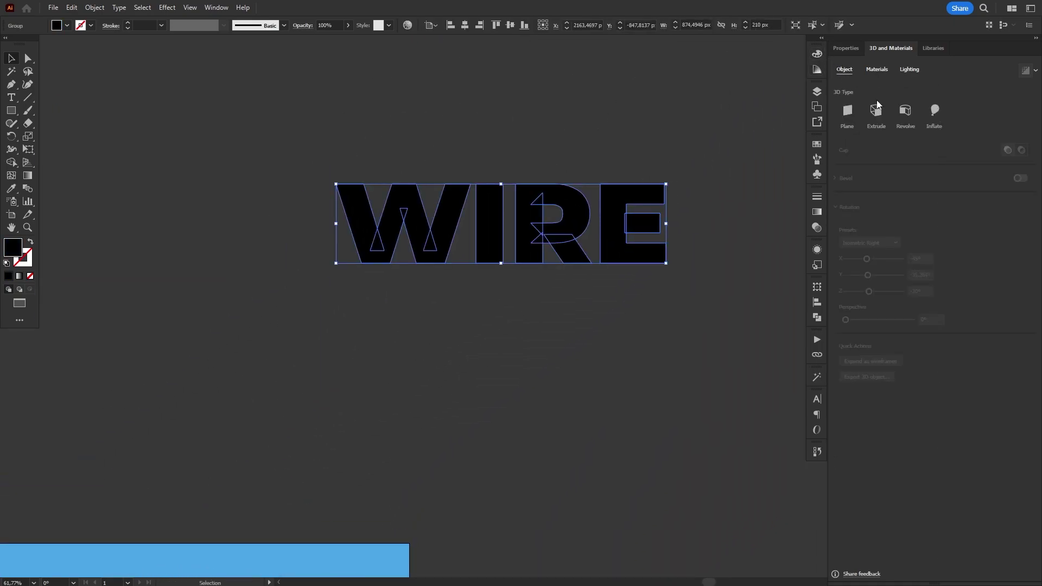
pyautogui.click(875, 110)
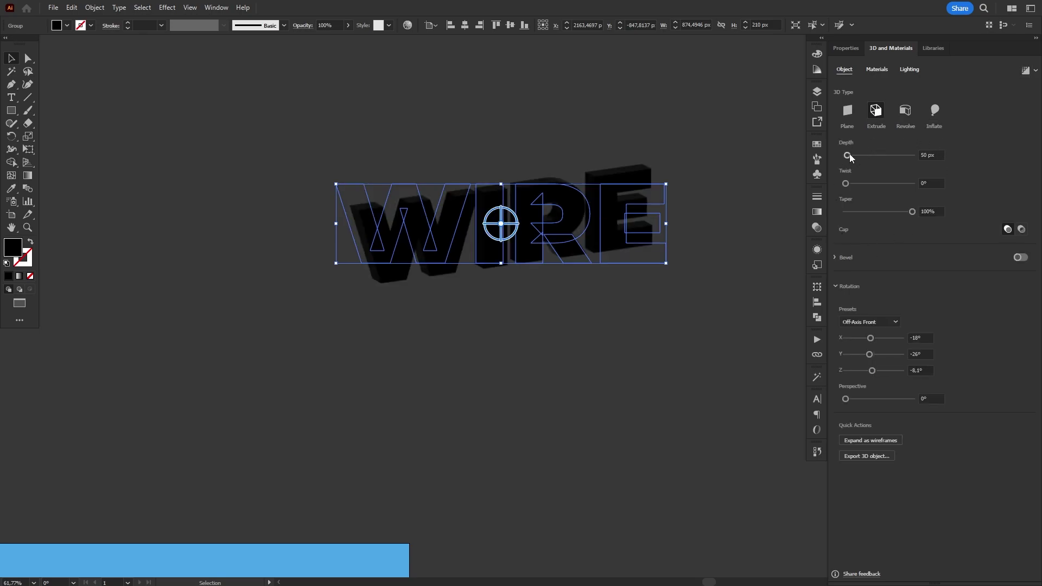
pyautogui.moveTo(849, 155); pyautogui.dragTo(850, 156)
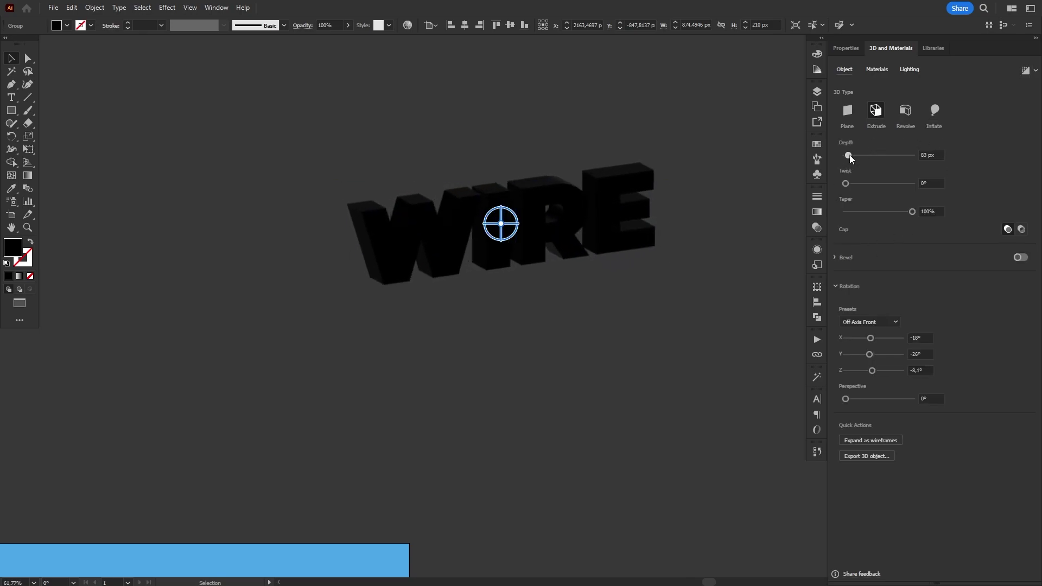
pyautogui.click(884, 322)
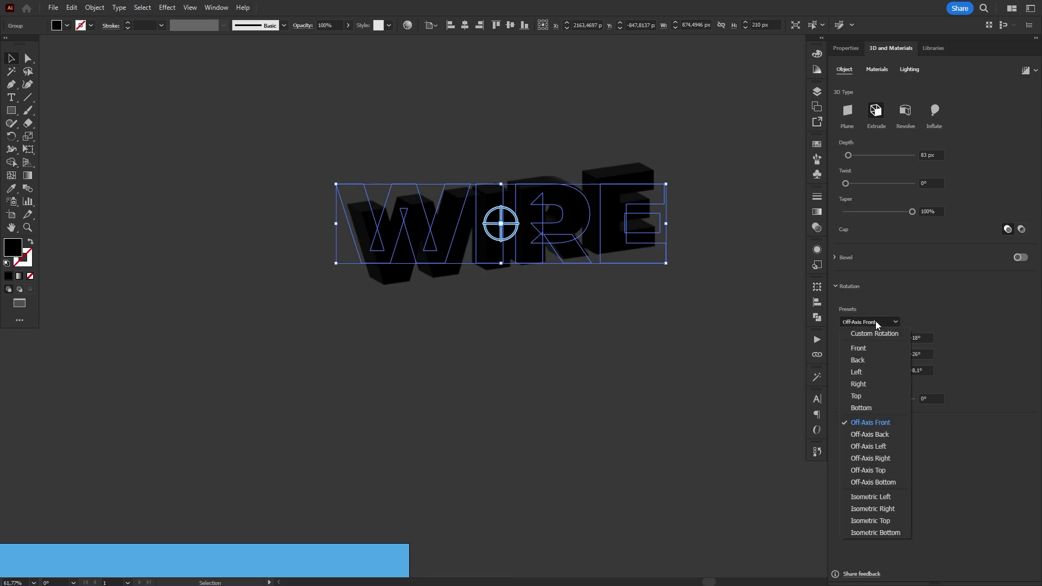
pyautogui.click(875, 509)
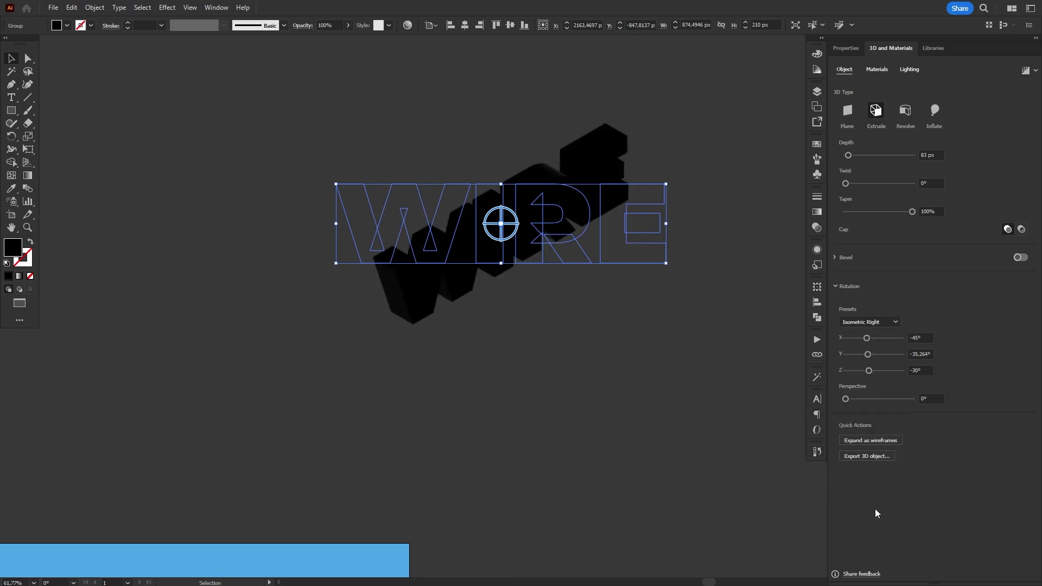
# Enable Wireframe in the render settings and render the extruded WIRE
pyautogui.click(821, 53)
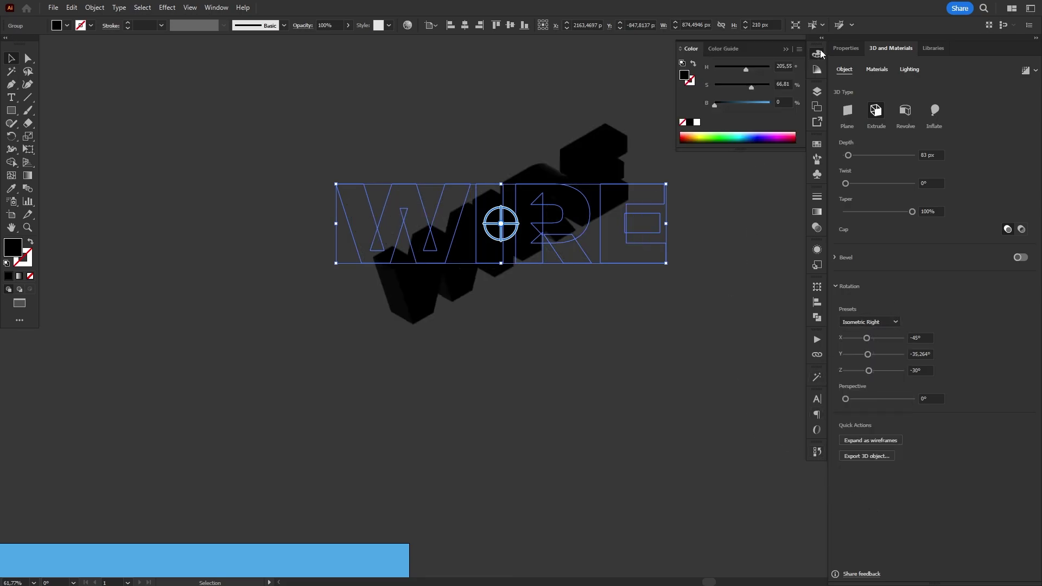
pyautogui.click(821, 53)
pyautogui.click(876, 69)
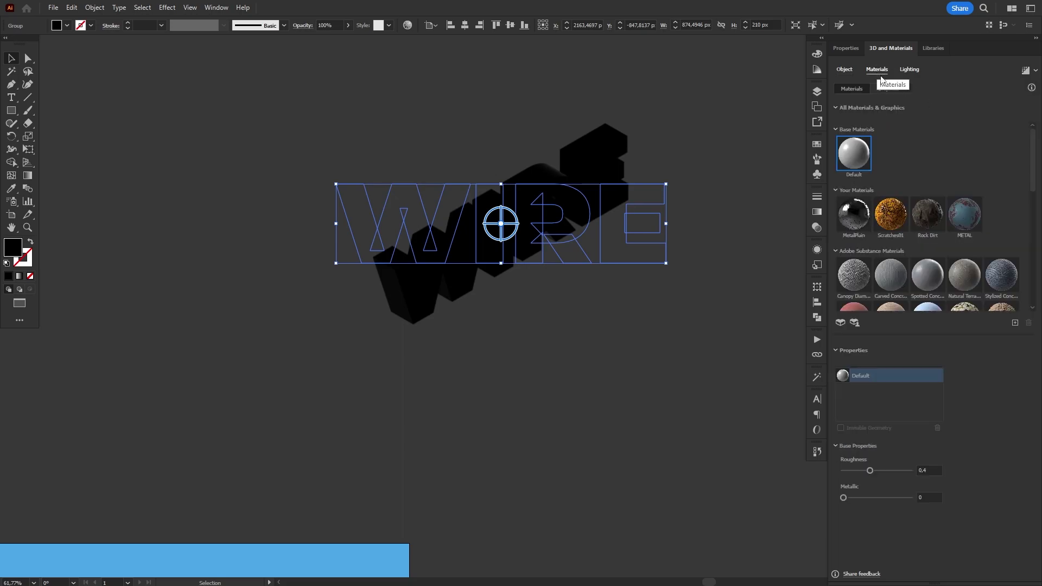
pyautogui.click(910, 71)
pyautogui.click(875, 70)
pyautogui.click(843, 71)
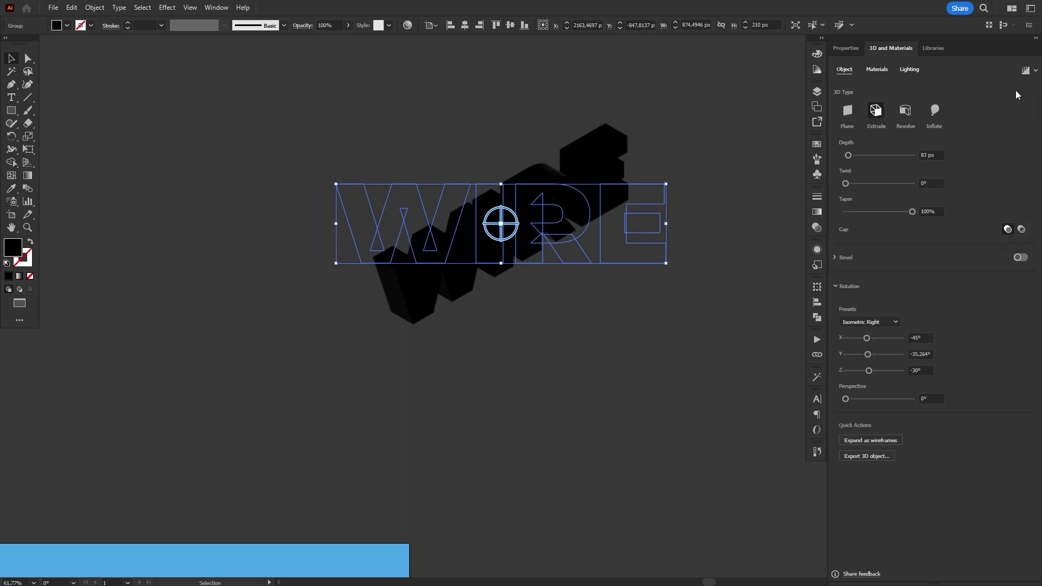
pyautogui.click(1027, 71)
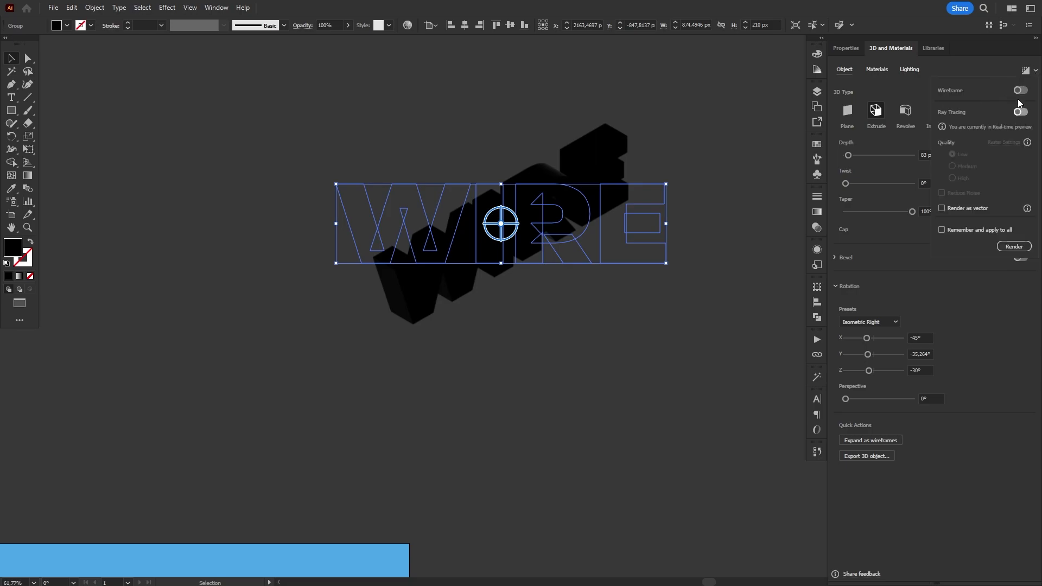
pyautogui.click(1019, 91)
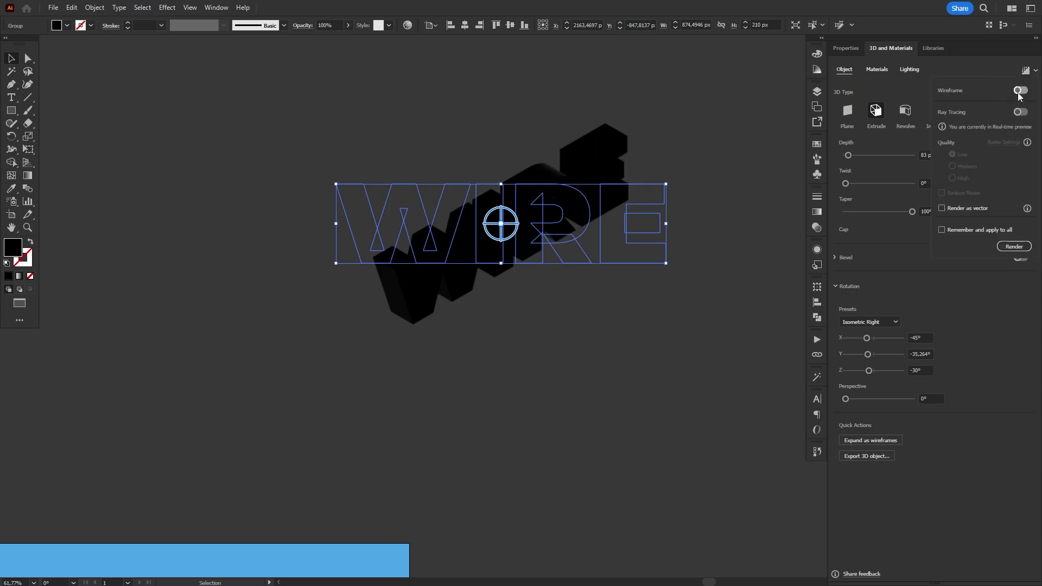
pyautogui.click(1013, 246)
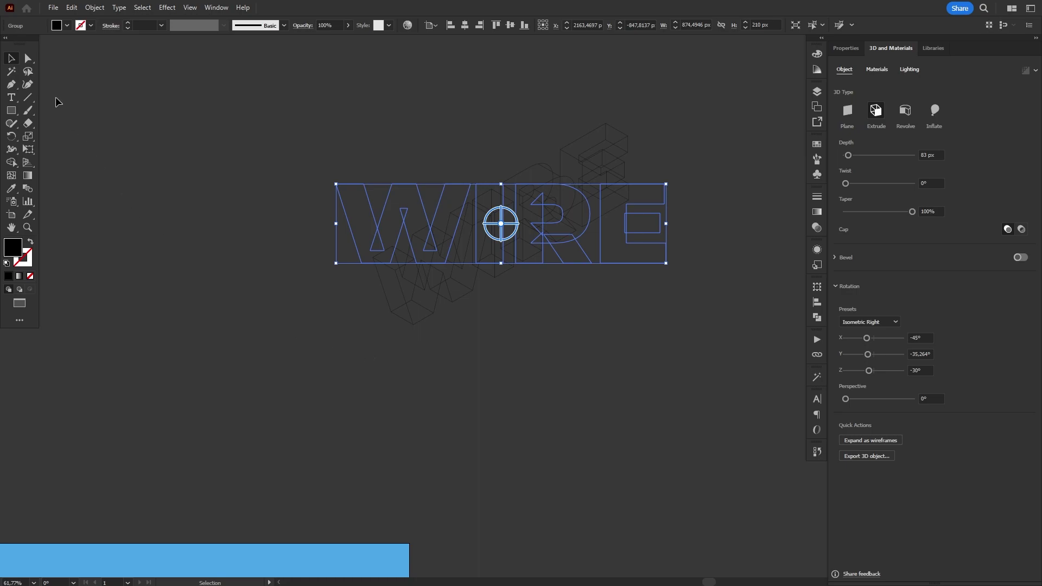
# Expand the 3D WIRE's appearance into a plain path group, check it, and pan the view
pyautogui.click(95, 8)
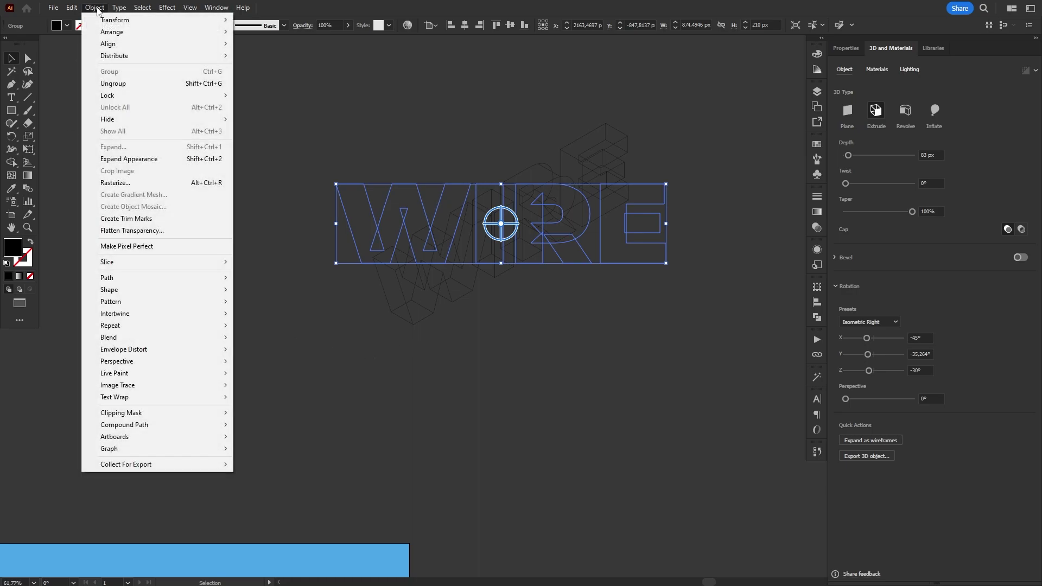
pyautogui.click(132, 161)
pyautogui.click(541, 422)
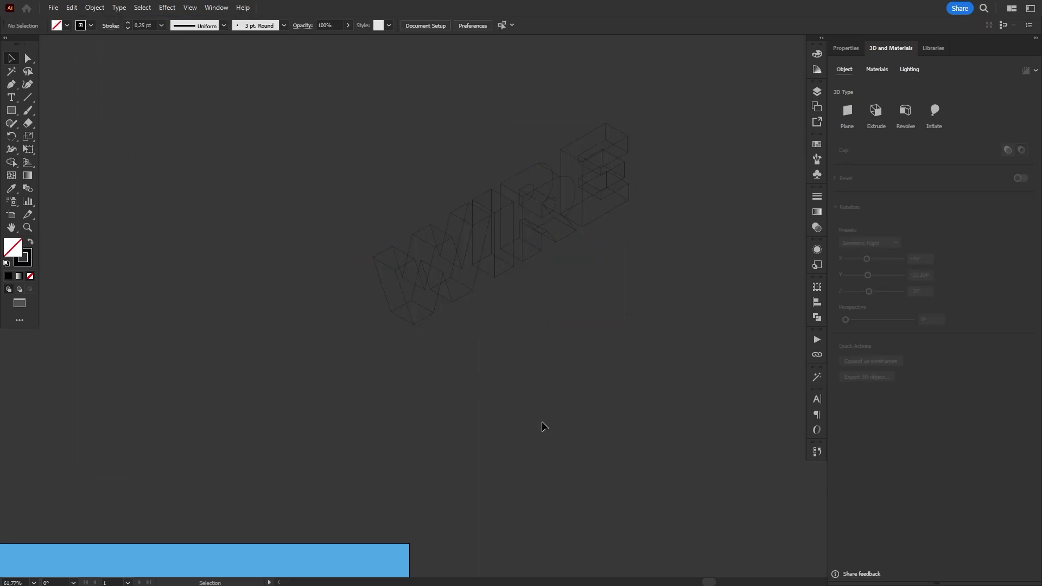
pyautogui.click(497, 213)
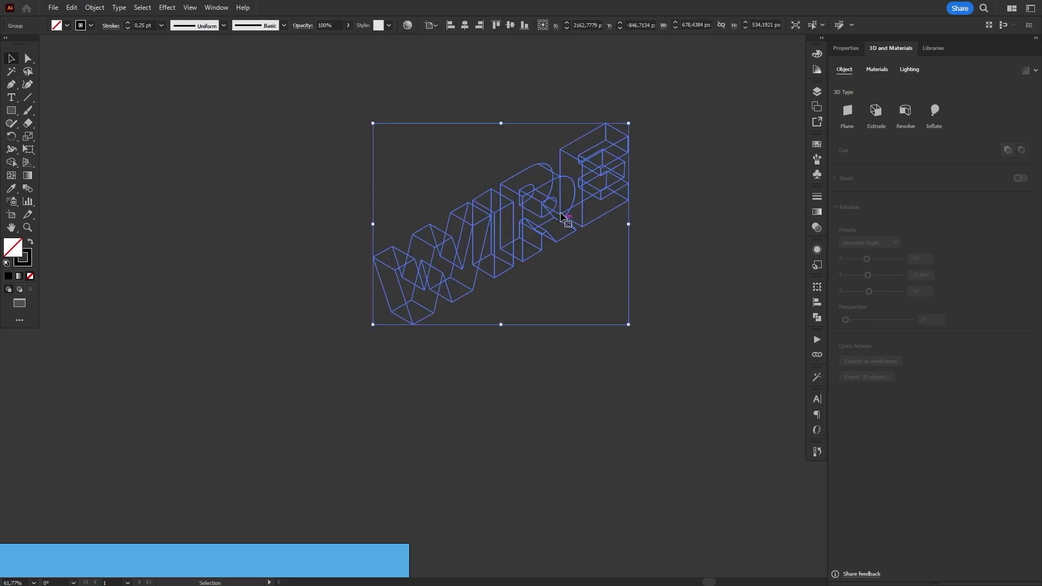
pyautogui.click(541, 399)
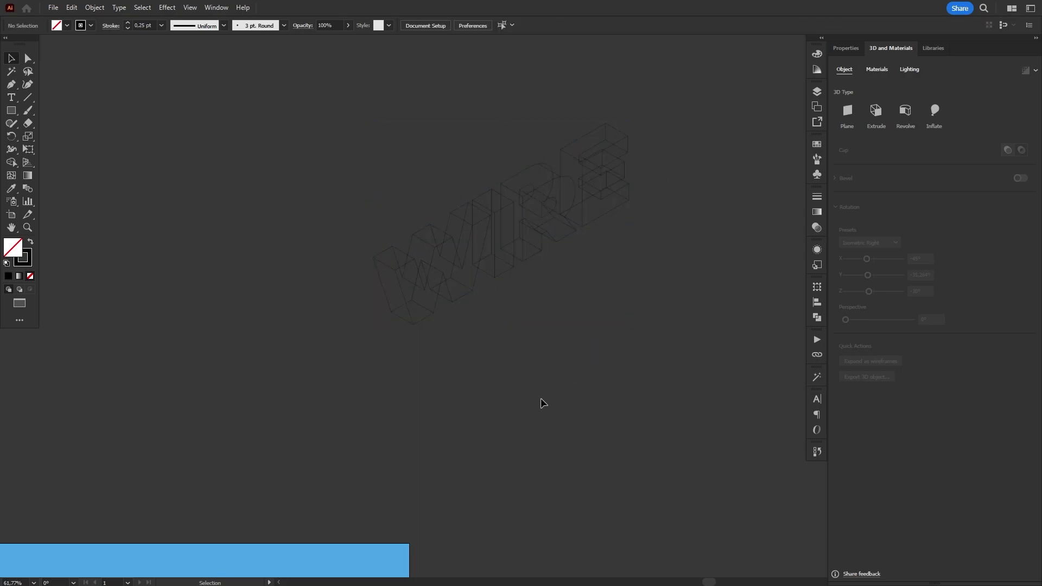
pyautogui.press('space')
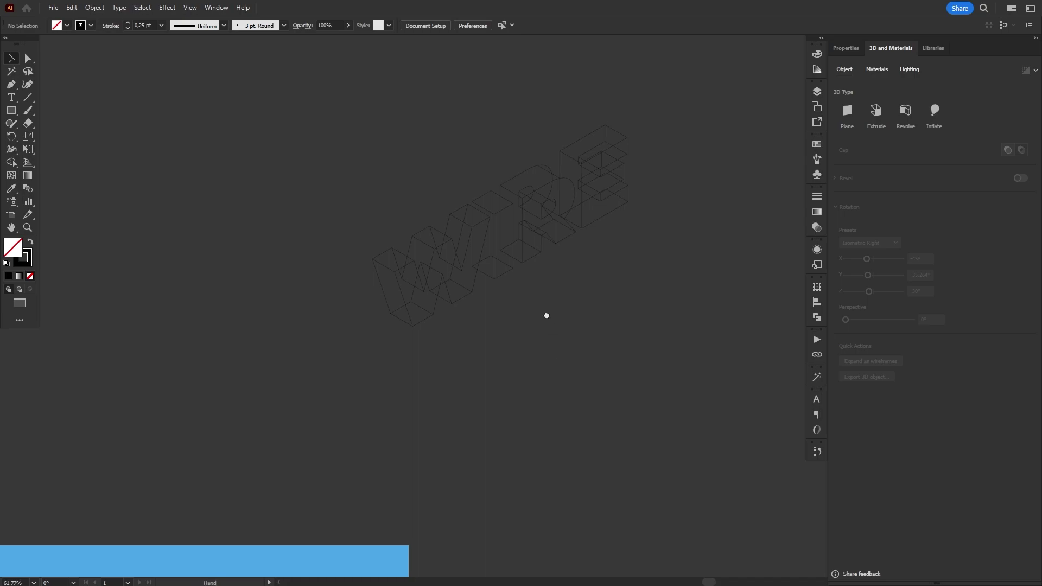
pyautogui.moveTo(547, 315); pyautogui.dragTo(478, 373)
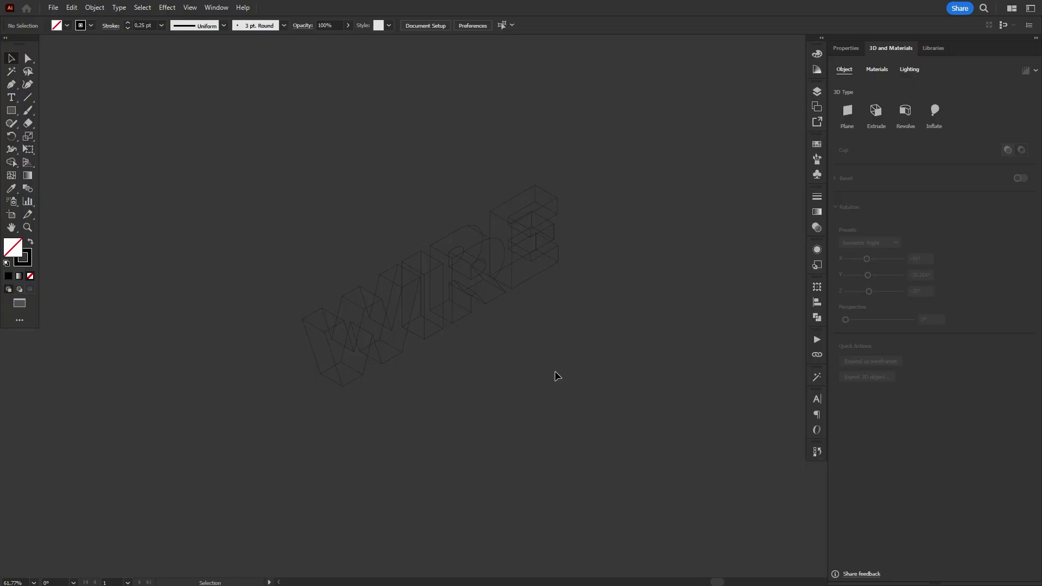
# Alt-drag a copy of the WIRE wireframe to a second spot and ungroup it
pyautogui.moveTo(446, 289); pyautogui.dragTo(563, 384)
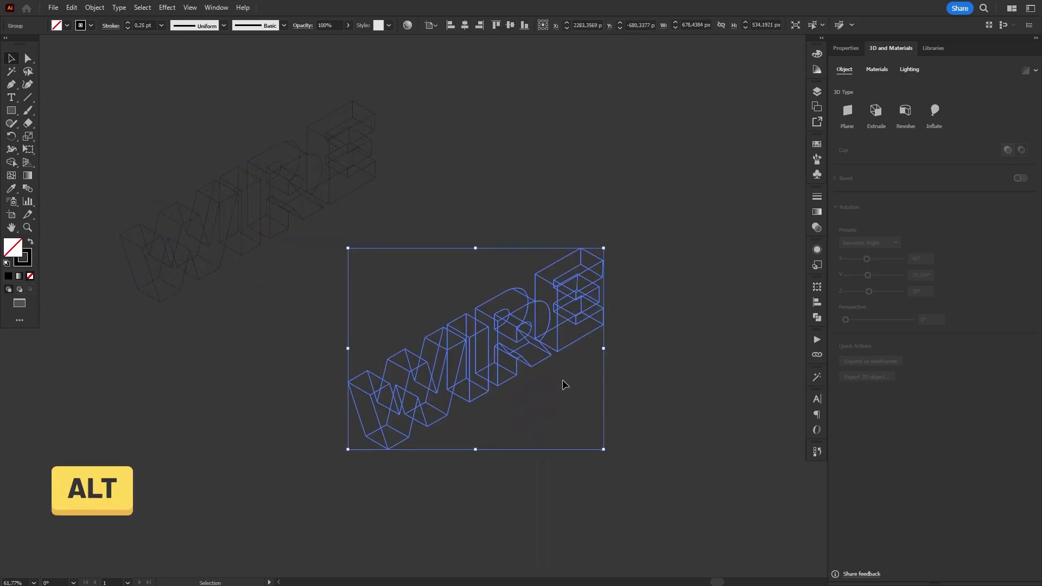
pyautogui.rightClick(481, 331)
pyautogui.click(528, 234)
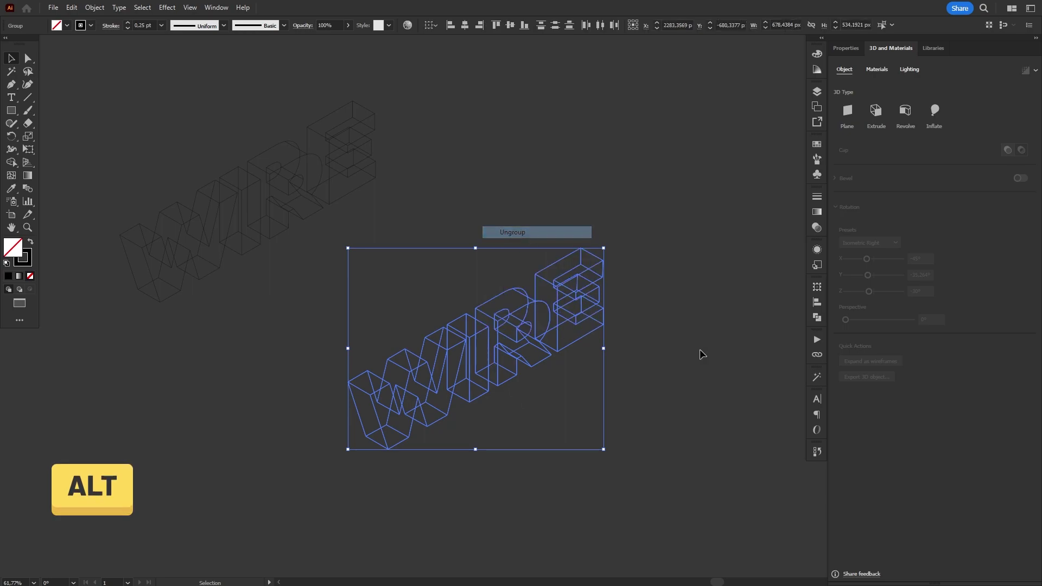
pyautogui.click(702, 356)
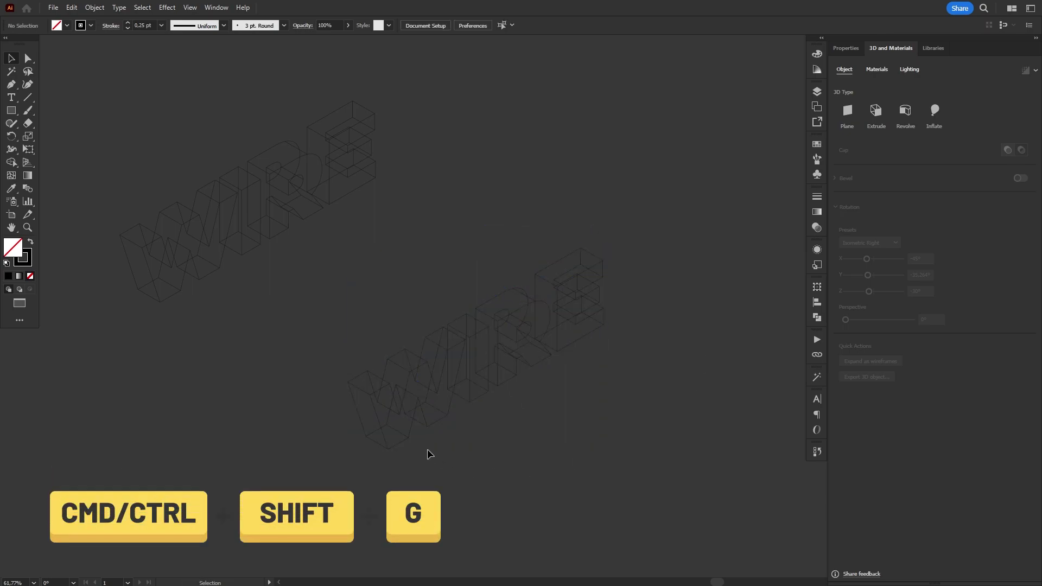
# Select the flat front outlines of W, I, R and E and pull them out below-right
pyautogui.click(365, 376)
pyautogui.keyDown('shift'); pyautogui.click(442, 337); pyautogui.keyUp('shift')
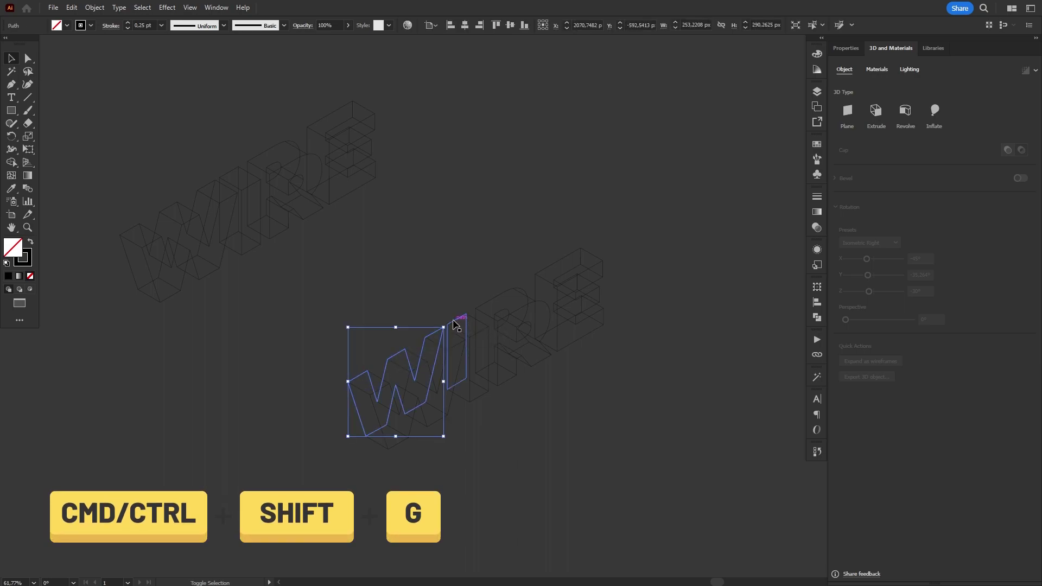
pyautogui.keyDown('shift'); pyautogui.click(491, 304); pyautogui.keyUp('shift')
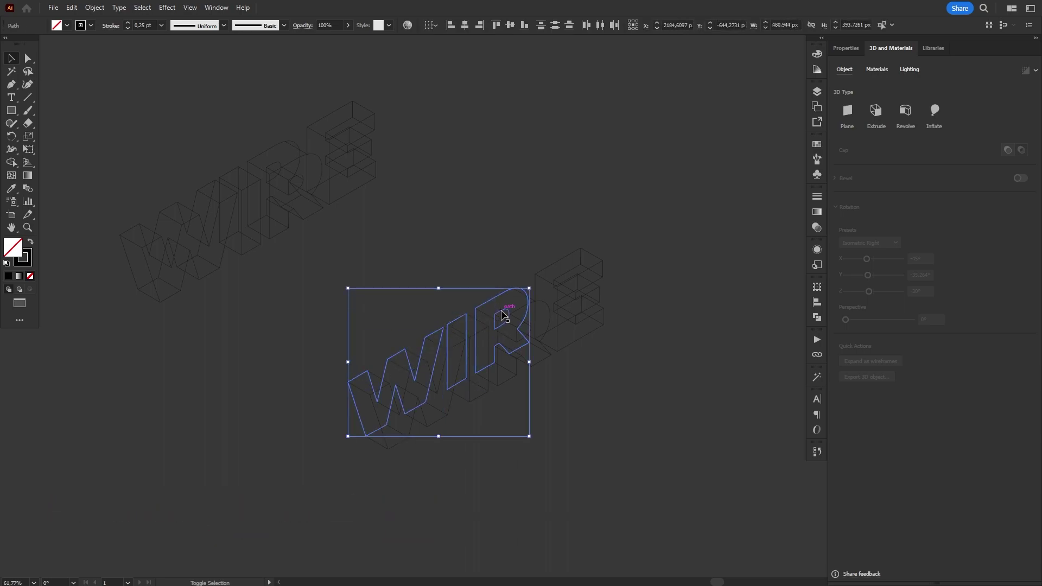
pyautogui.keyDown('shift'); pyautogui.click(558, 262); pyautogui.keyUp('shift')
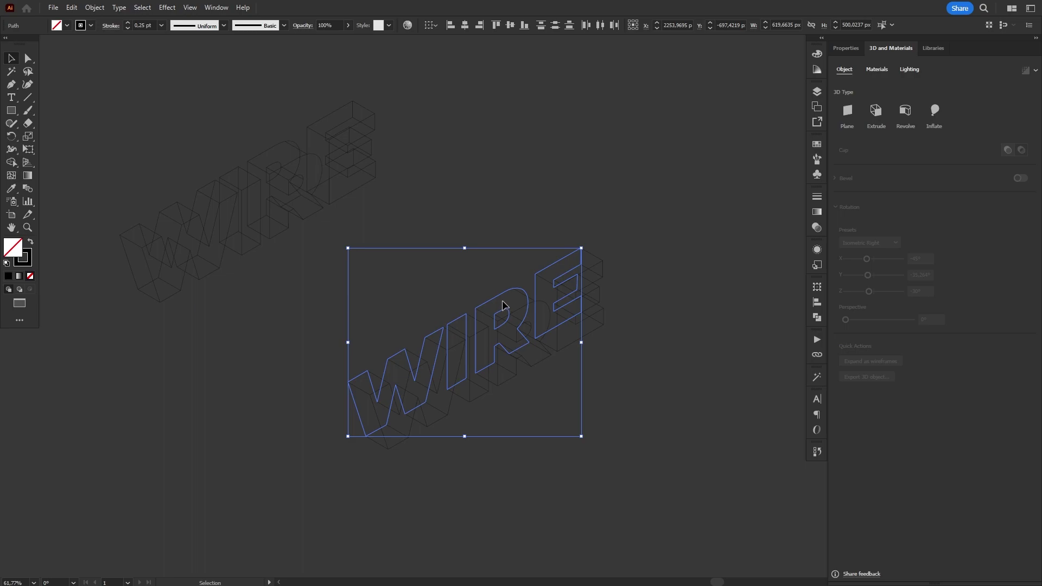
pyautogui.moveTo(494, 301); pyautogui.dragTo(622, 396)
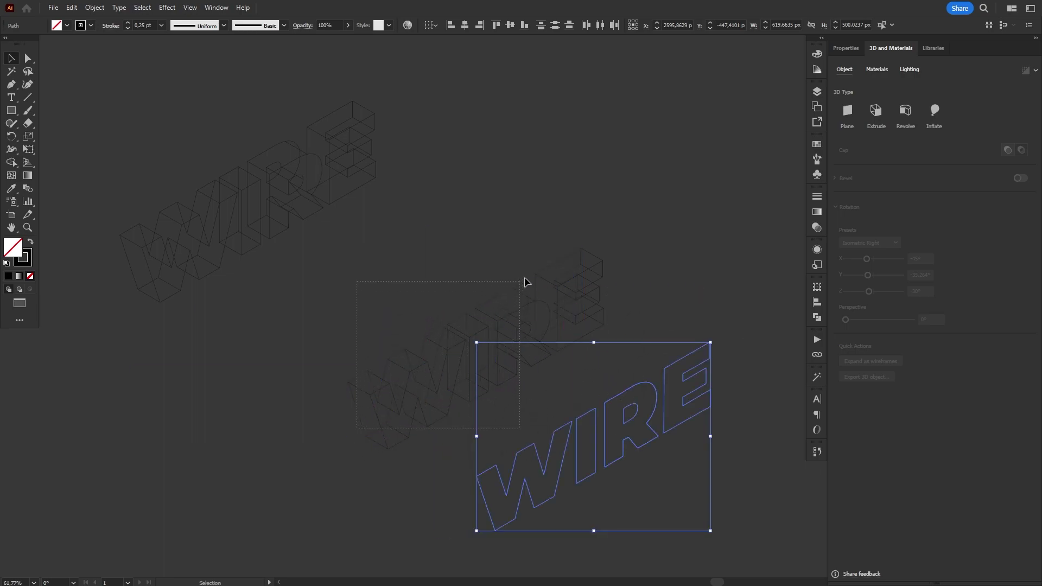
# Delete the leftover 3D wireframe pieces and move the flat WIRE outlines back up-left
pyautogui.moveTo(530, 274); pyautogui.dragTo(530, 273)
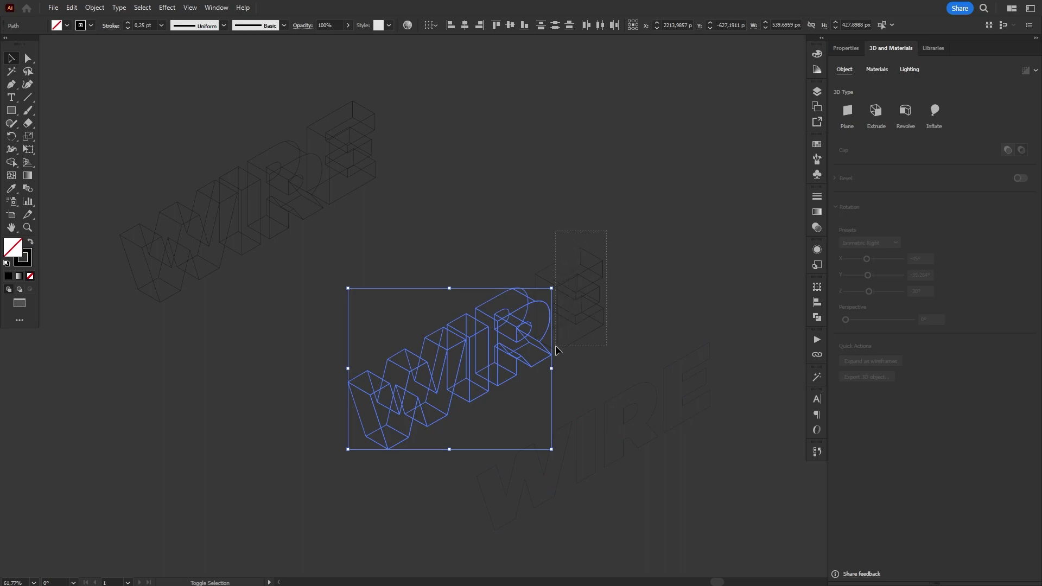
pyautogui.moveTo(555, 345); pyautogui.dragTo(555, 345)
pyautogui.press('Delete')
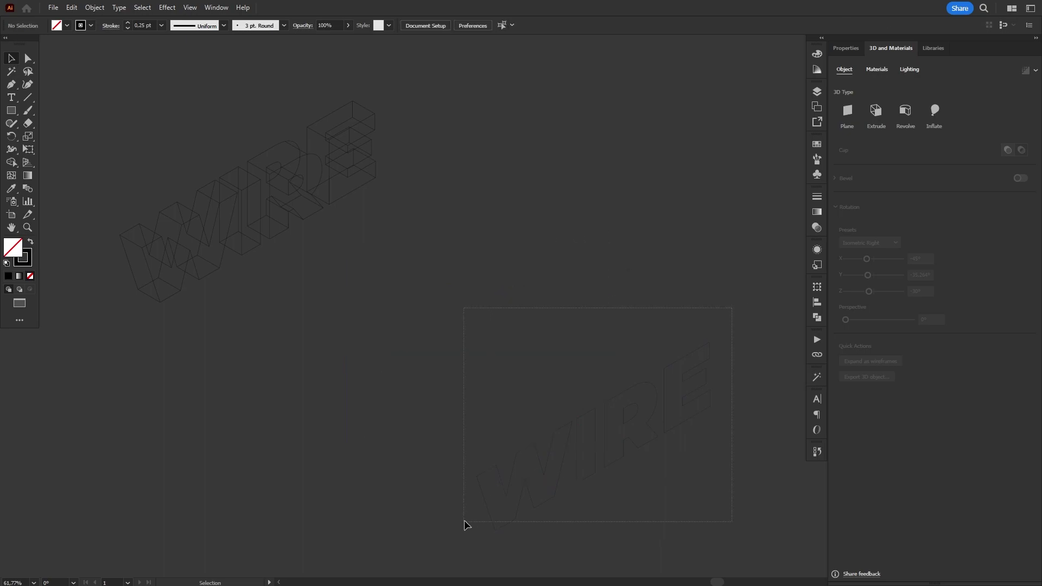
pyautogui.moveTo(464, 519); pyautogui.dragTo(463, 520)
pyautogui.moveTo(542, 460); pyautogui.dragTo(431, 360)
pyautogui.click(484, 451)
# Zoom in and cut the W outline apart at each of its corners with the Scissors
pyautogui.hotkey('ctrl', 'space')
pyautogui.moveTo(442, 421); pyautogui.dragTo(591, 363)
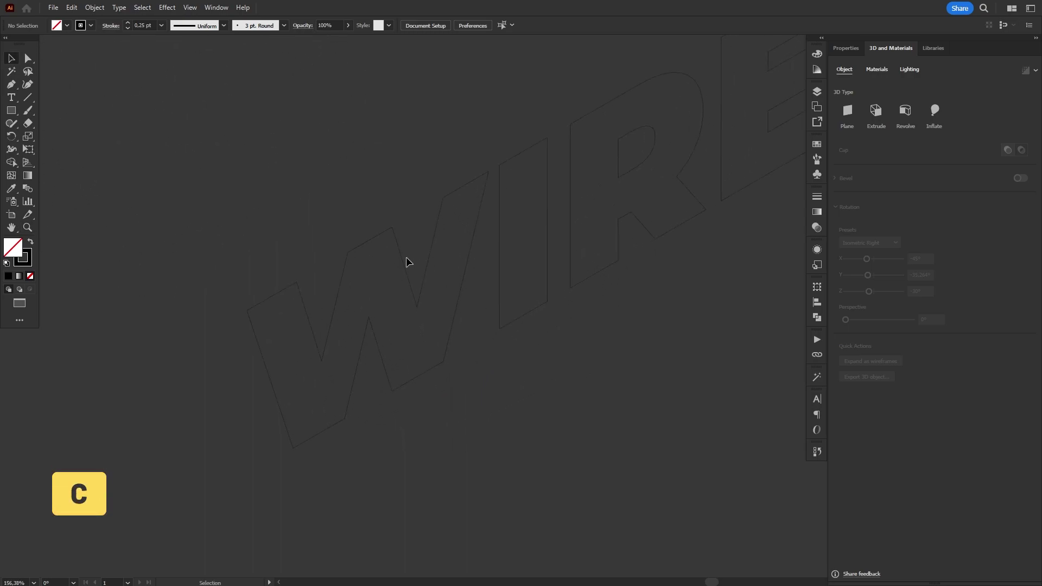
pyautogui.click(377, 239)
pyautogui.press('c')
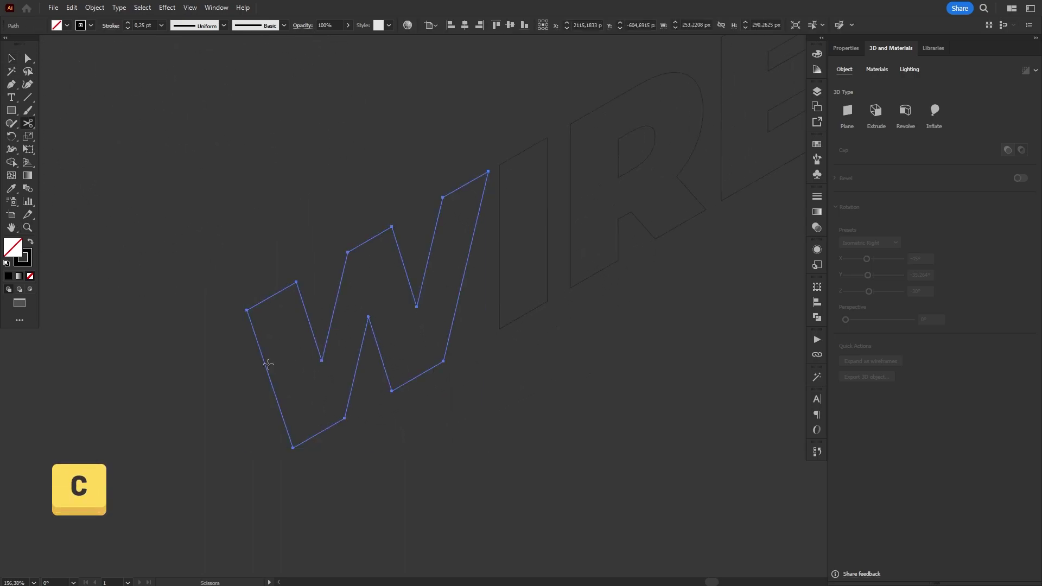
pyautogui.click(247, 311)
pyautogui.click(295, 282)
pyautogui.click(322, 360)
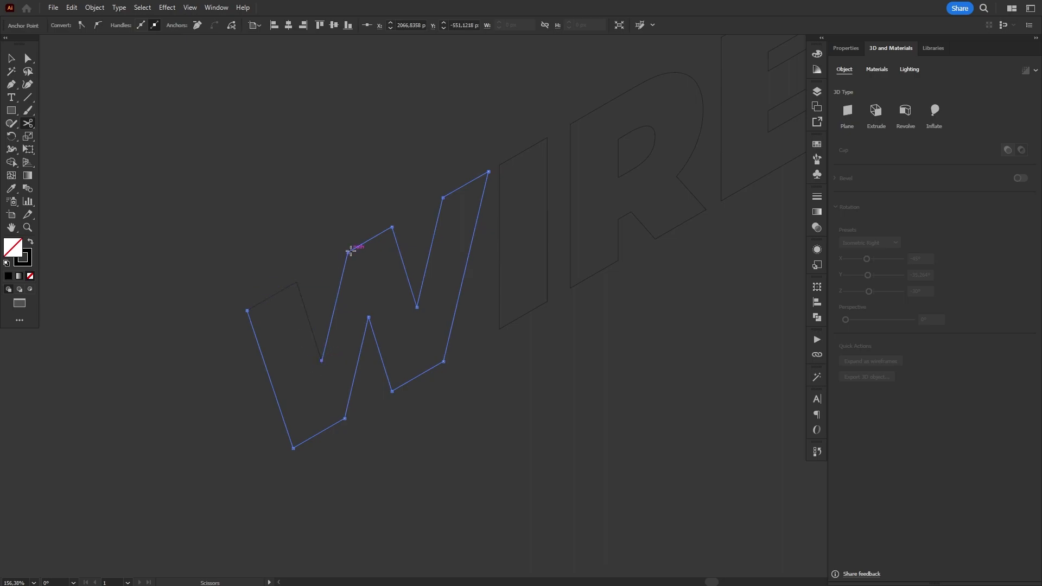
pyautogui.click(348, 252)
pyautogui.click(392, 227)
pyautogui.click(417, 307)
pyautogui.click(443, 197)
pyautogui.click(444, 361)
pyautogui.click(392, 391)
pyautogui.click(368, 317)
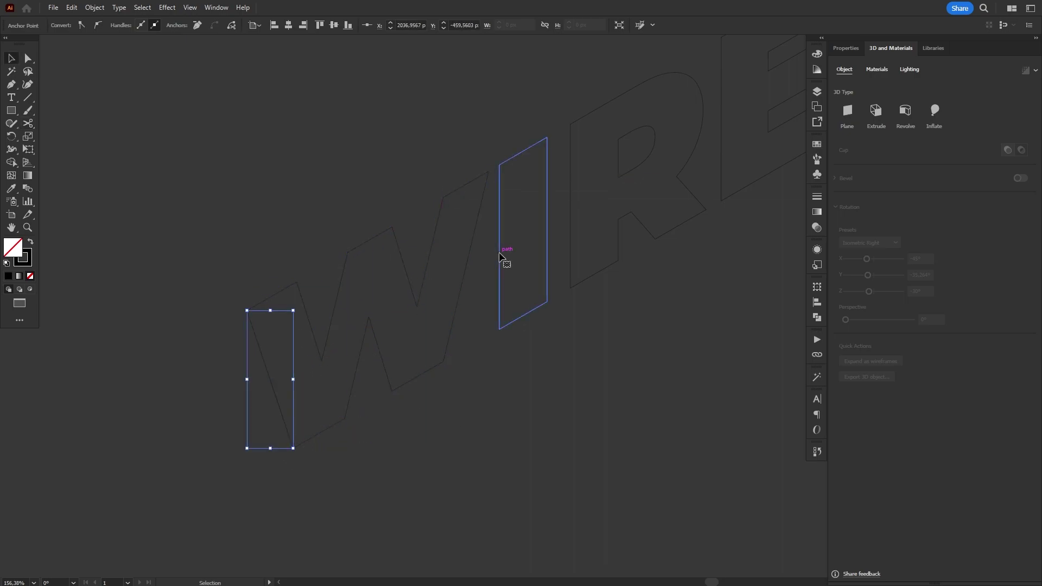
# Cut the I and R outlines into separate edges, including the R's inner counter
pyautogui.click(251, 298)
pyautogui.click(367, 234)
pyautogui.click(386, 221)
pyautogui.click(428, 311)
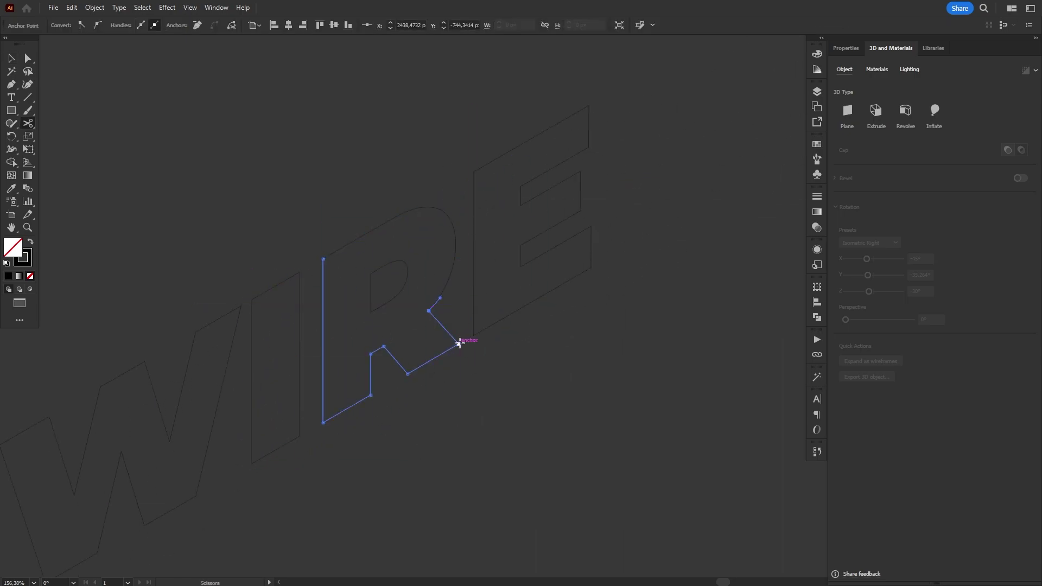
pyautogui.click(458, 344)
pyautogui.click(407, 373)
pyautogui.click(371, 354)
pyautogui.click(371, 395)
pyautogui.click(372, 272)
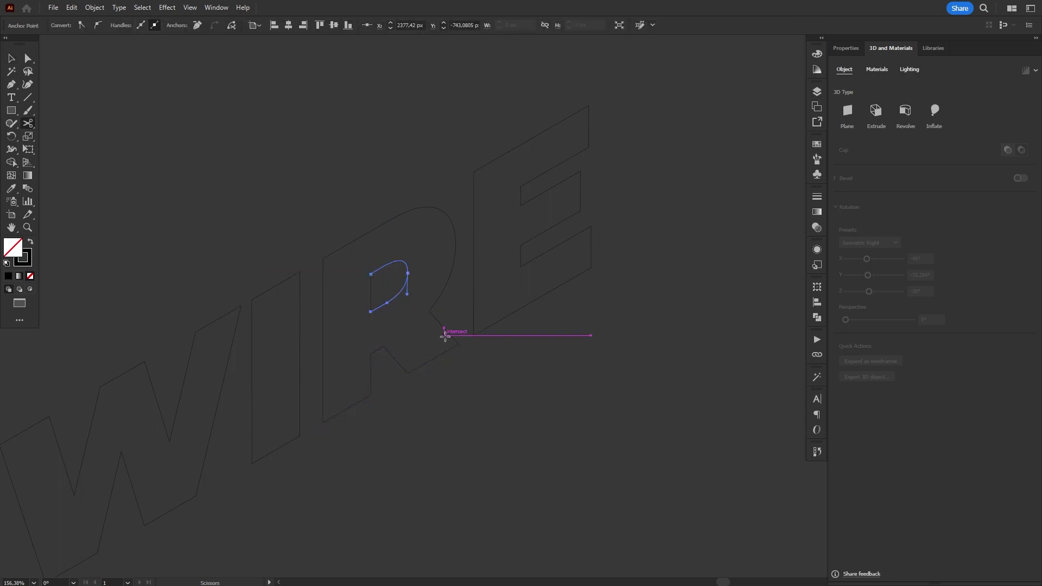
# Cut the E outline at its corners, freeing its lower arm and bottom edge
pyautogui.click(473, 172)
pyautogui.click(521, 186)
pyautogui.click(580, 211)
pyautogui.click(521, 245)
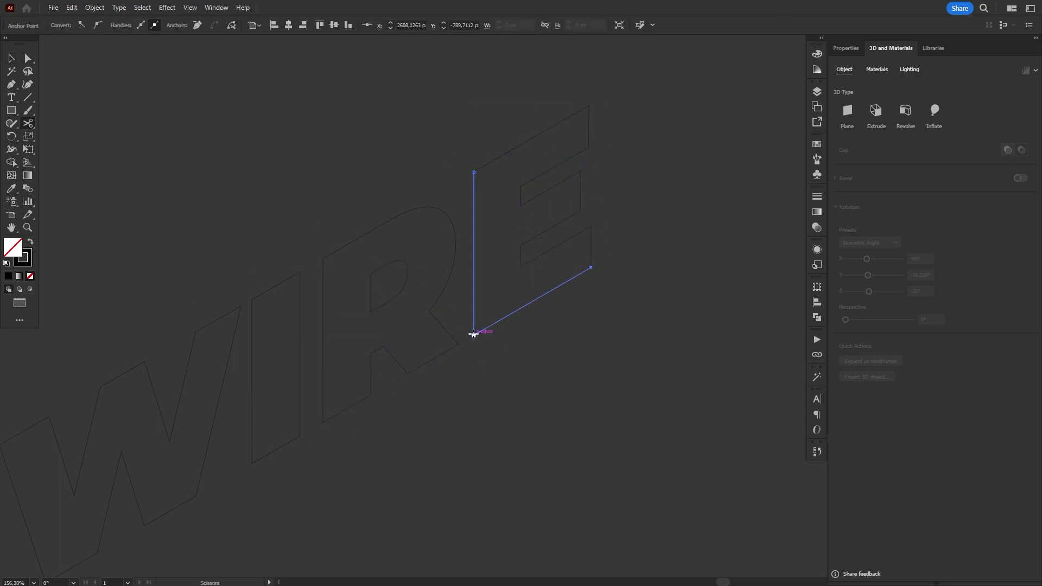
pyautogui.click(474, 335)
# Select the small cut-off edge pieces of the W outline
pyautogui.scroll(-3, 510, 337)
pyautogui.press('v')
pyautogui.click(318, 235)
pyautogui.click(240, 310)
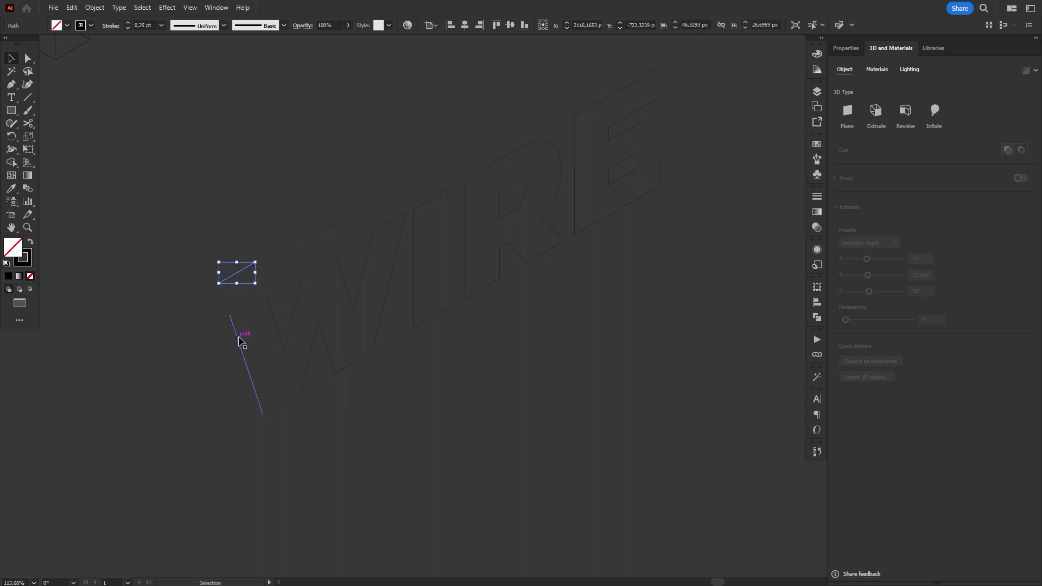
pyautogui.hotkey('ctrl', 'g')
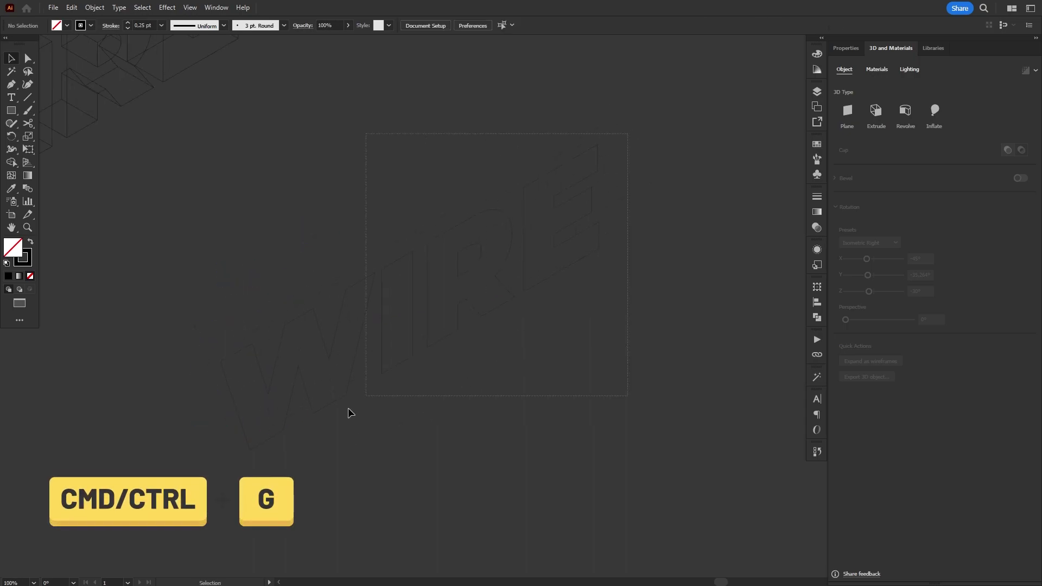
# Group all the cut letter pieces and zoom out to show both WIRE versions
pyautogui.moveTo(627, 140); pyautogui.dragTo(230, 457)
pyautogui.rightClick(362, 293)
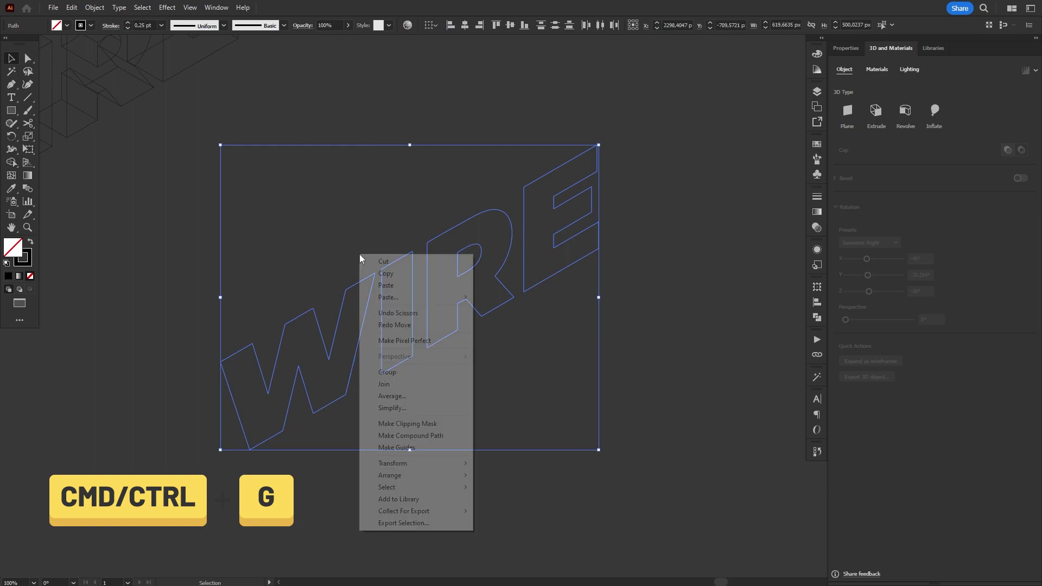
pyautogui.click(421, 372)
pyautogui.press('z')
pyautogui.keyDown('alt'); pyautogui.click(548, 340); pyautogui.keyUp('alt')
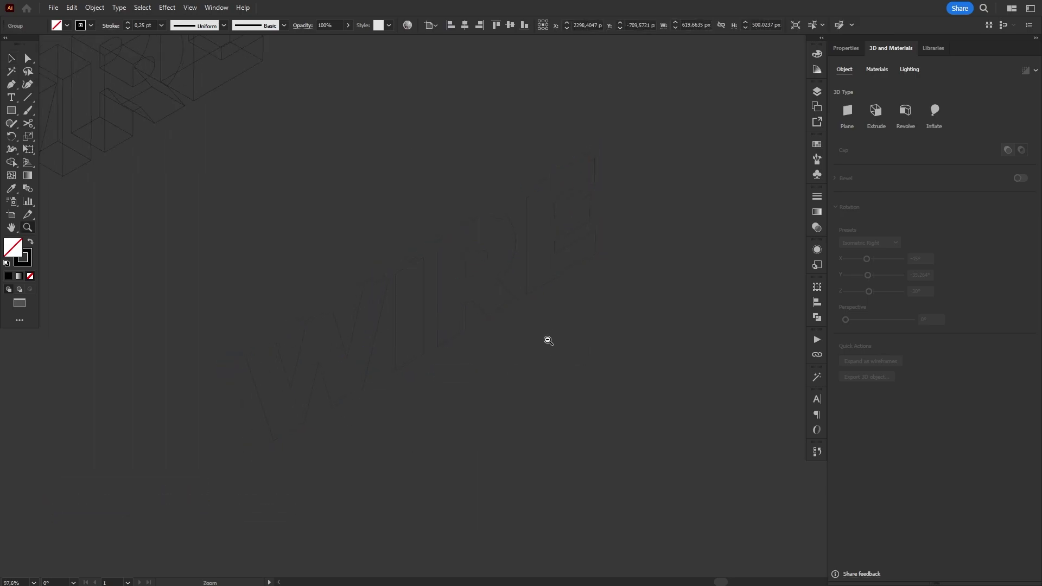
pyautogui.moveTo(502, 377); pyautogui.dragTo(621, 432)
# Move the grouped outlines onto the wireframe and align them with its front faces
pyautogui.press('v')
pyautogui.click(508, 453)
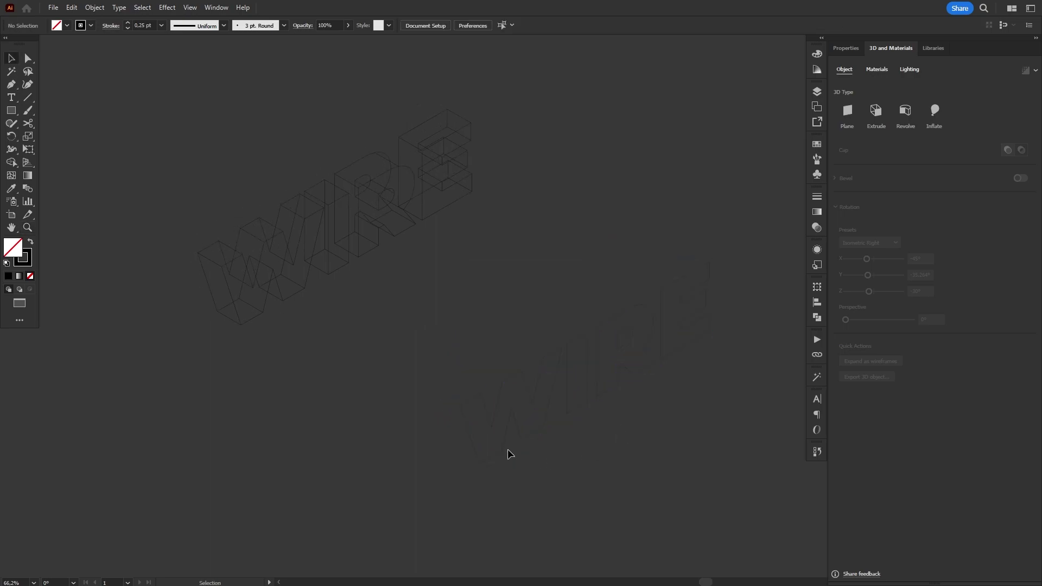
pyautogui.moveTo(459, 405); pyautogui.dragTo(429, 297)
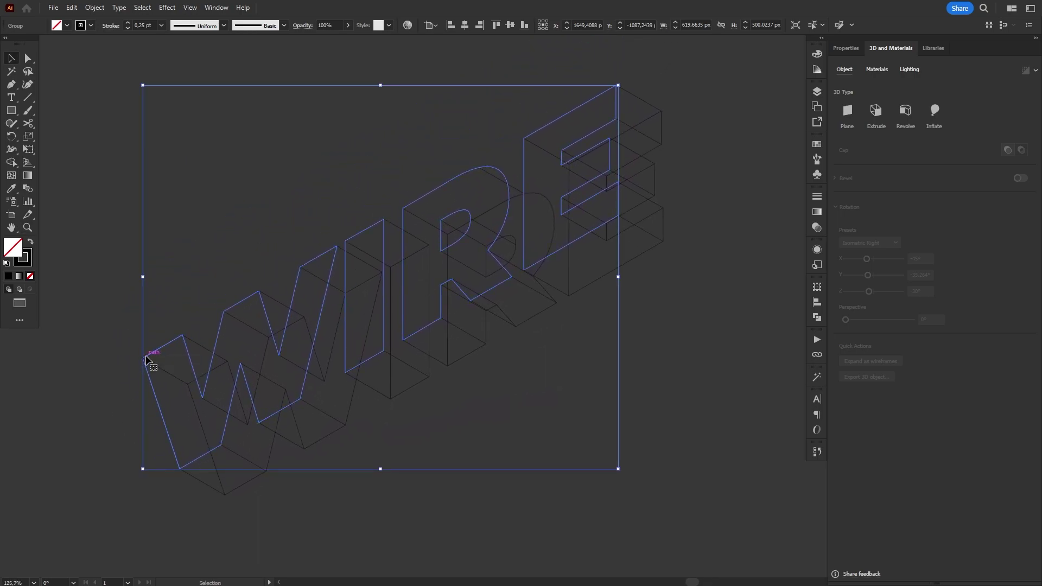
pyautogui.moveTo(146, 357); pyautogui.dragTo(188, 389)
pyautogui.click(337, 489)
pyautogui.click(487, 448)
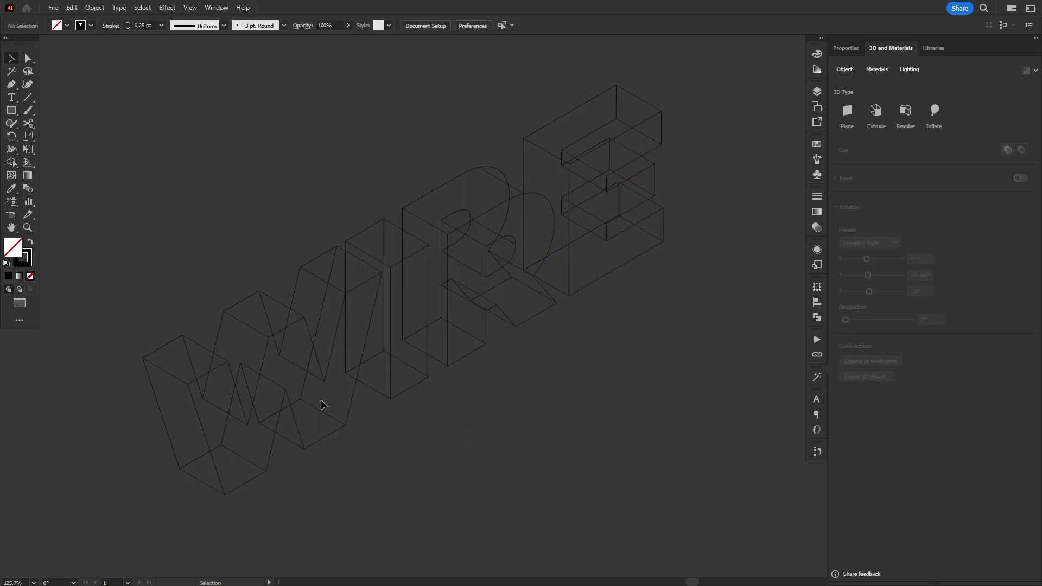
pyautogui.click(171, 380)
pyautogui.click(394, 344)
# Ungroup the combined WIRE artwork and deselect it
pyautogui.click(642, 120)
pyautogui.rightClick(471, 204)
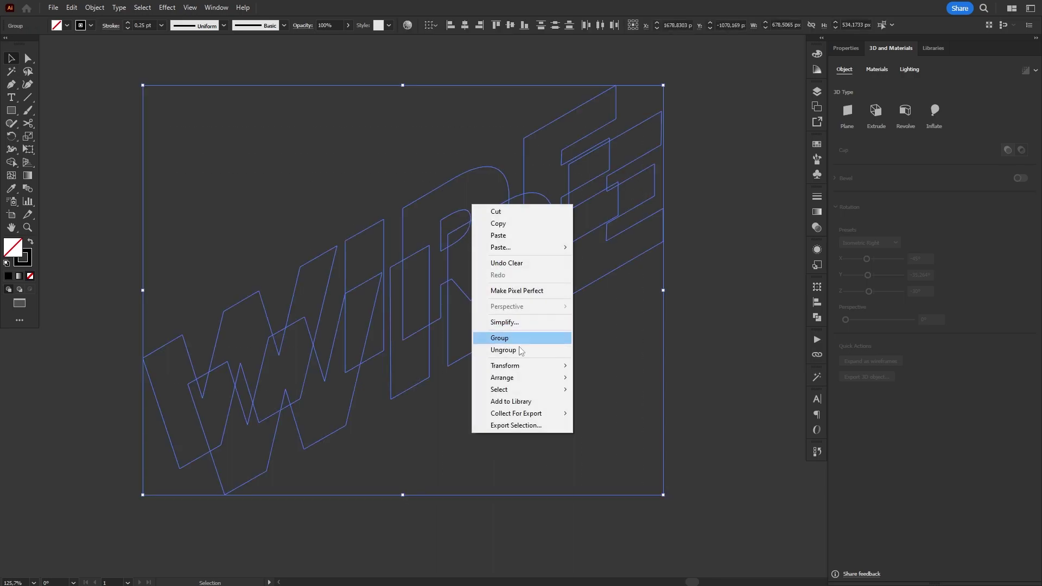
pyautogui.click(550, 352)
pyautogui.click(252, 378)
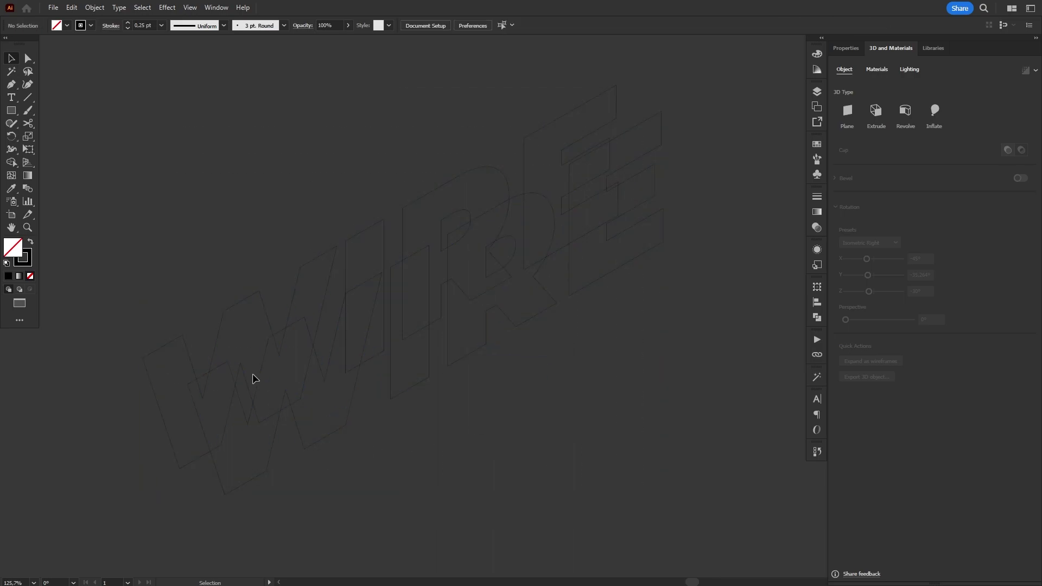
# Try moving the small piece near the W, undo it, and zoom in on W and I
pyautogui.click(223, 352)
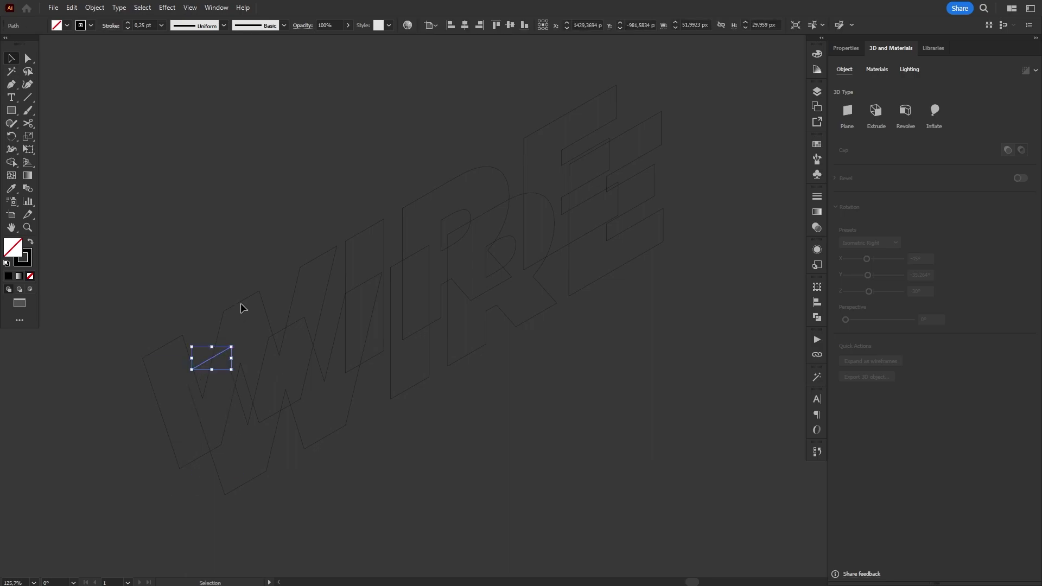
pyautogui.moveTo(240, 302); pyautogui.dragTo(245, 285)
pyautogui.hotkey('ctrl', 'z')
pyautogui.click(441, 483)
pyautogui.moveTo(383, 463); pyautogui.dragTo(396, 451)
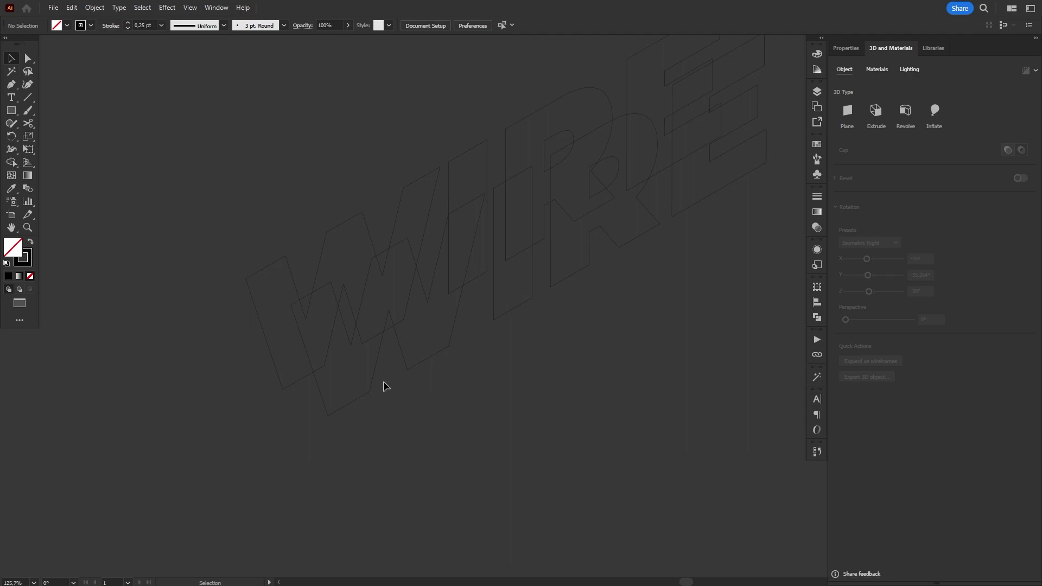
pyautogui.press('\\')
pyautogui.press('z')
pyautogui.moveTo(377, 372); pyautogui.dragTo(471, 417)
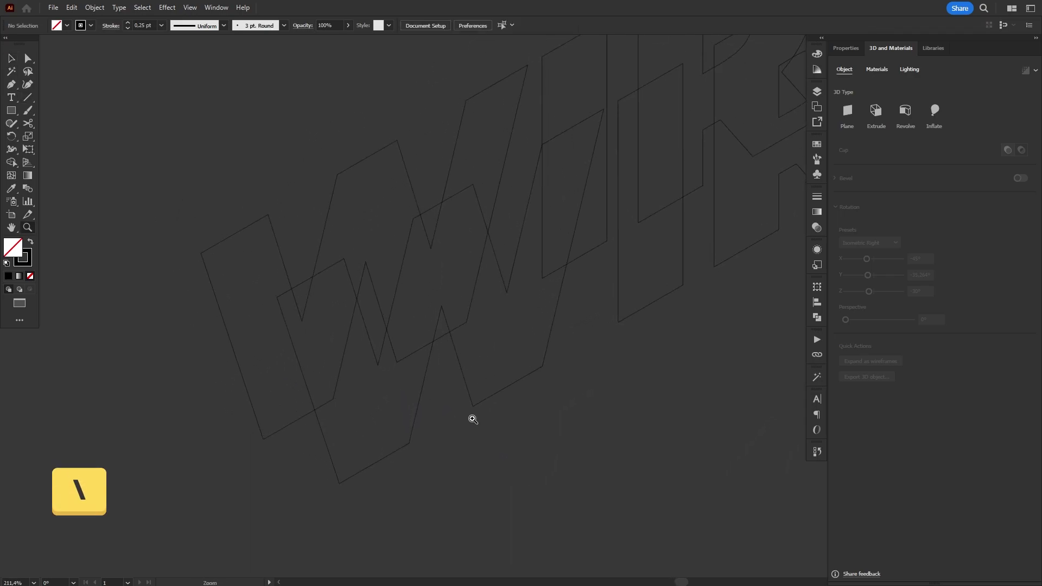
# Draw the missing extrusion edges on the W and across the letters as straight lines
pyautogui.press('\\')
pyautogui.moveTo(268, 215); pyautogui.dragTo(344, 259)
pyautogui.moveTo(200, 252); pyautogui.dragTo(277, 298)
pyautogui.moveTo(333, 401)
pyautogui.mouseDown()
pyautogui.moveTo(266, 436)
pyautogui.moveTo(340, 483)
pyautogui.mouseUp()
pyautogui.moveTo(365, 262)
pyautogui.mouseDown()
pyautogui.moveTo(333, 400)
pyautogui.moveTo(418, 440)
pyautogui.moveTo(410, 442)
pyautogui.moveTo(442, 306)
pyautogui.mouseUp()
pyautogui.moveTo(301, 321)
pyautogui.mouseDown()
pyautogui.moveTo(375, 365)
pyautogui.moveTo(467, 321)
pyautogui.moveTo(421, 210)
pyautogui.moveTo(370, 163)
pyautogui.moveTo(386, 350)
pyautogui.mouseUp()
pyautogui.moveTo(436, 191); pyautogui.dragTo(535, 358)
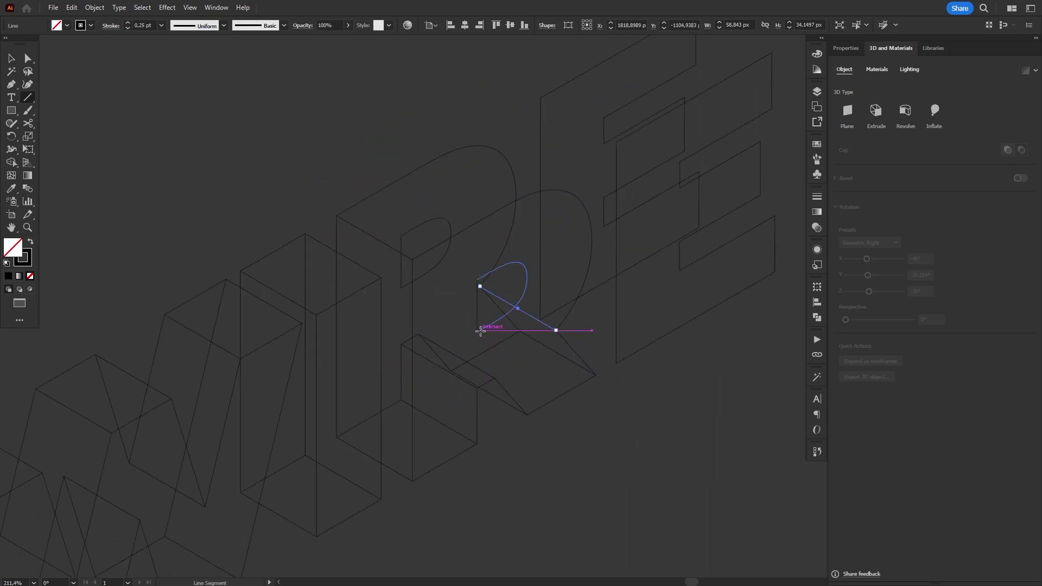
# Adjust the R counter curve, copy an edge line, and draw the E's missing edges
pyautogui.moveTo(479, 286); pyautogui.dragTo(505, 258)
pyautogui.scroll(3, 504, 258)
pyautogui.moveTo(456, 209)
pyautogui.mouseDown()
pyautogui.moveTo(400, 209)
pyautogui.moveTo(453, 205)
pyautogui.mouseUp()
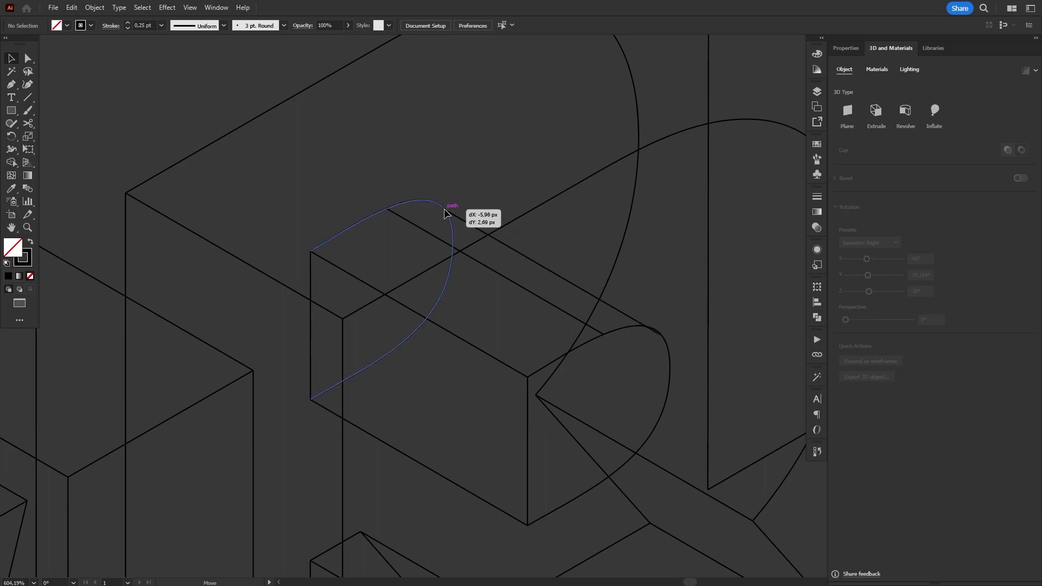
pyautogui.scroll(-4, 395, 419)
pyautogui.moveTo(529, 185); pyautogui.dragTo(604, 214)
pyautogui.press('\\')
pyautogui.moveTo(446, 226)
pyautogui.mouseDown()
pyautogui.moveTo(516, 266)
pyautogui.moveTo(446, 297)
pyautogui.moveTo(609, 314)
pyautogui.mouseUp()
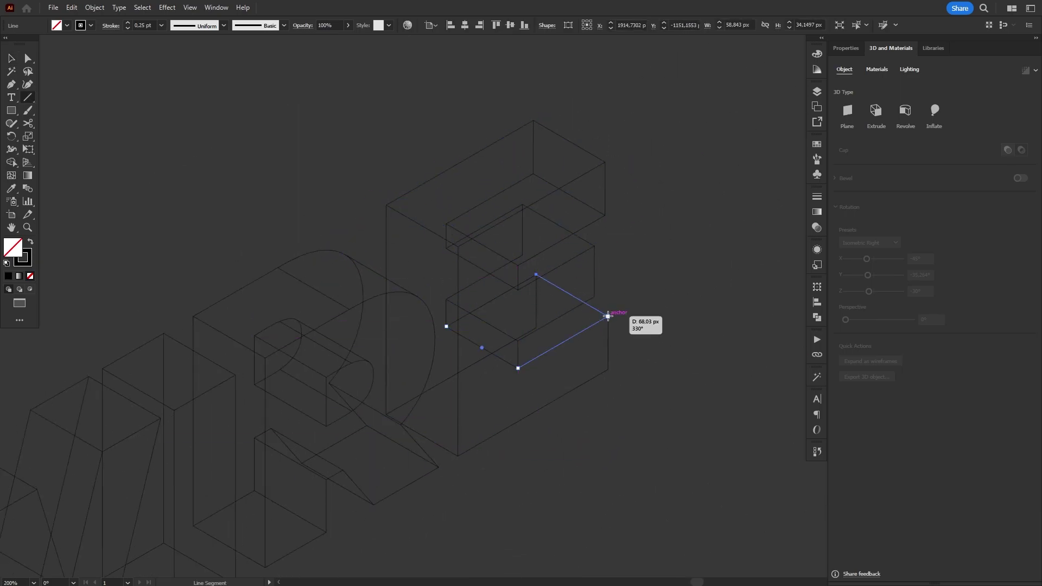
pyautogui.hotkey('ctrl', 'shift', 'a')
pyautogui.hotkey('ctrl', '0')
# Select all the wireframe paths and group them
pyautogui.press('v')
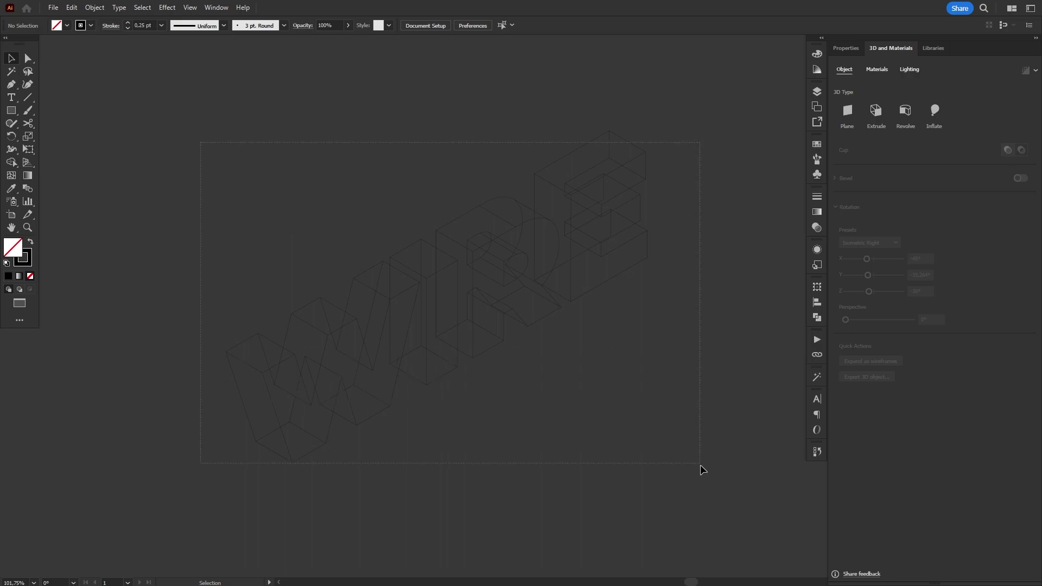
pyautogui.hotkey('ctrl', 'a')
pyautogui.rightClick(407, 181)
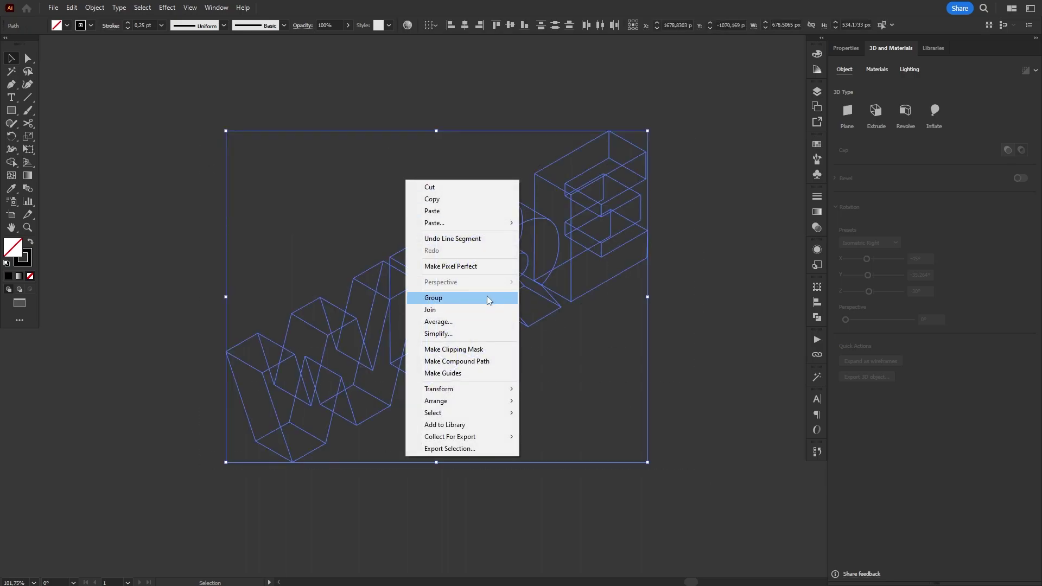
pyautogui.click(486, 297)
pyautogui.click(563, 402)
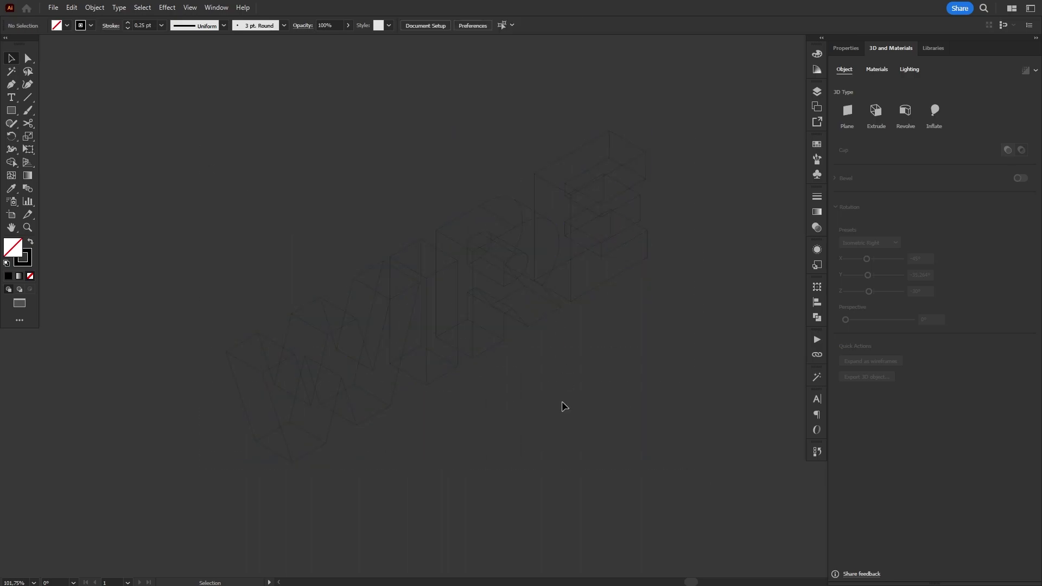
# Set the wireframe group's stroke colour to white
pyautogui.hotkey('ctrl', 'a')
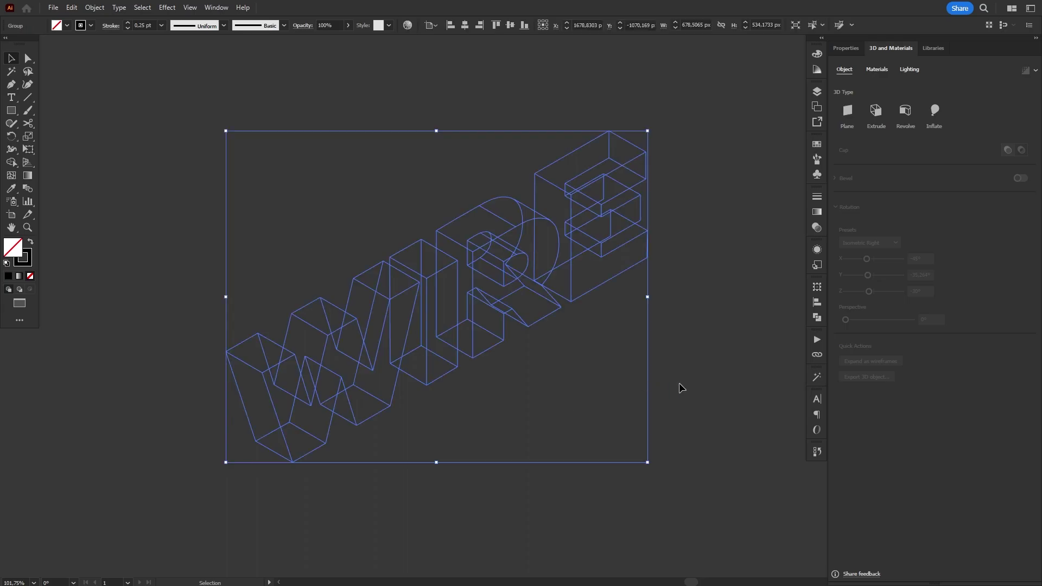
pyautogui.click(816, 54)
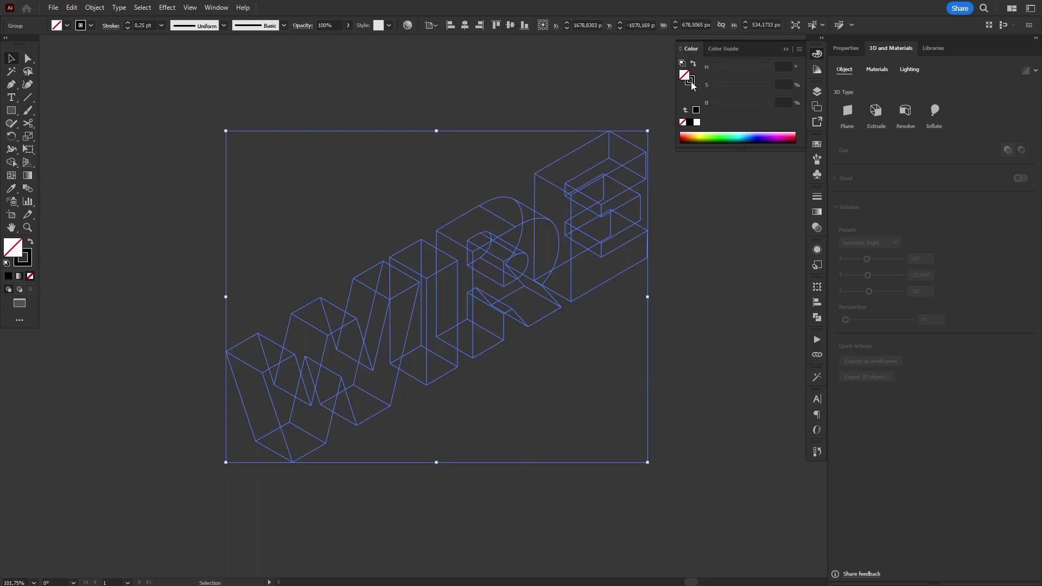
pyautogui.click(697, 122)
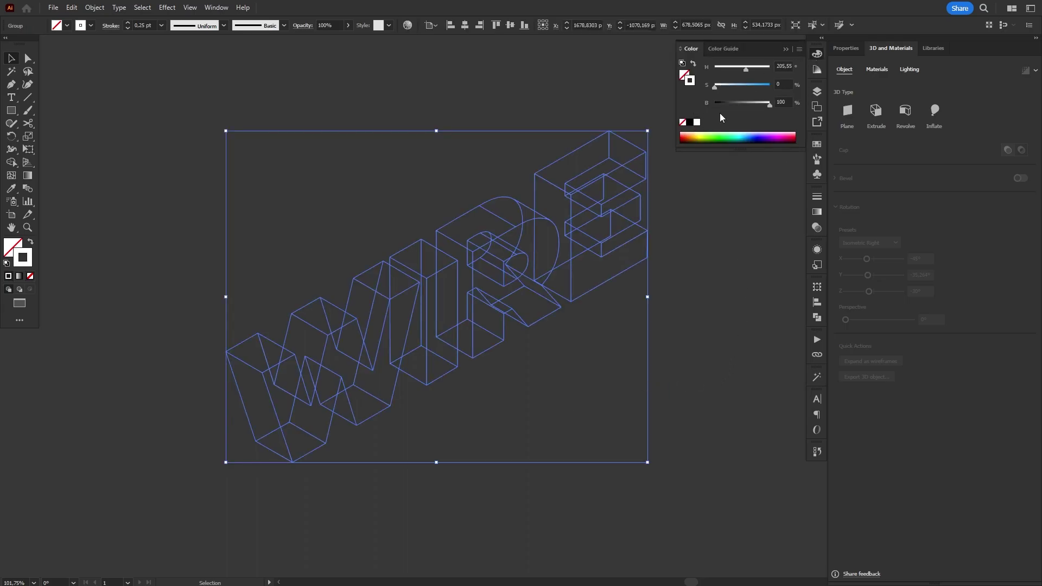
pyautogui.click(817, 55)
# Set stroke weight to 1 pt with the tapered Width Profile 1
pyautogui.click(817, 202)
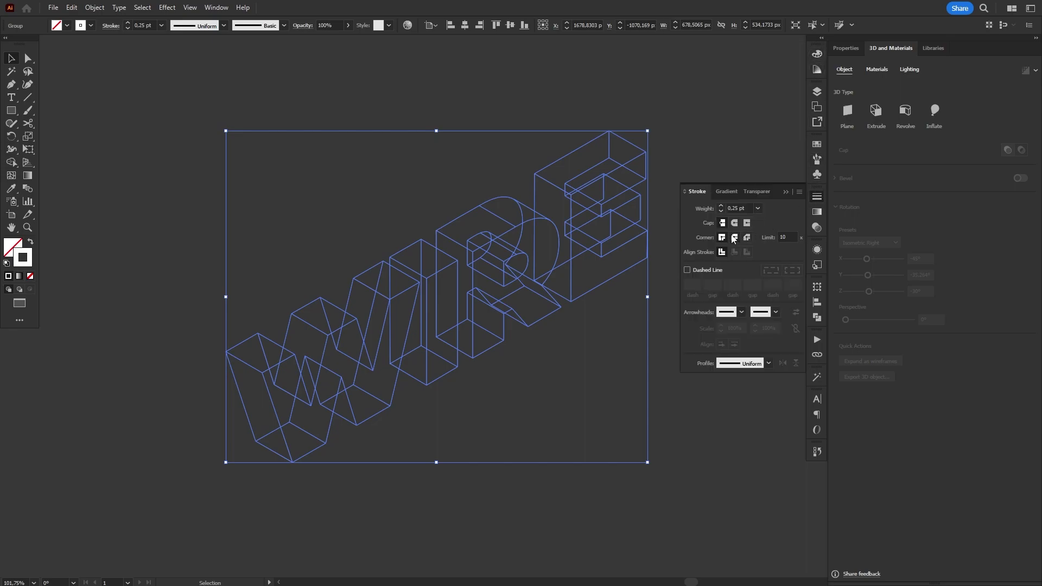
pyautogui.click(758, 208)
pyautogui.click(776, 258)
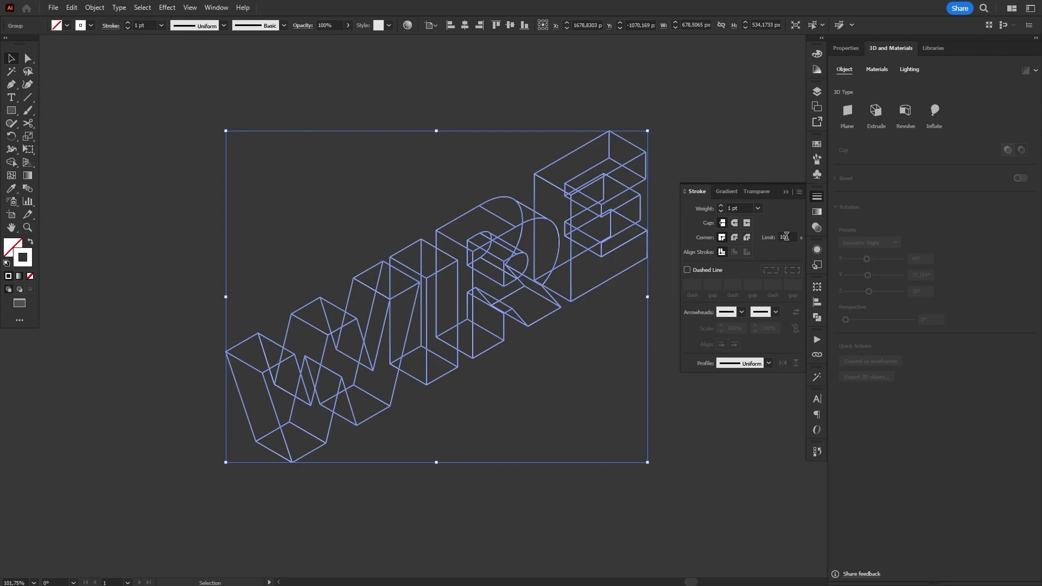
pyautogui.click(769, 363)
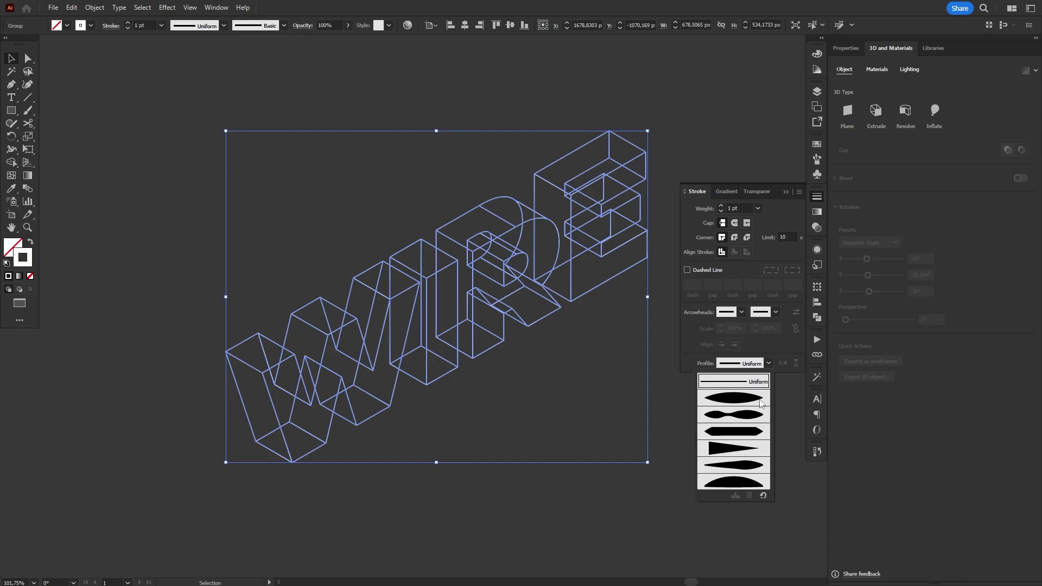
pyautogui.click(739, 399)
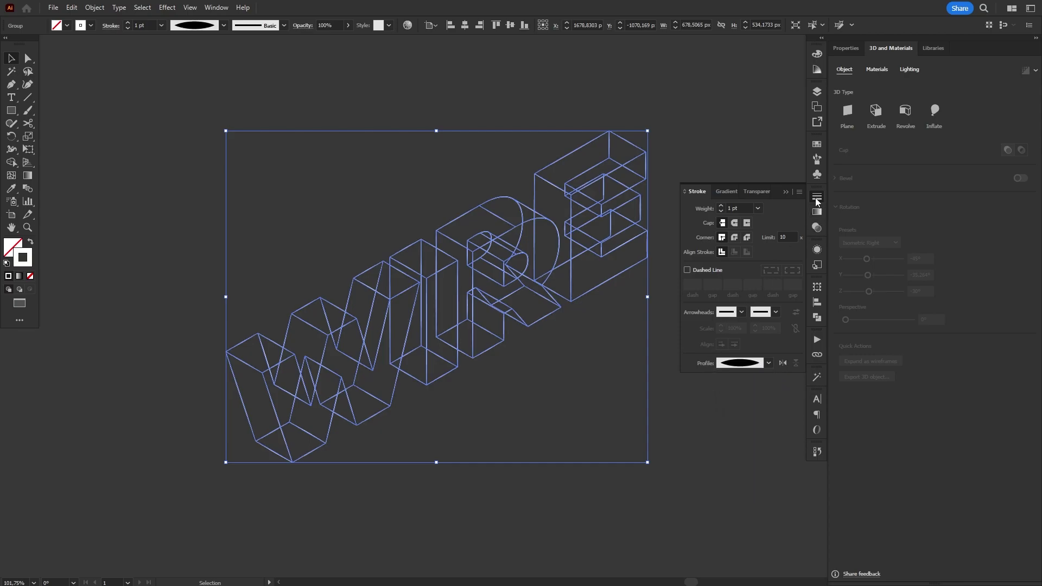
pyautogui.click(817, 197)
pyautogui.click(725, 290)
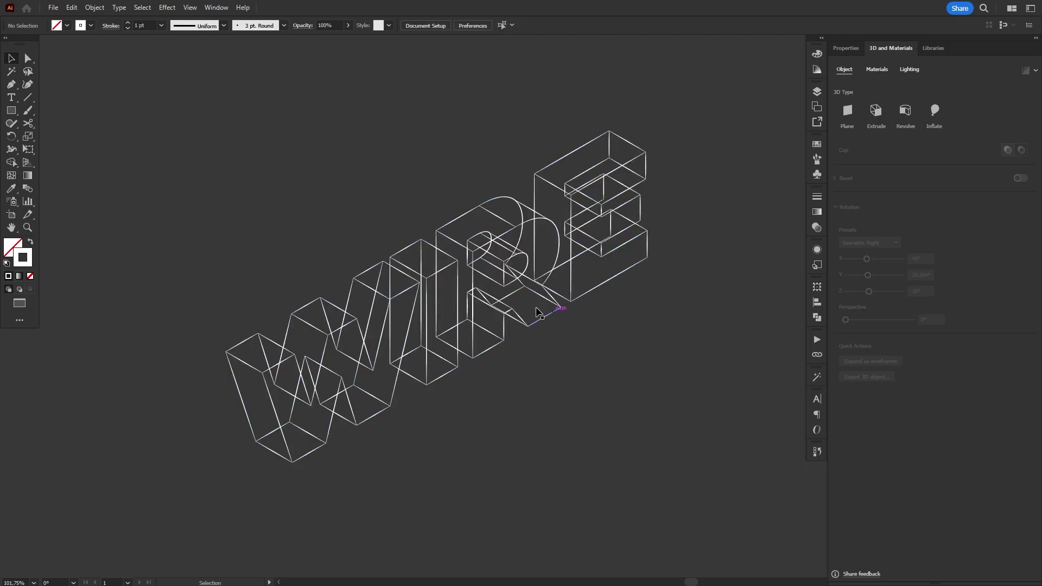
pyautogui.scroll(8, 433, 280)
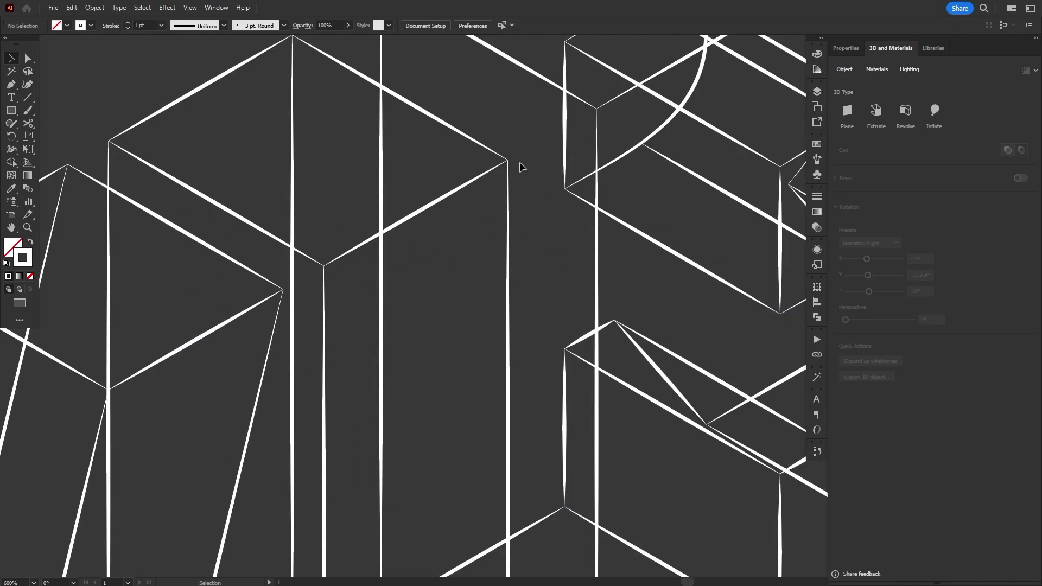
pyautogui.scroll(-6, 460, 261)
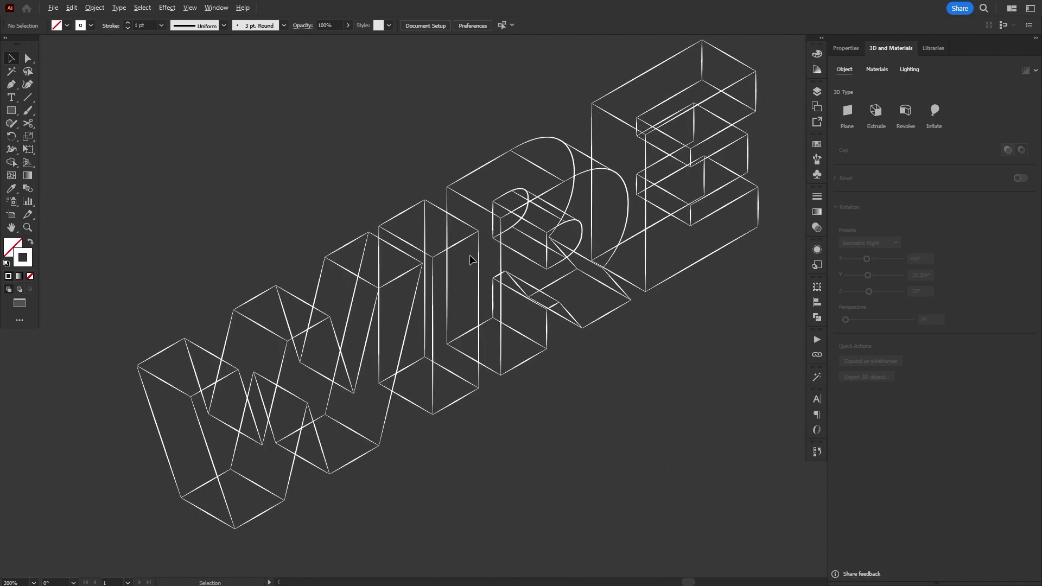
# Apply a gradient to the wireframe stroke and turn its black end white
pyautogui.click(606, 251)
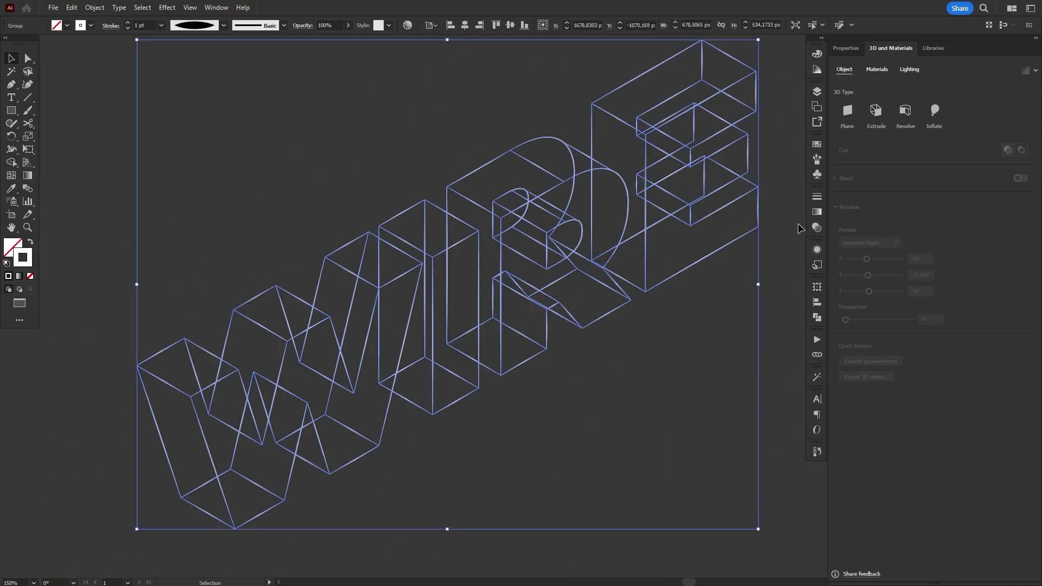
pyautogui.click(815, 212)
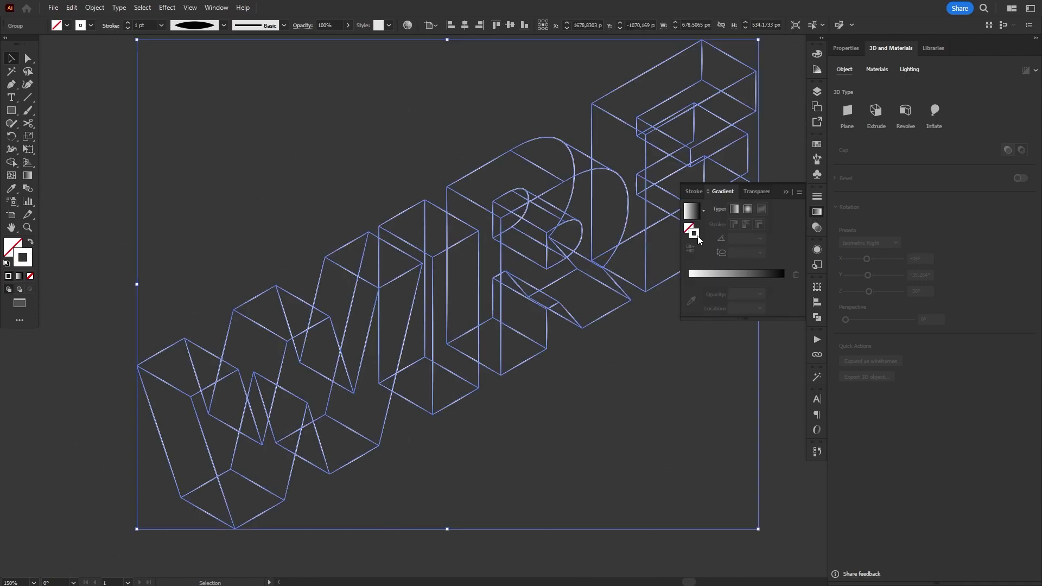
pyautogui.click(735, 280)
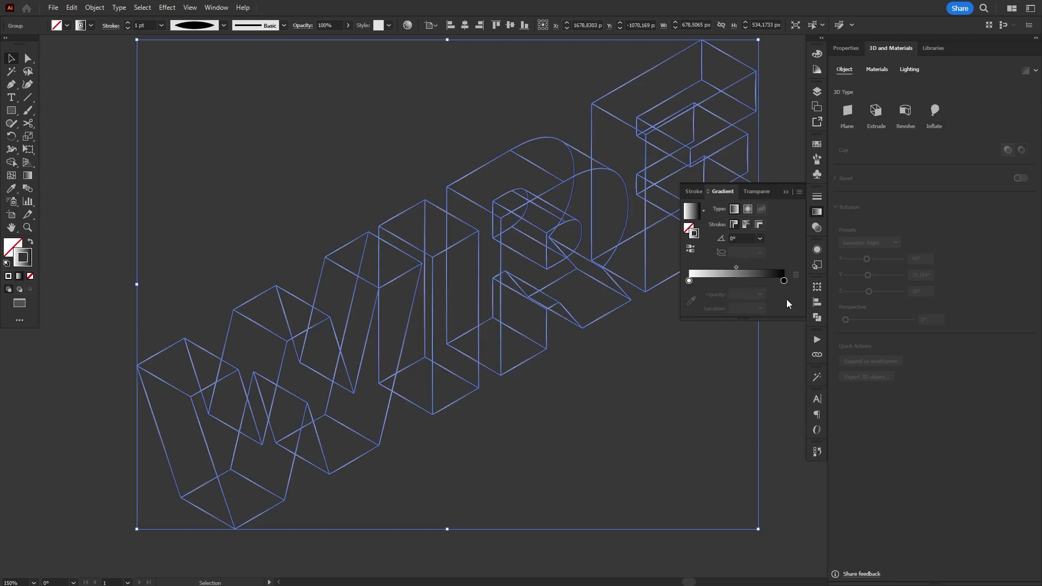
pyautogui.doubleClick(783, 281)
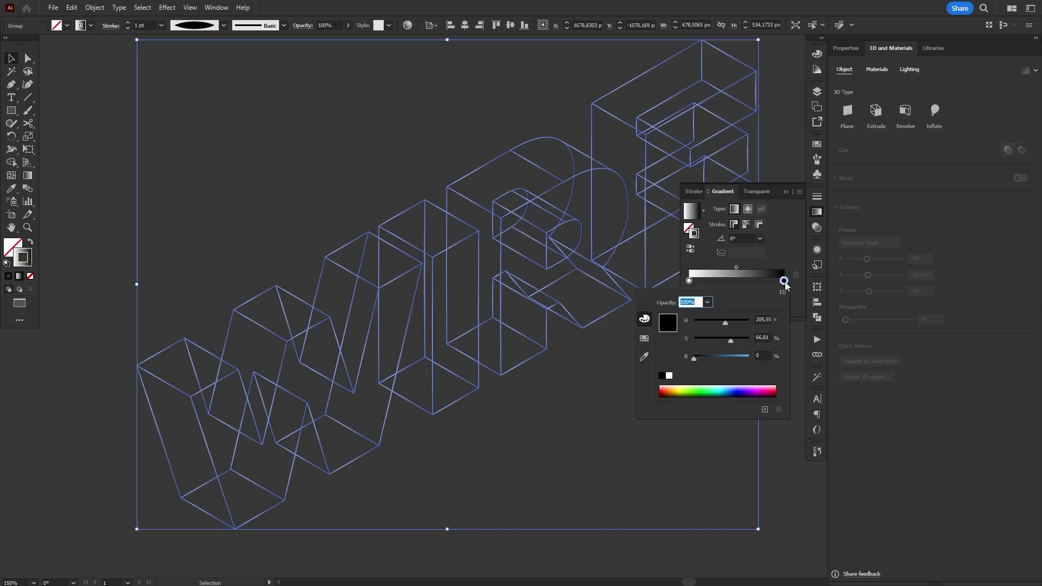
pyautogui.click(670, 376)
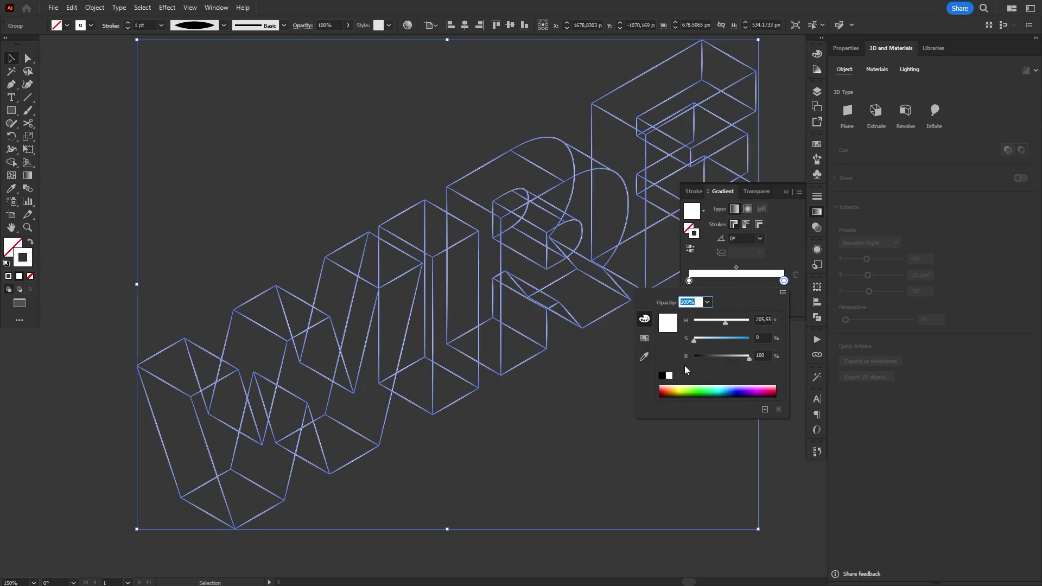
pyautogui.click(791, 241)
# Add a middle gradient stop at 50% location
pyautogui.click(737, 280)
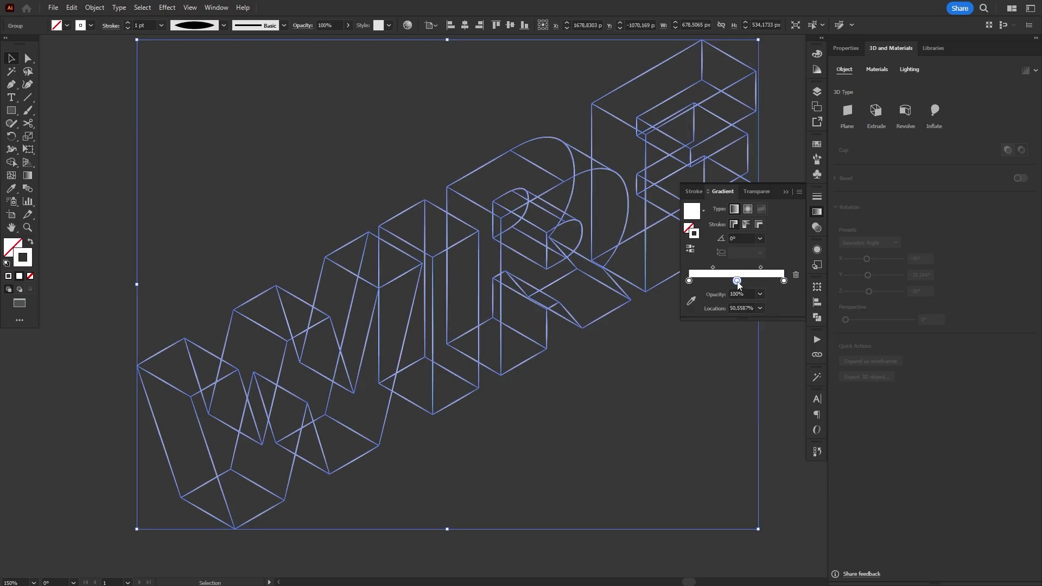
pyautogui.click(744, 308)
pyautogui.write('50')
pyautogui.click(796, 288)
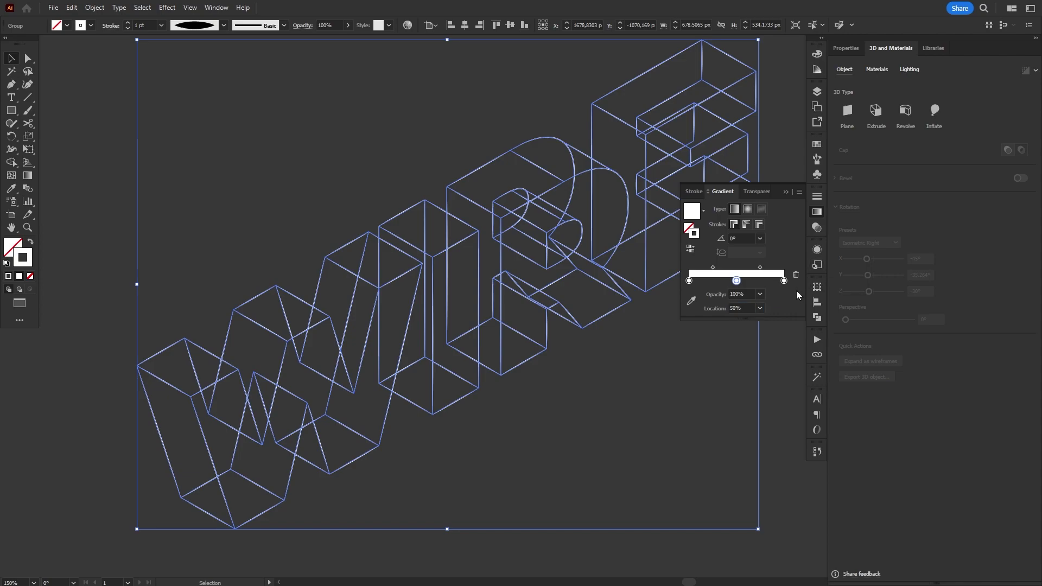
# Set the opacity of both gradient end stops to 0%
pyautogui.click(688, 281)
pyautogui.click(760, 294)
pyautogui.click(772, 305)
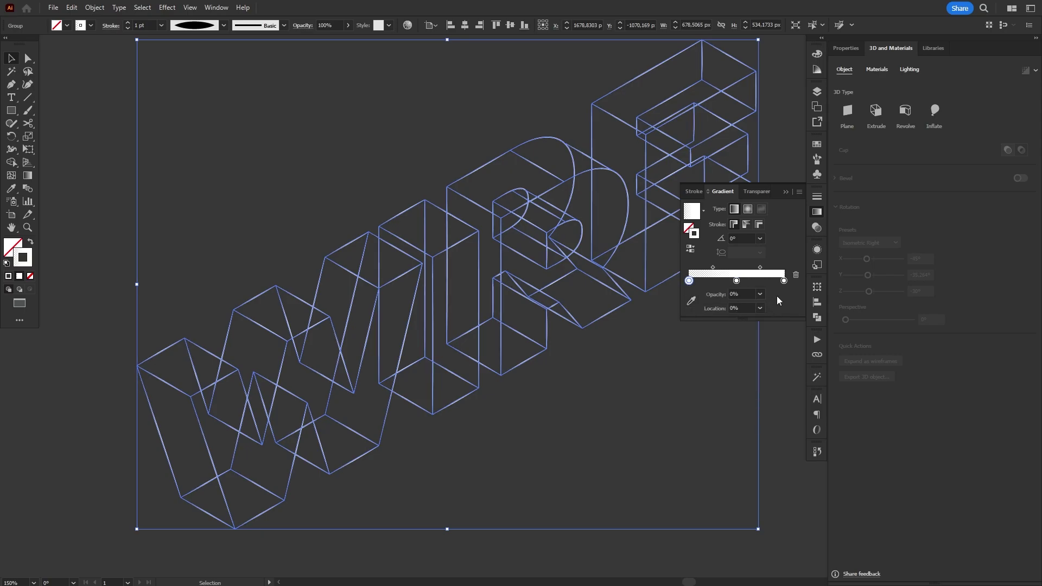
pyautogui.click(784, 281)
pyautogui.click(760, 294)
pyautogui.click(772, 305)
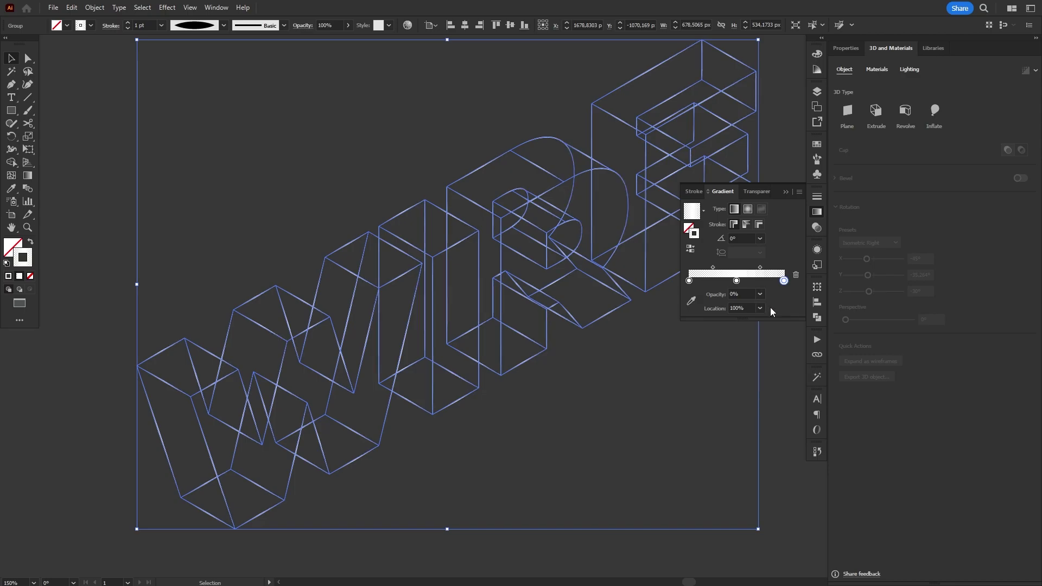
pyautogui.click(816, 212)
# Move the fading wireframe onto the blue artboard
pyautogui.click(675, 344)
pyautogui.scroll(-5, 675, 344)
pyautogui.scroll(-2, 604, 330)
pyautogui.moveTo(567, 200); pyautogui.dragTo(495, 411)
pyautogui.scroll(10, 484, 350)
# Align the wireframe over the grey 3D WIRE letters and view the whole artboard
pyautogui.moveTo(484, 351); pyautogui.dragTo(414, 361)
pyautogui.hotkey('ctrl', '0')
pyautogui.click(723, 382)
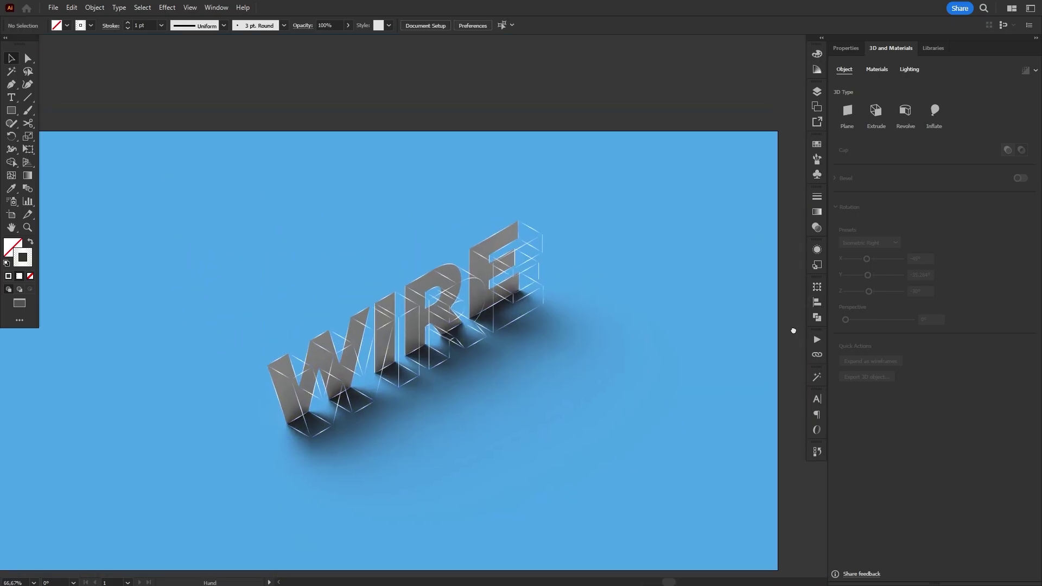